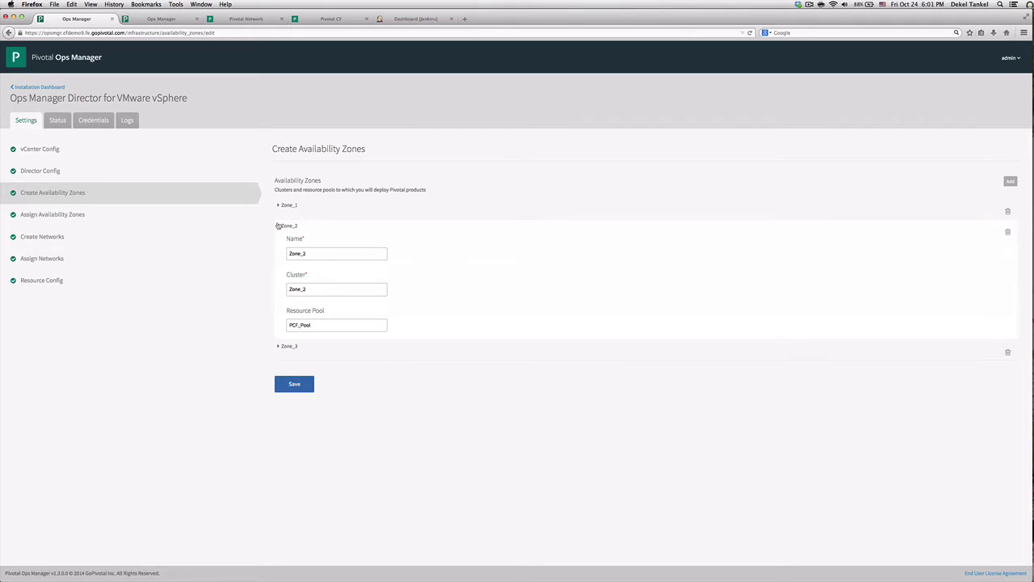
Review the name, cluster and resource pool settings of the Zone_3 availability zone, leaving every zone collapsed.
left_click(277, 225)
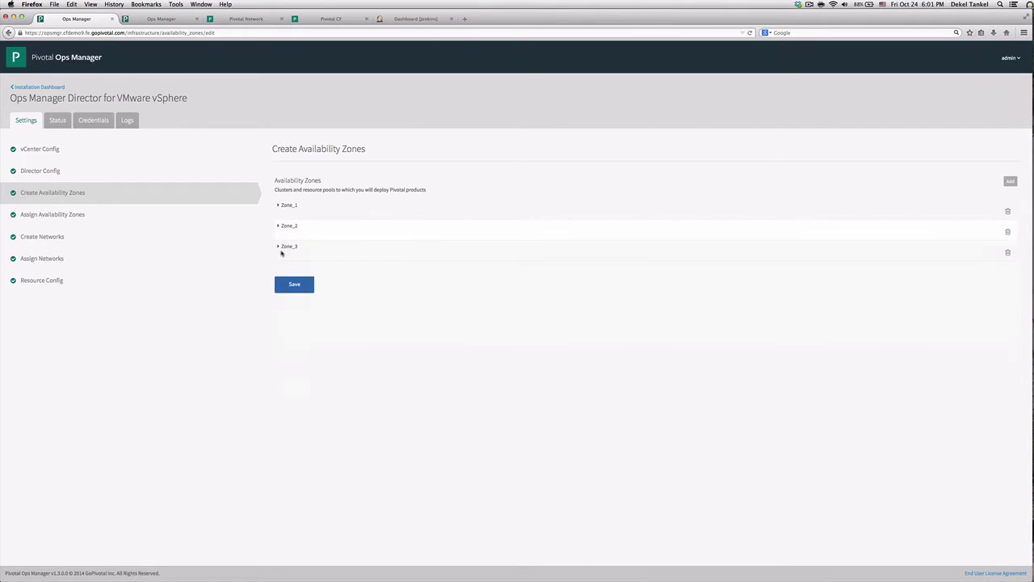
left_click(278, 245)
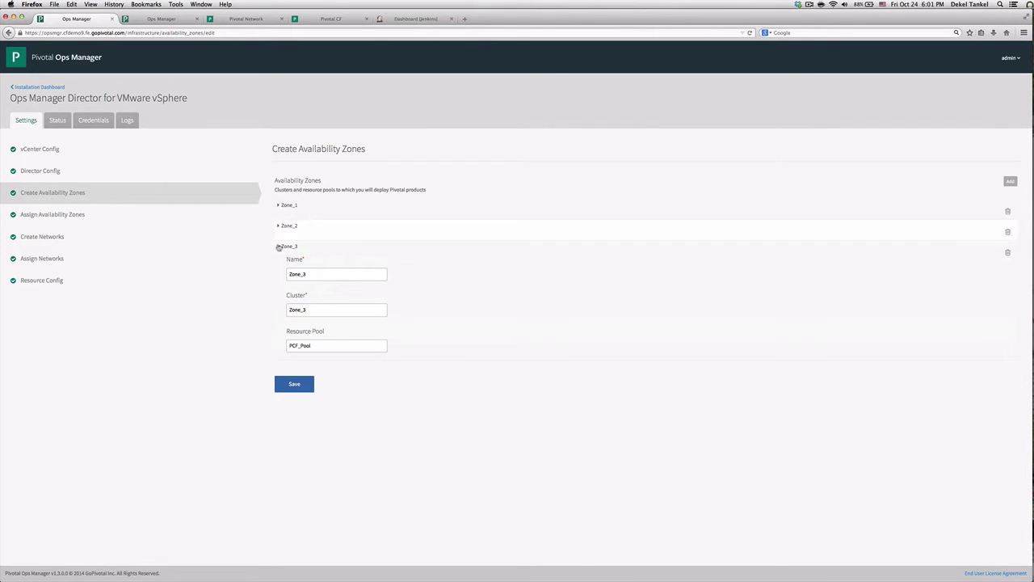
left_click(278, 246)
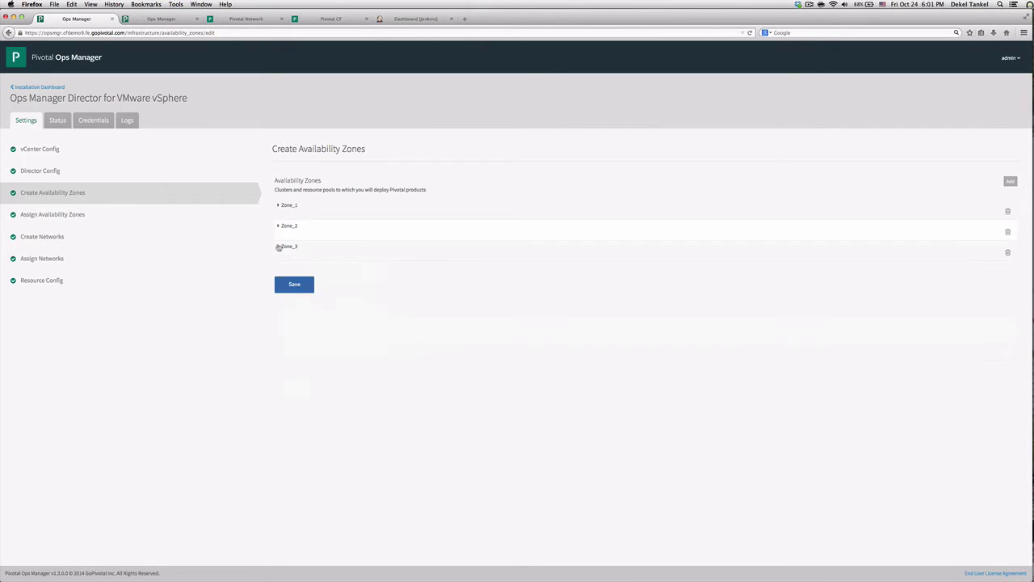
Review the director's created networks by examining the details of PCF_SERVICES and PCF_CORE.
left_click(46, 239)
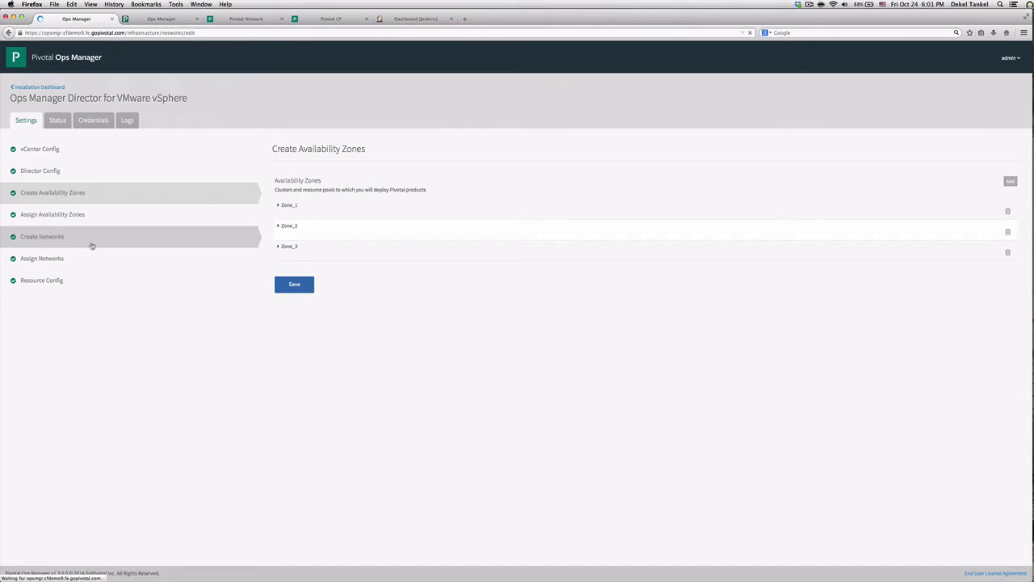
left_click(278, 205)
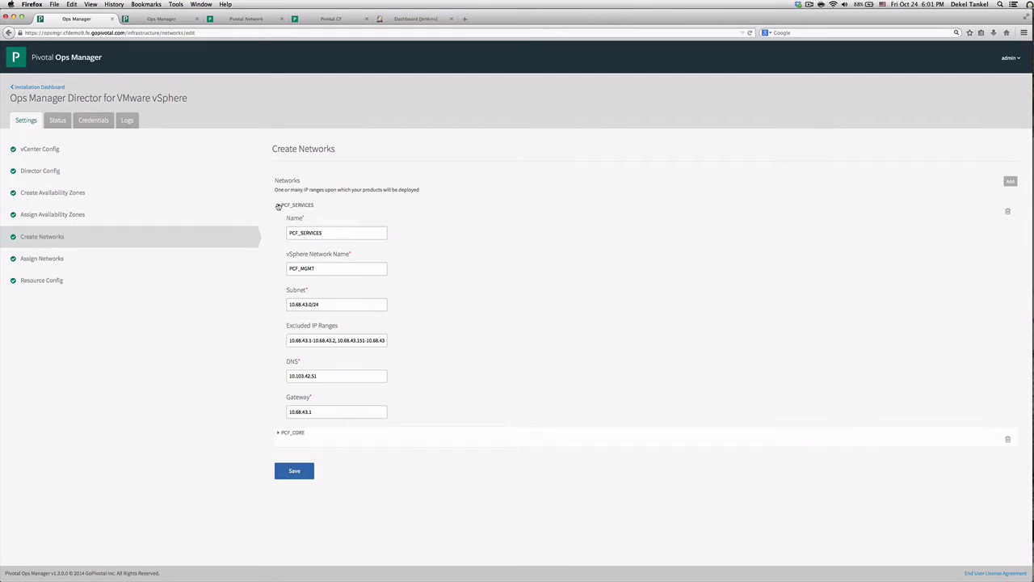
left_click(277, 205)
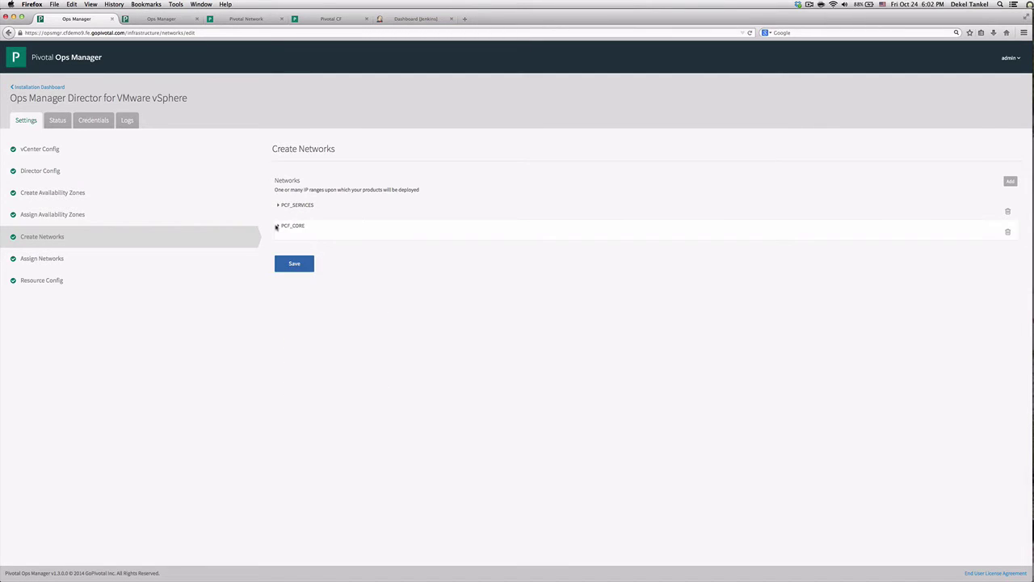
left_click(278, 227)
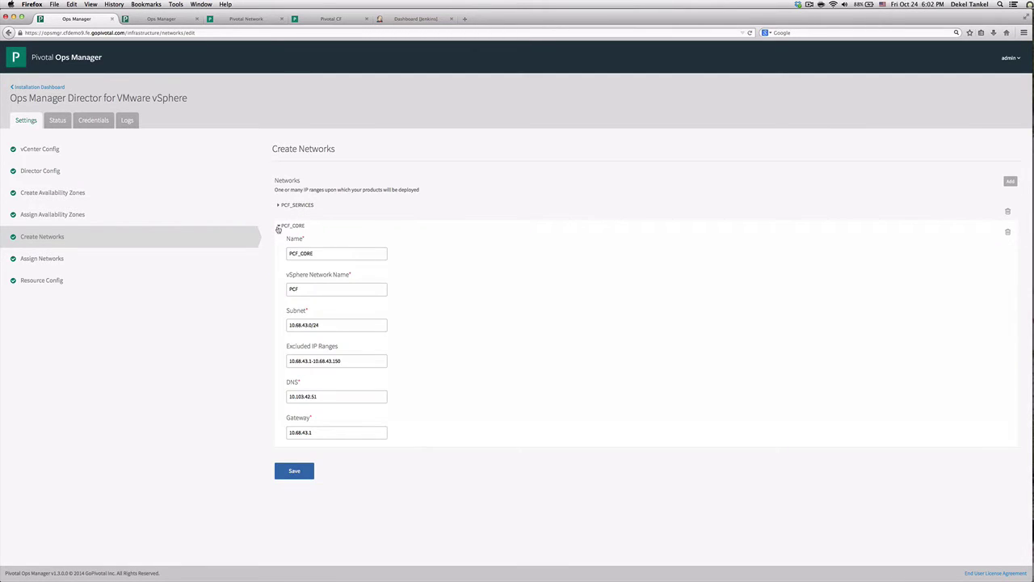
left_click(278, 227)
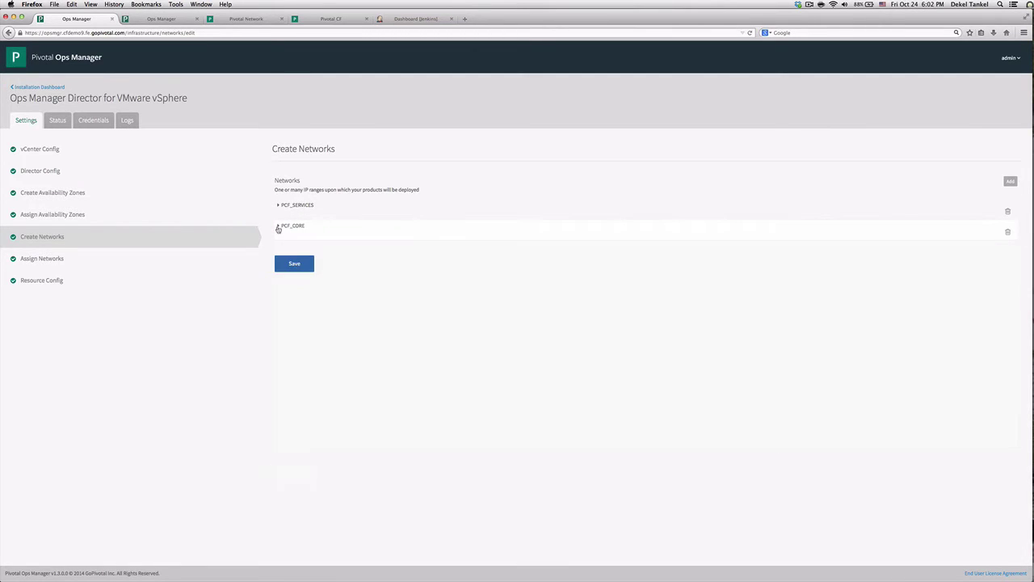
Return to the Installation Dashboard and view the network choices available for Pivotal Elastic Runtime.
left_click(45, 87)
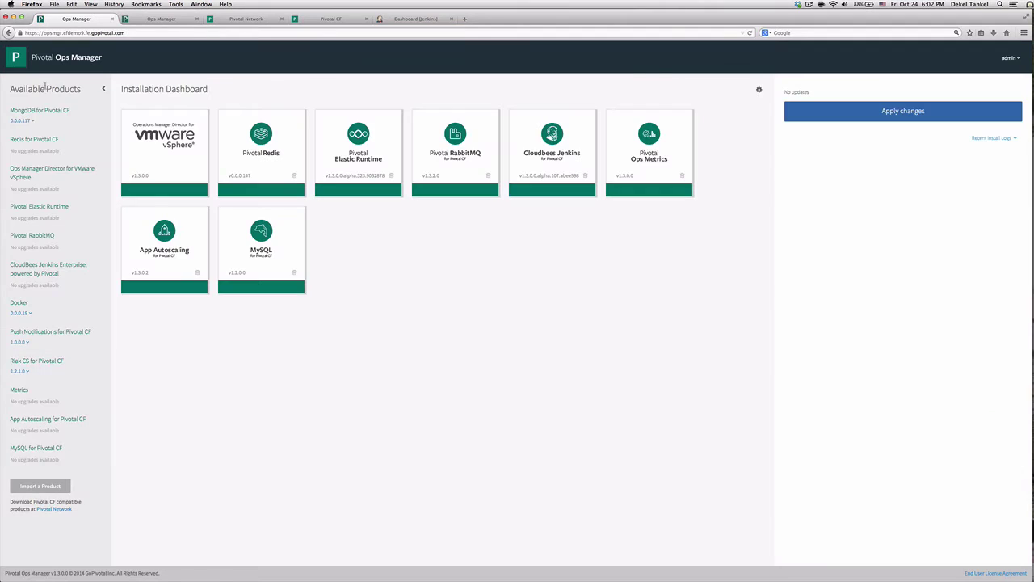
left_click(379, 143)
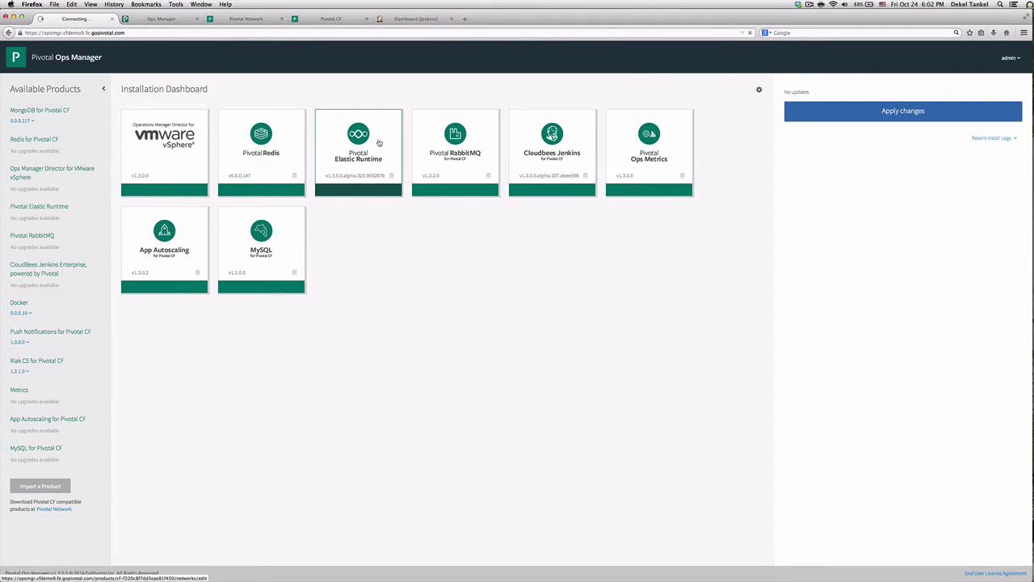
left_click(324, 178)
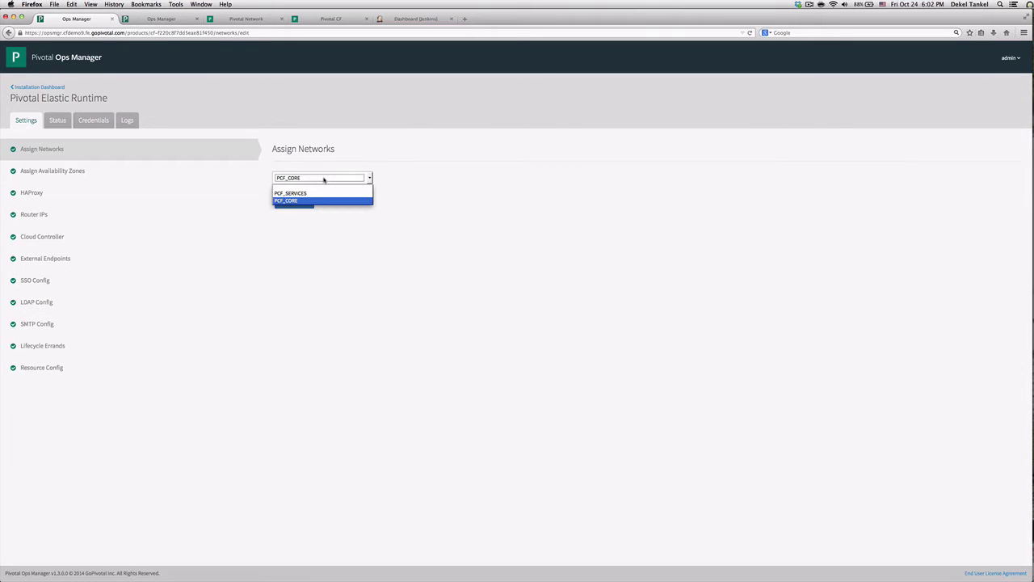
left_click(324, 180)
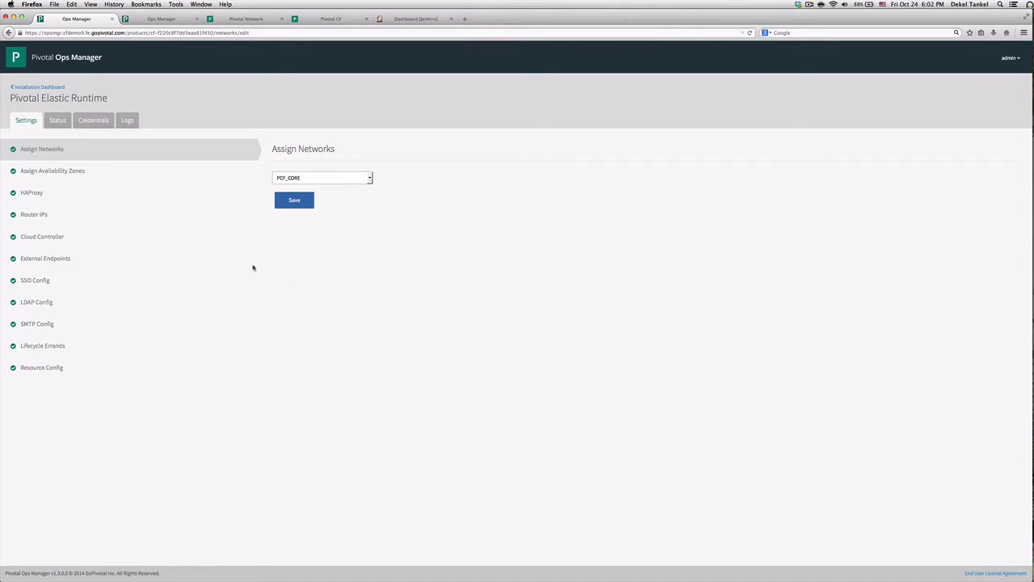
In the Elastic Runtime availability zone assignments, select Zone_2 and Zone_3 in addition to Zone_1 for balancing other jobs.
left_click(45, 173)
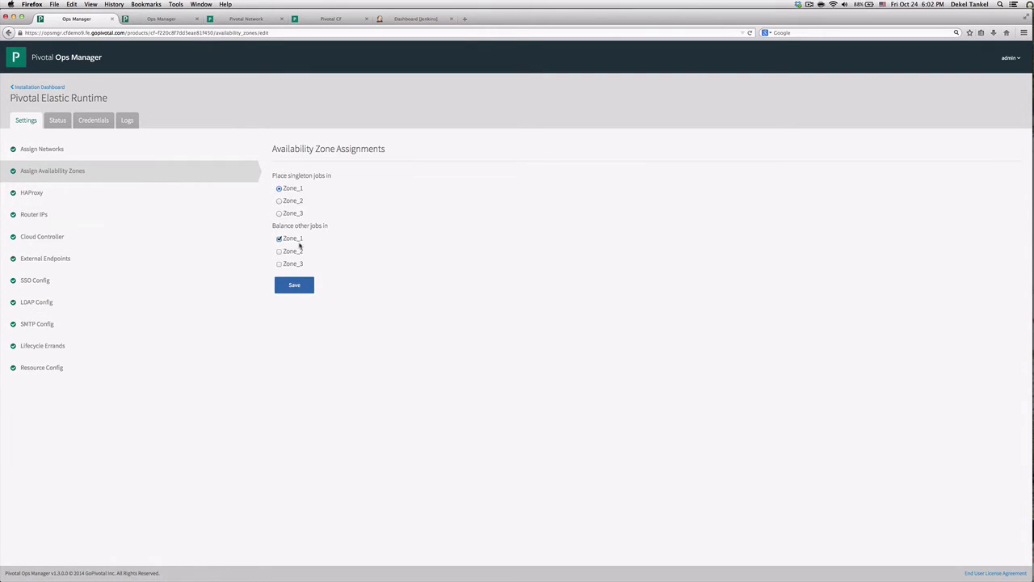
left_click(279, 251)
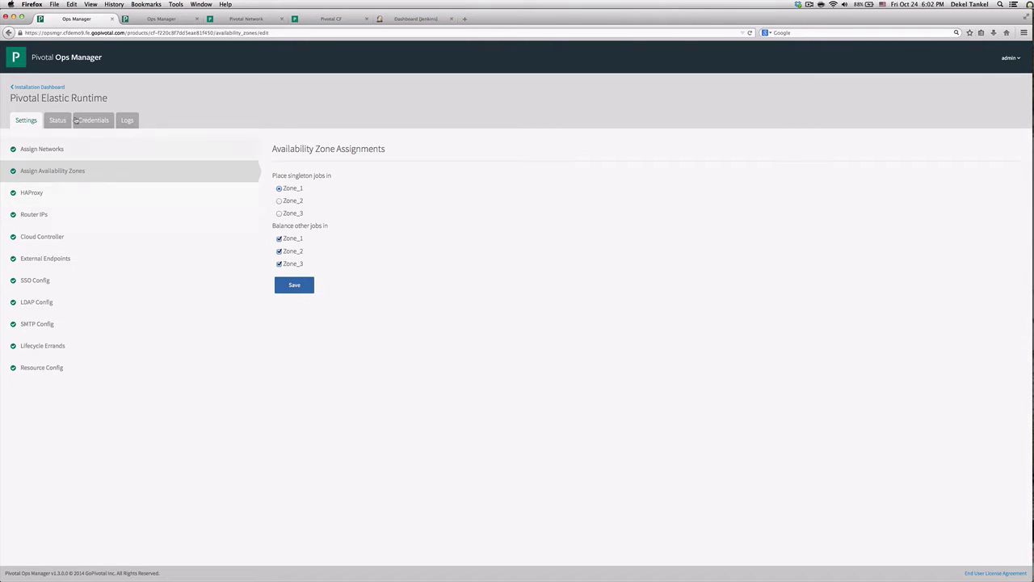
Switch to the vCloud Hybrid Service Ops Manager, examine its vCloud Director configuration, and return to the Installation Dashboard.
left_click(141, 19)
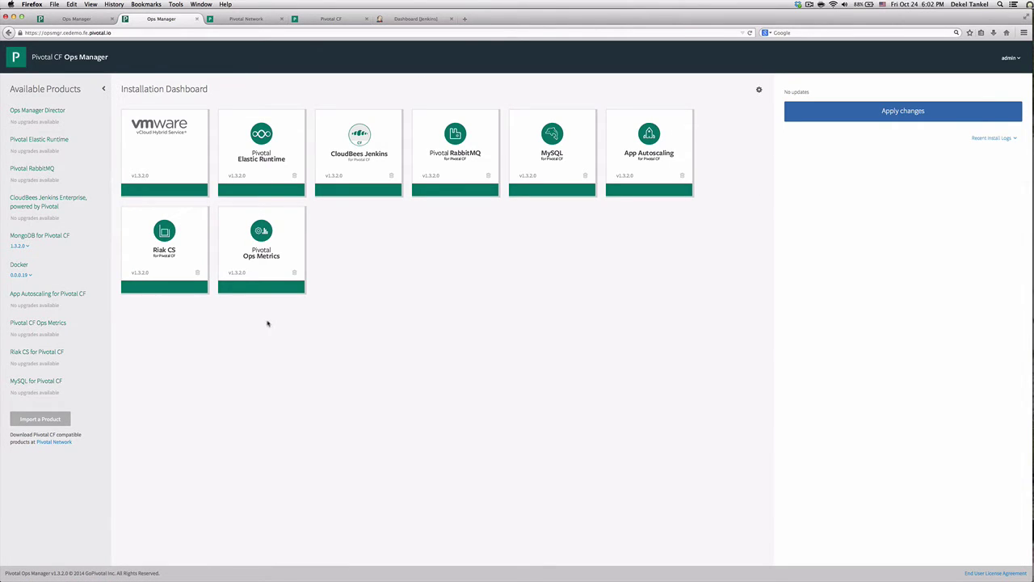
left_click(181, 169)
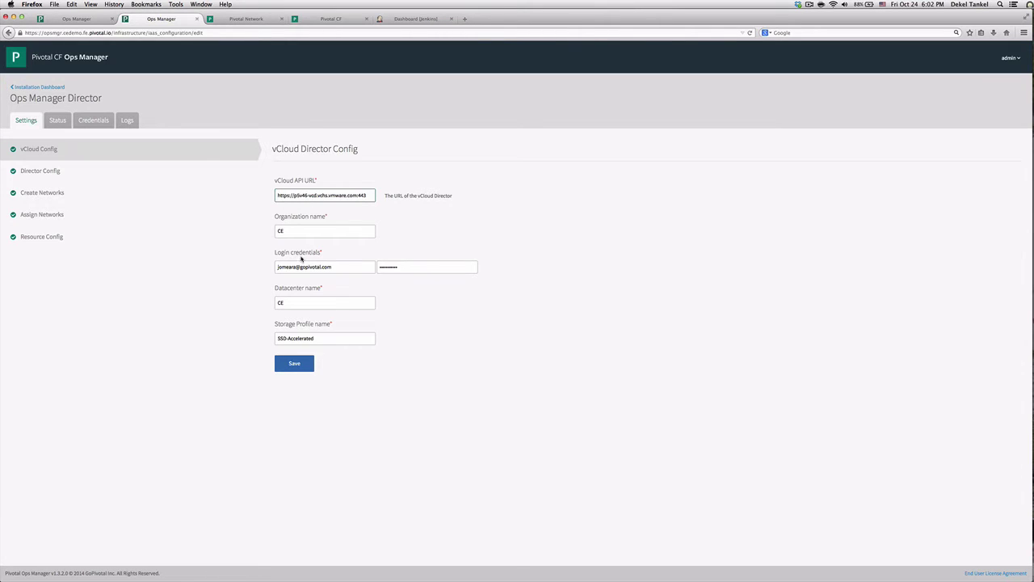
left_click(28, 88)
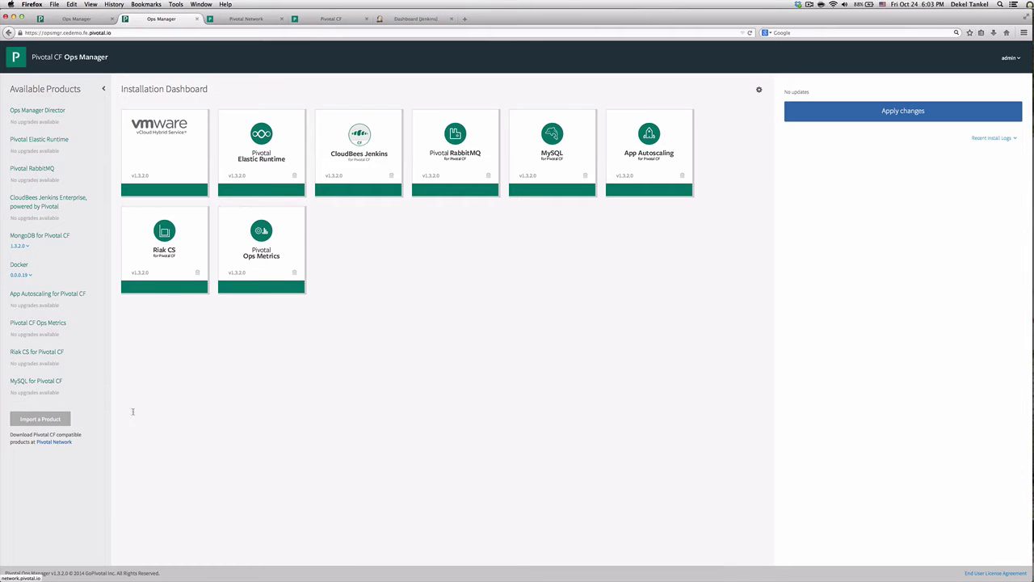
Open Pivotal Network and browse the downloadable Pivotal CF products and services.
left_click(53, 442)
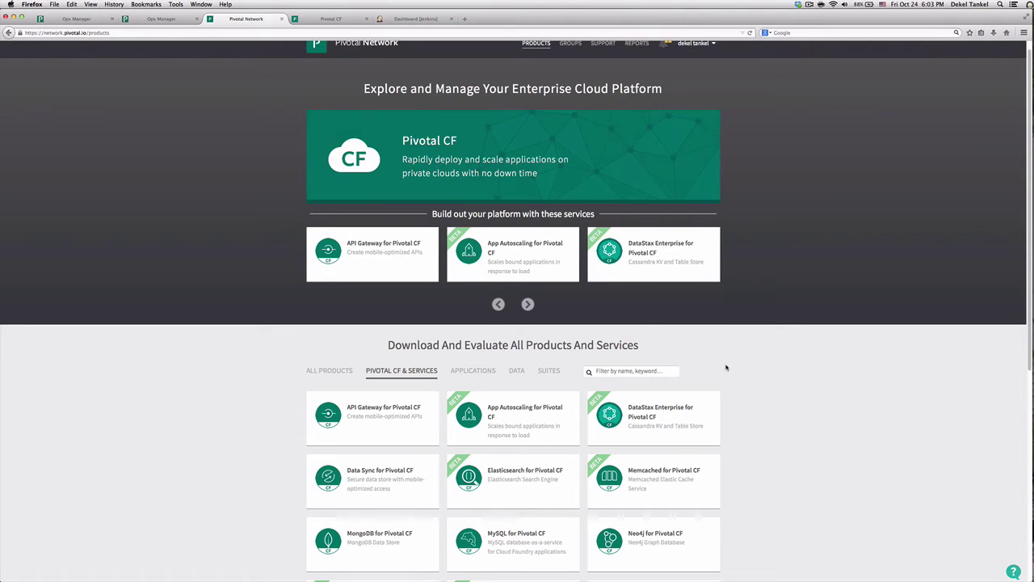
scroll(727, 368, "down", 3)
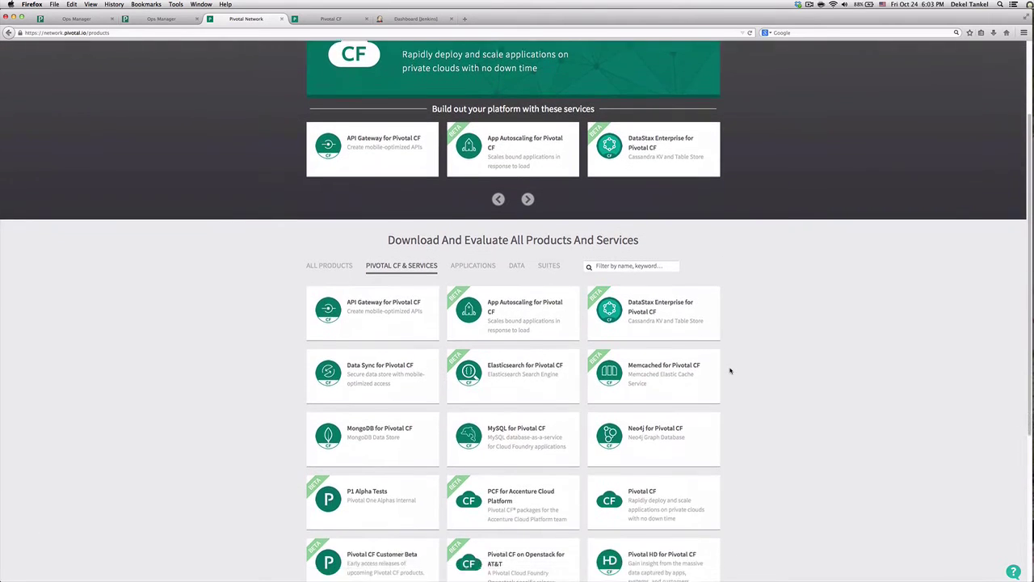
scroll(729, 370, "down", 5)
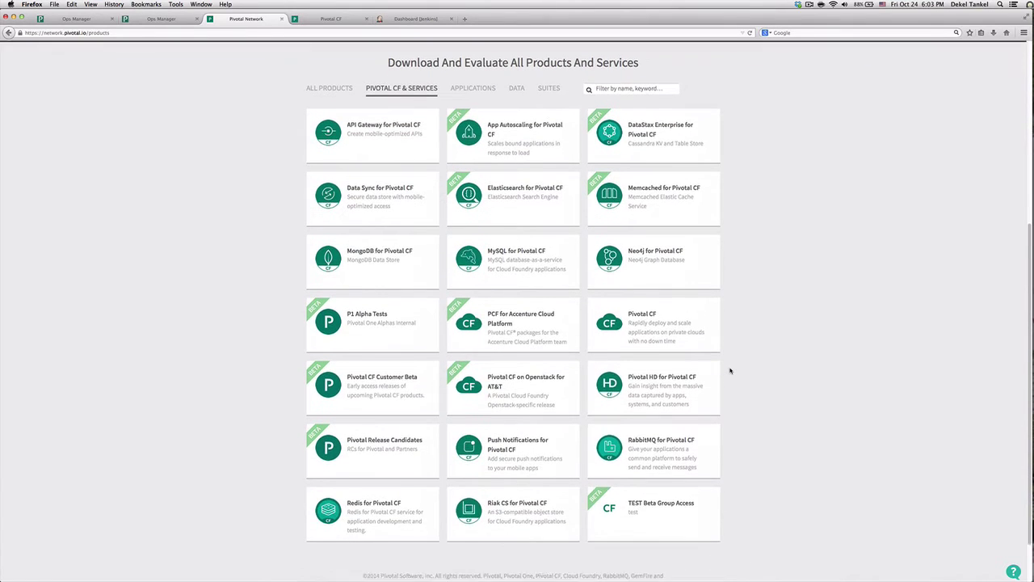
scroll(730, 370, "down", 2)
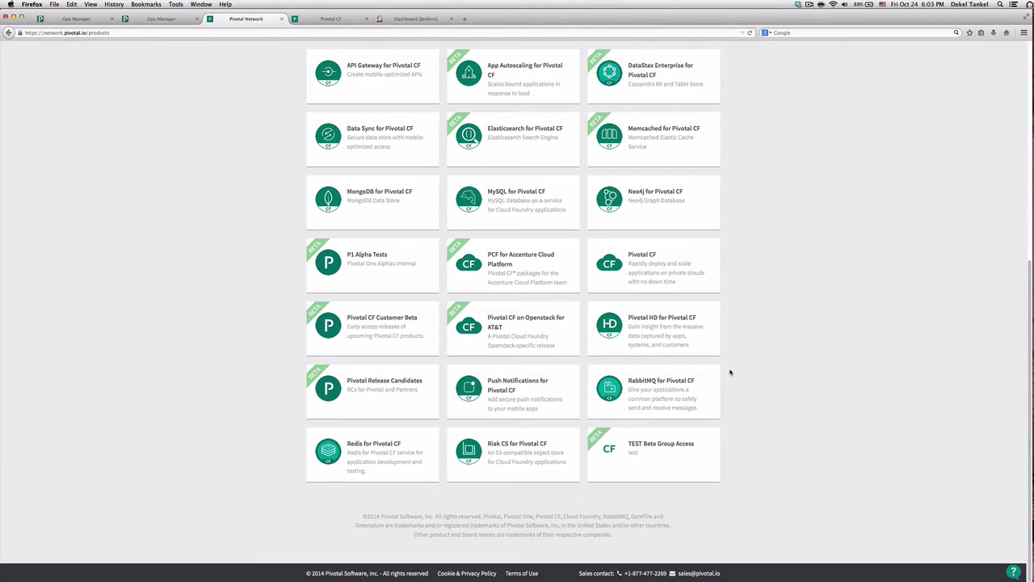
scroll(746, 380, "up", 6)
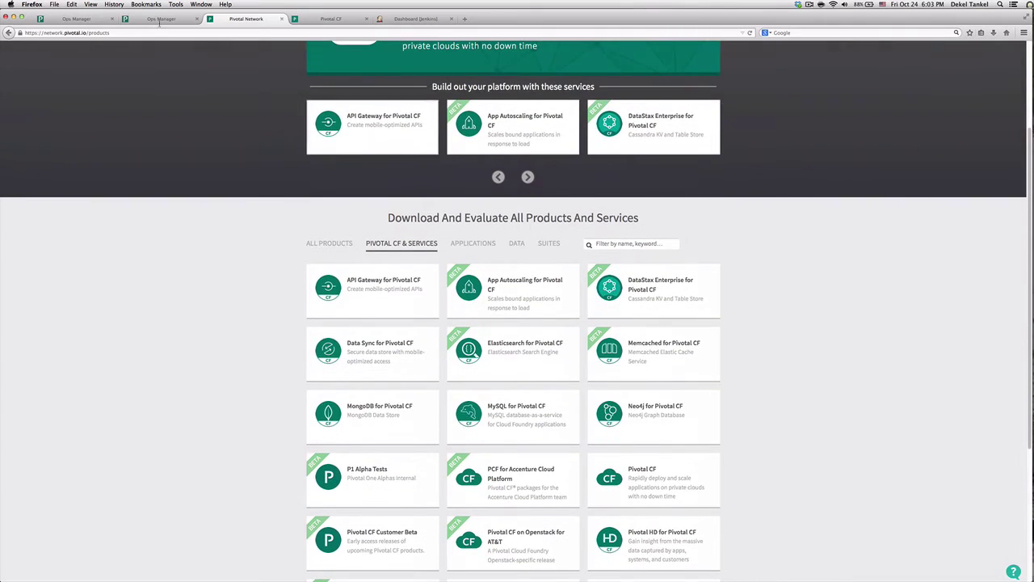
Go back to the vCloud Hybrid Service Ops Manager, open the CloudBees Jenkins product settings, and return to the Installation Dashboard.
left_click(160, 20)
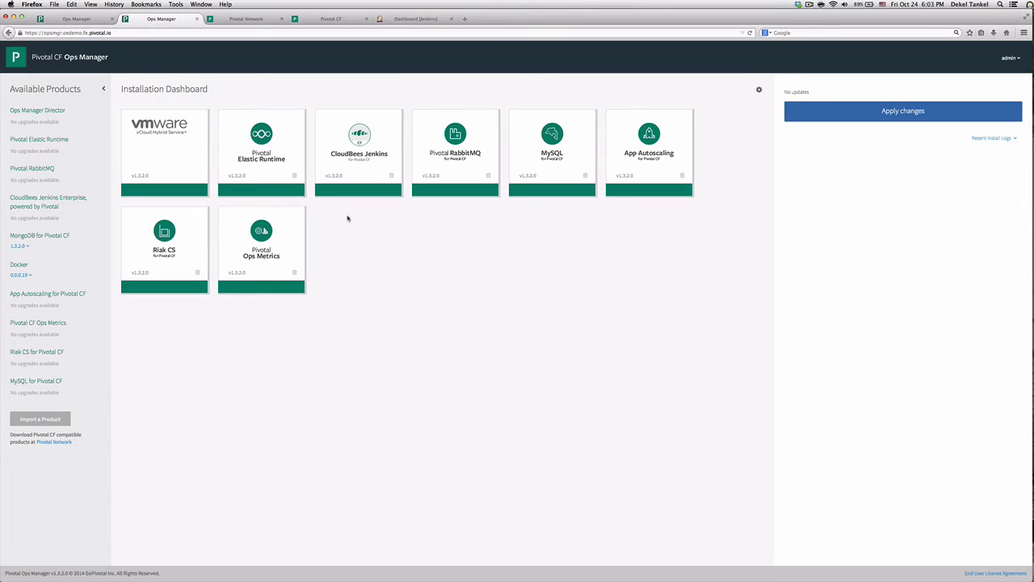
left_click(379, 167)
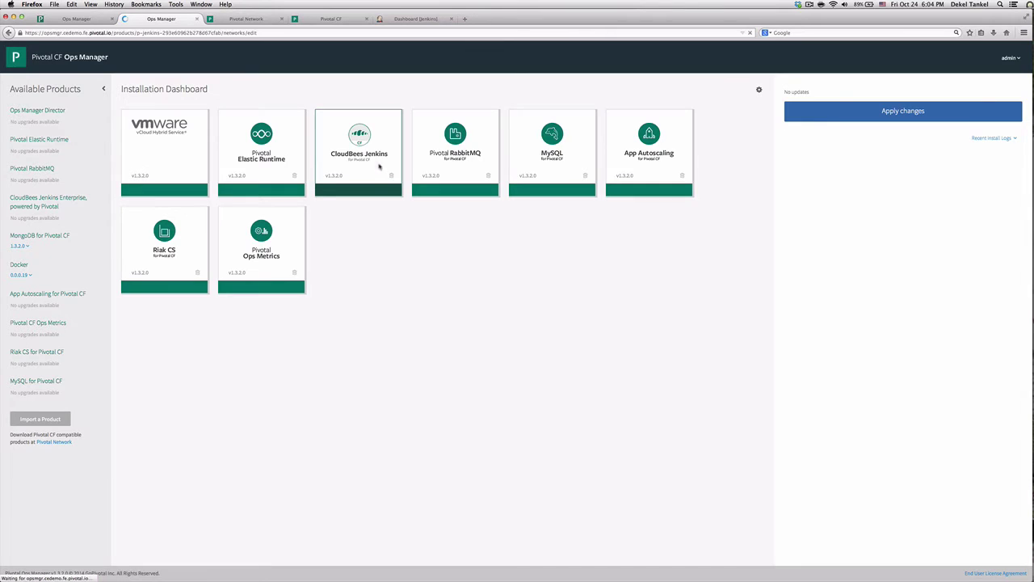
left_click(51, 88)
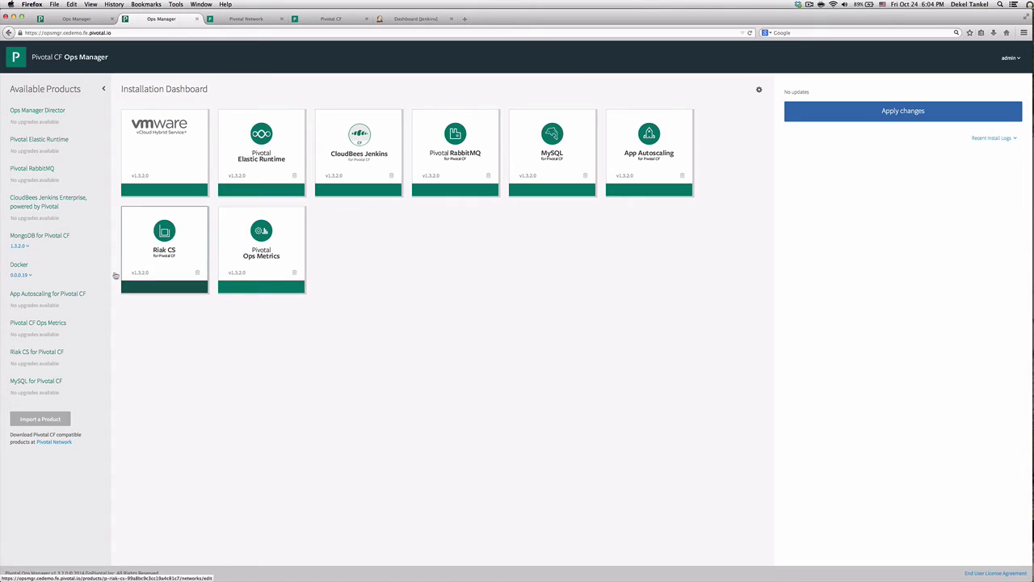
mouse_move(95, 283)
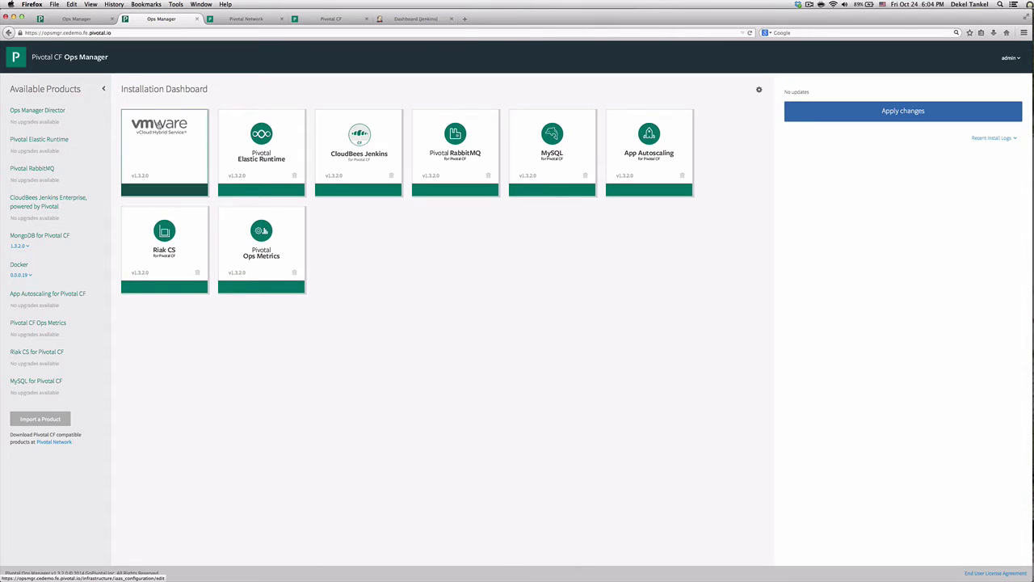
Switch to the Pivotal CF console, open the dekt-LOB org overview, and highlight the domain part of the console's web address.
left_click(318, 26)
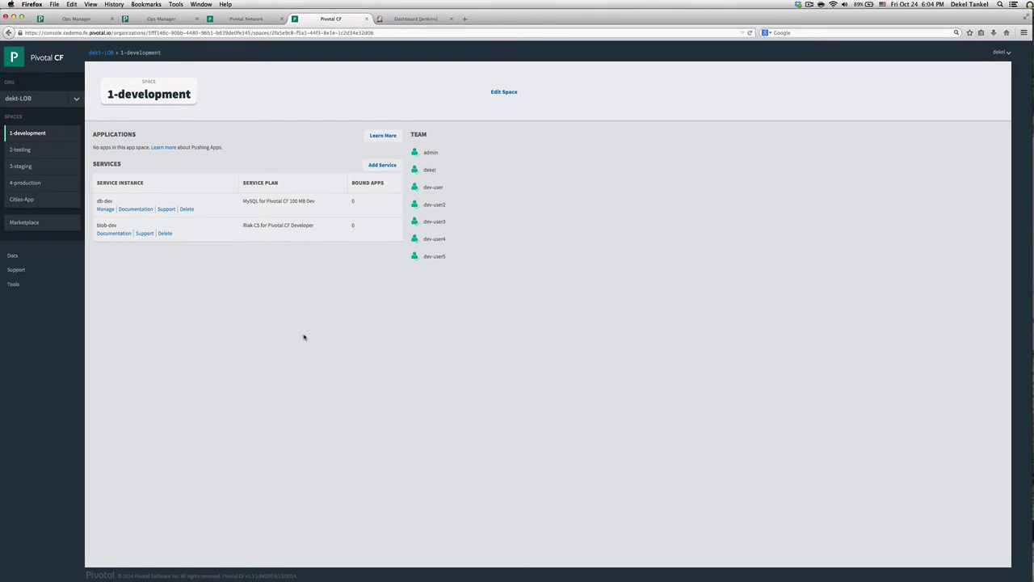
left_click(35, 100)
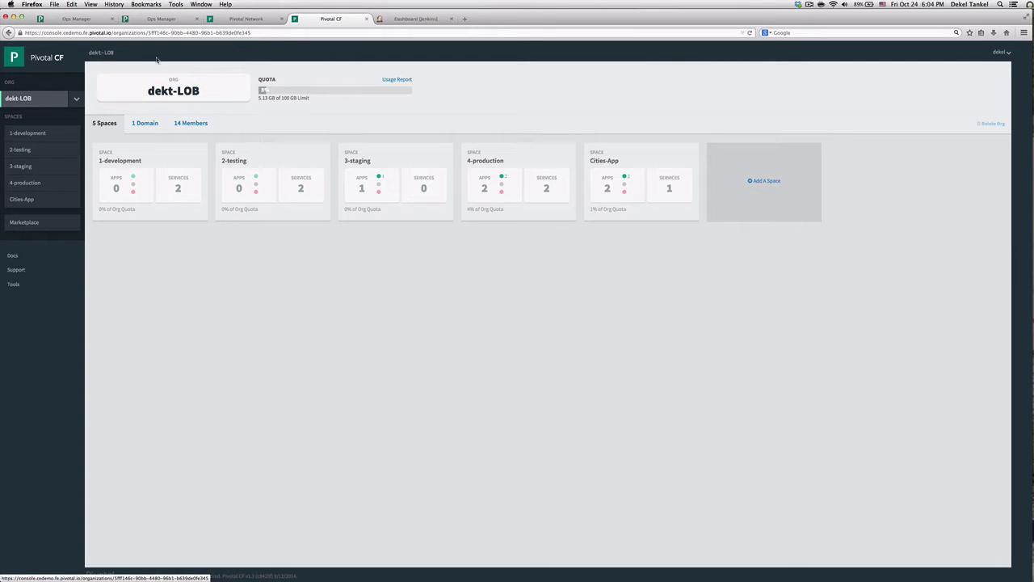
left_click(78, 32)
left_click_drag(63, 32, 112, 33)
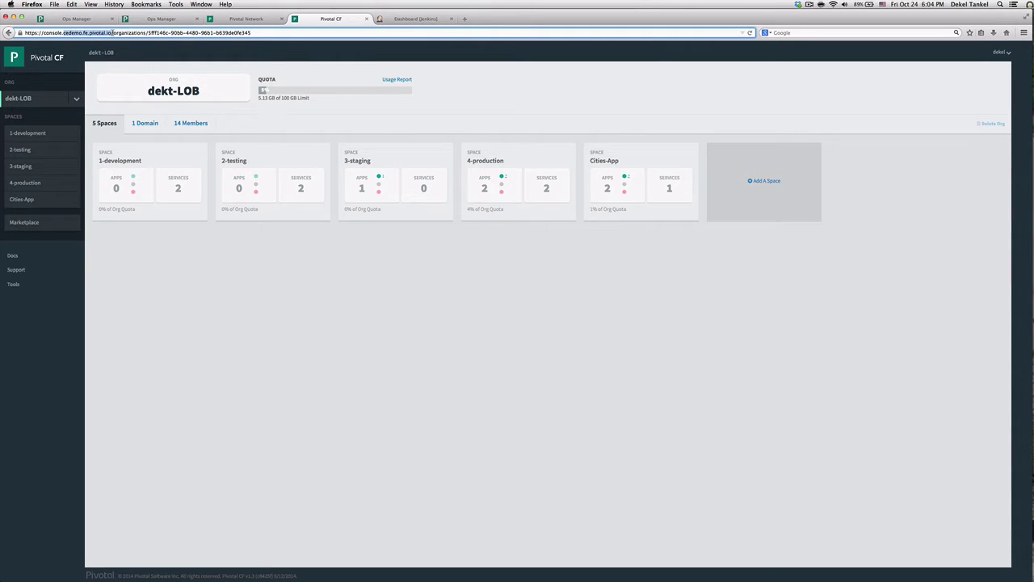
Compare the System Domain in Elastic Runtime's Cloud Controller settings with the domain in the Pivotal CF console's web address.
left_click(147, 20)
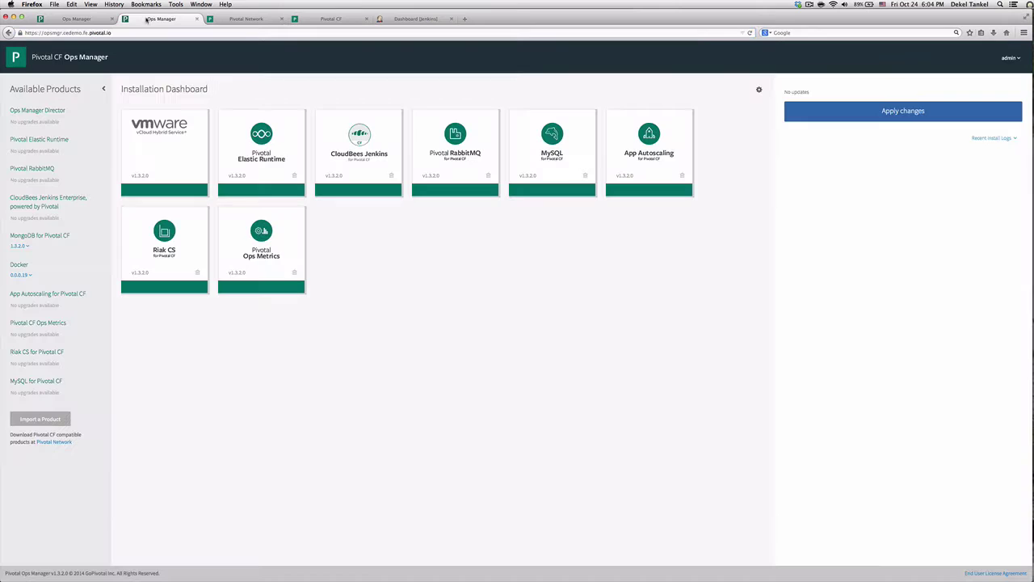
left_click(241, 159)
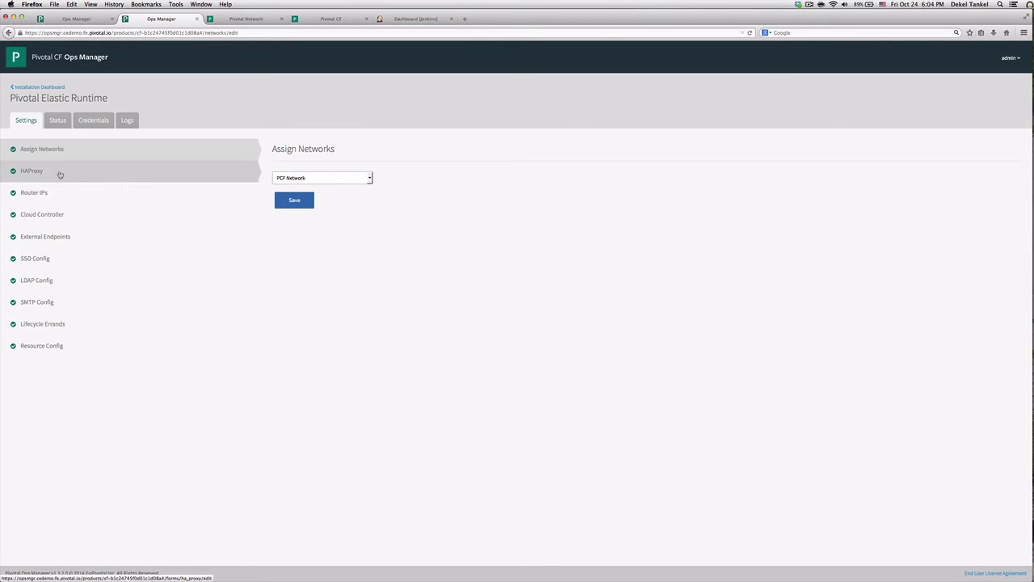
left_click(33, 213)
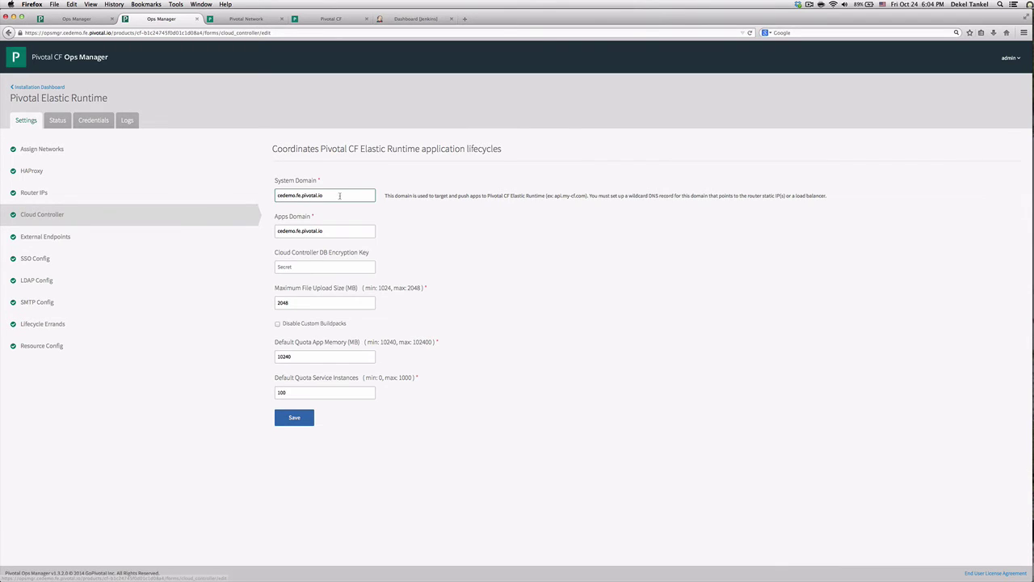
triple_click(297, 195)
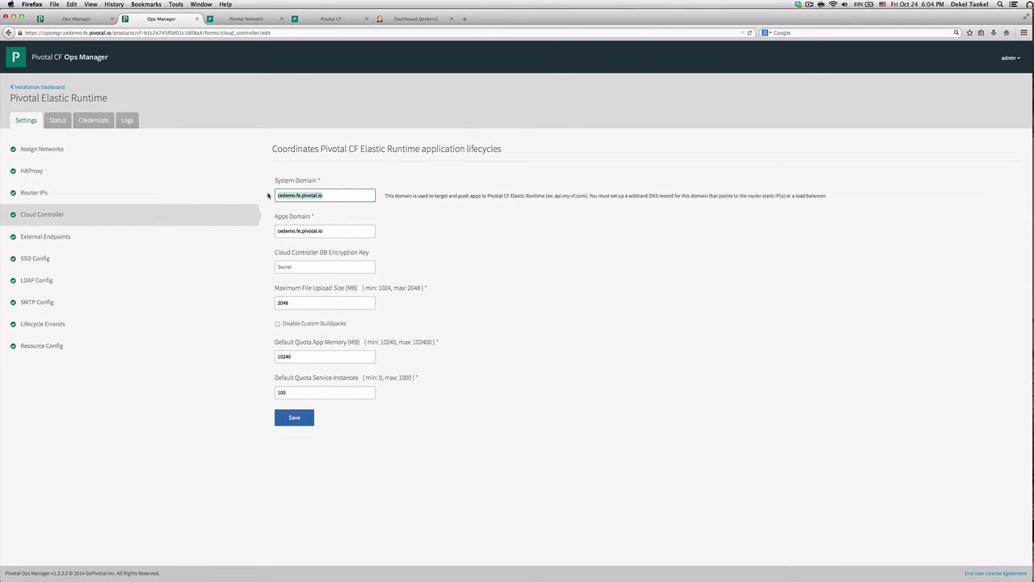
left_click(322, 19)
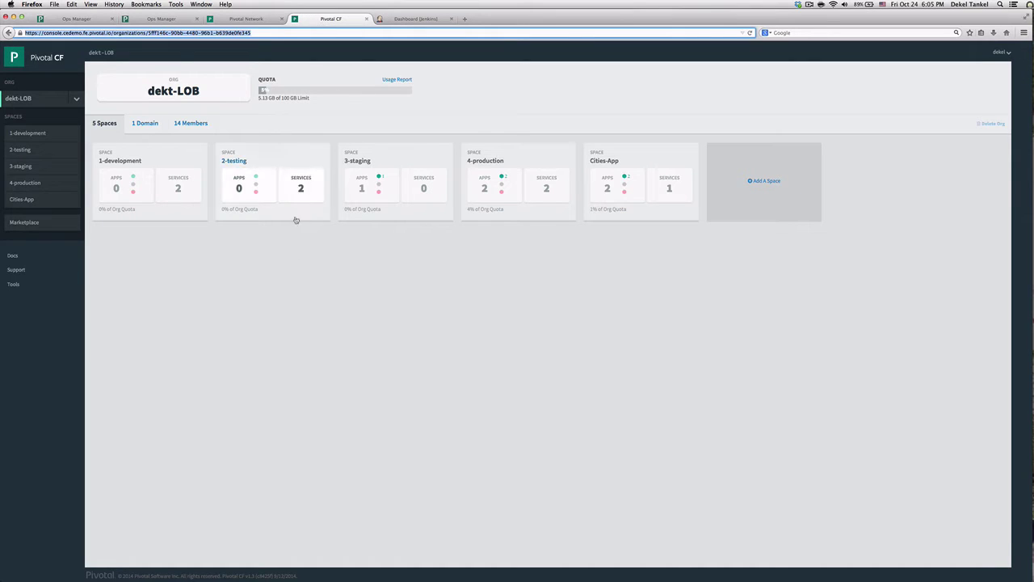
left_click(74, 32)
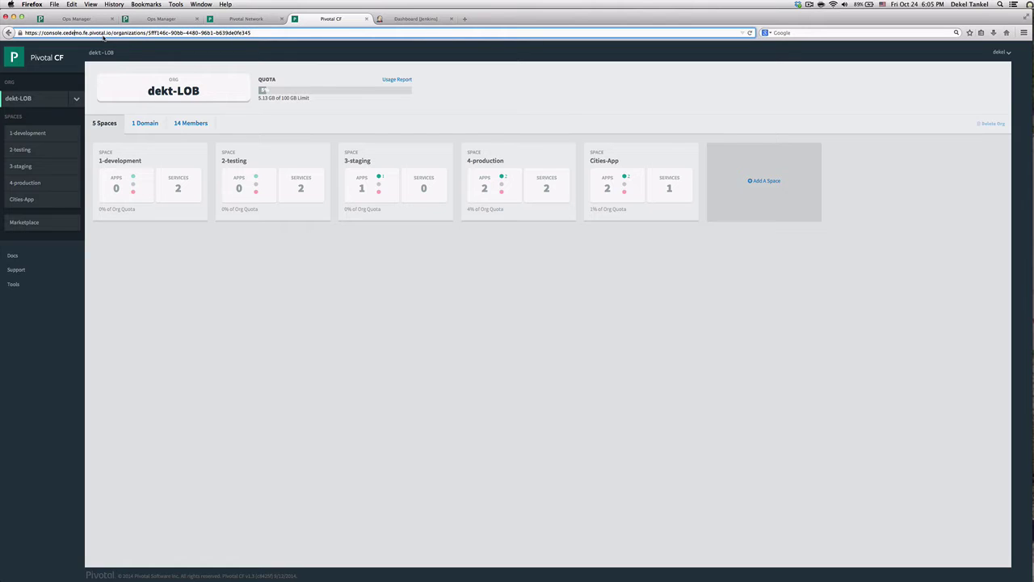
Review the 1-development space and its editable space settings, and return to the dekt-LOB org overview.
left_click(298, 289)
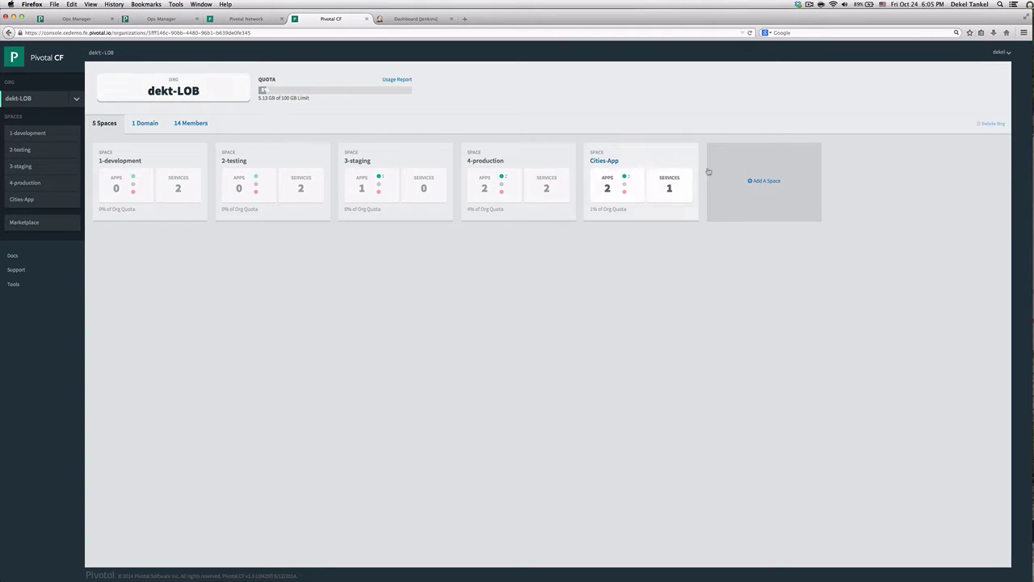
left_click(143, 158)
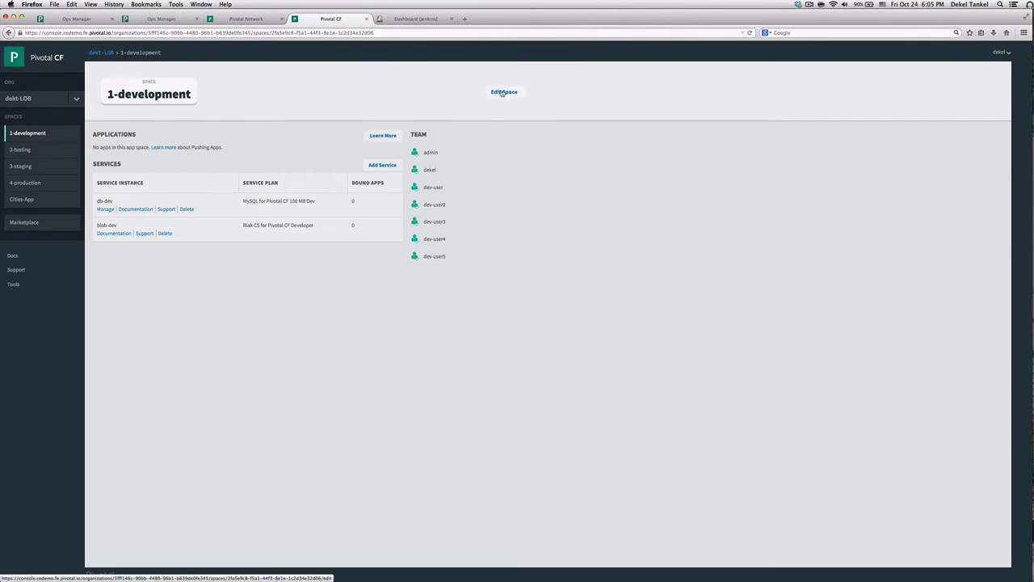
left_click(502, 92)
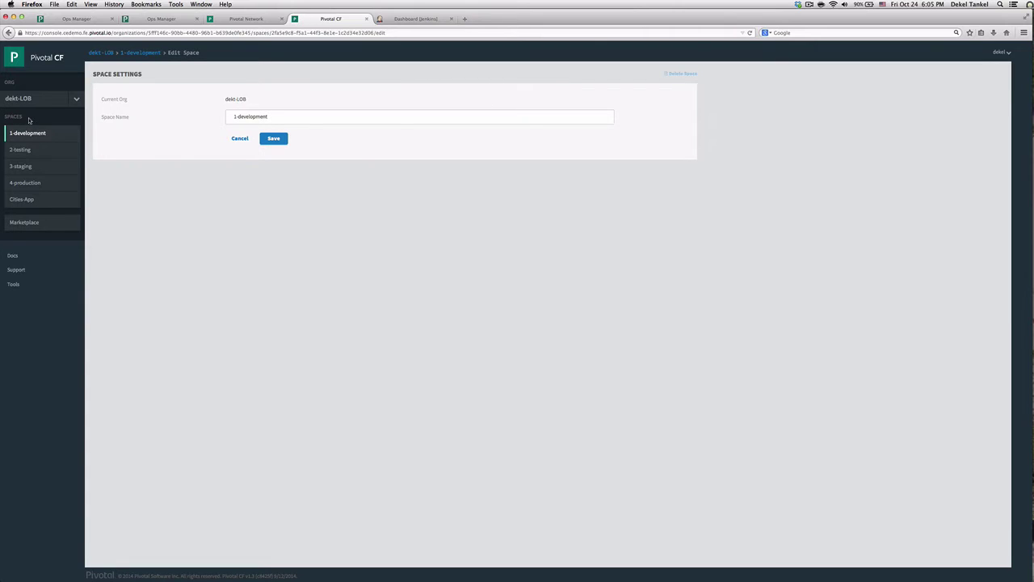
left_click(24, 102)
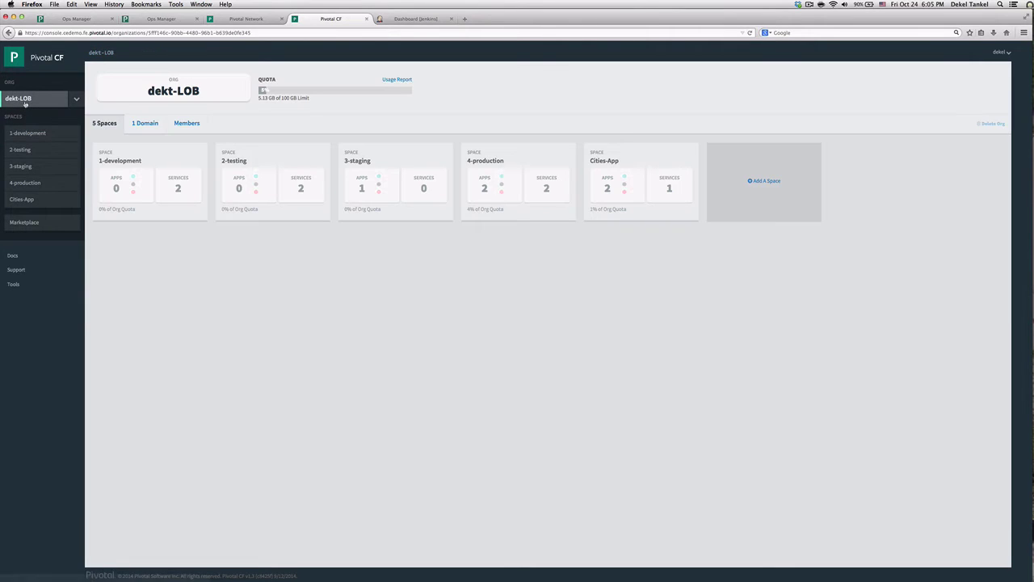
Review the member roles for the dekt-LOB org and the 3-staging space, and return to the org's spaces.
left_click(180, 125)
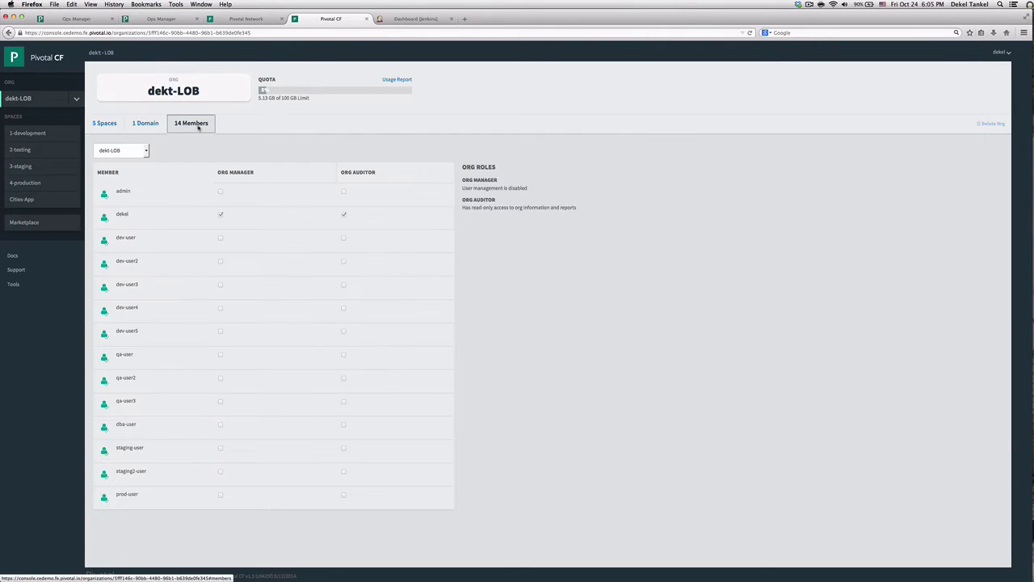
left_click(136, 151)
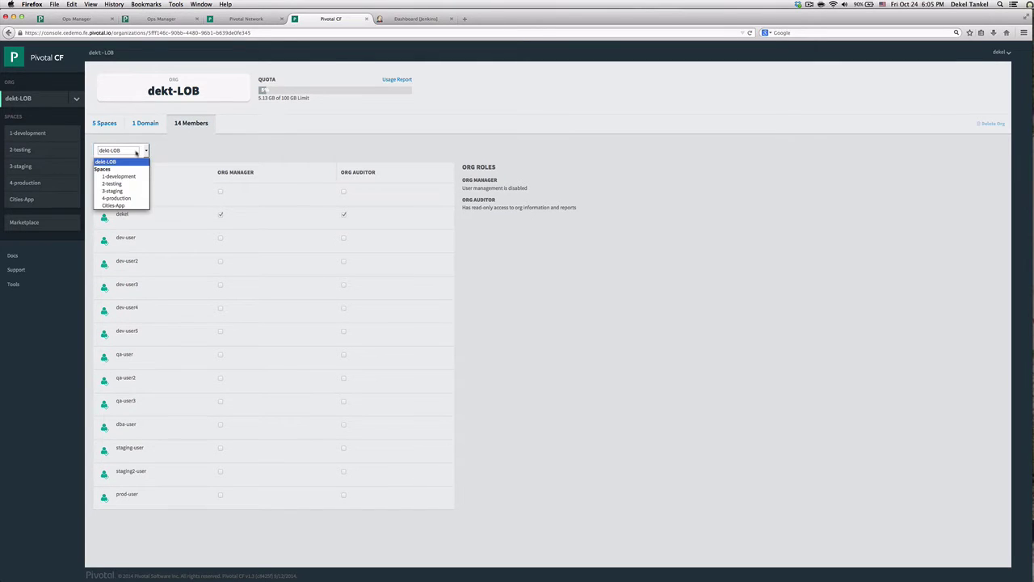
left_click(117, 190)
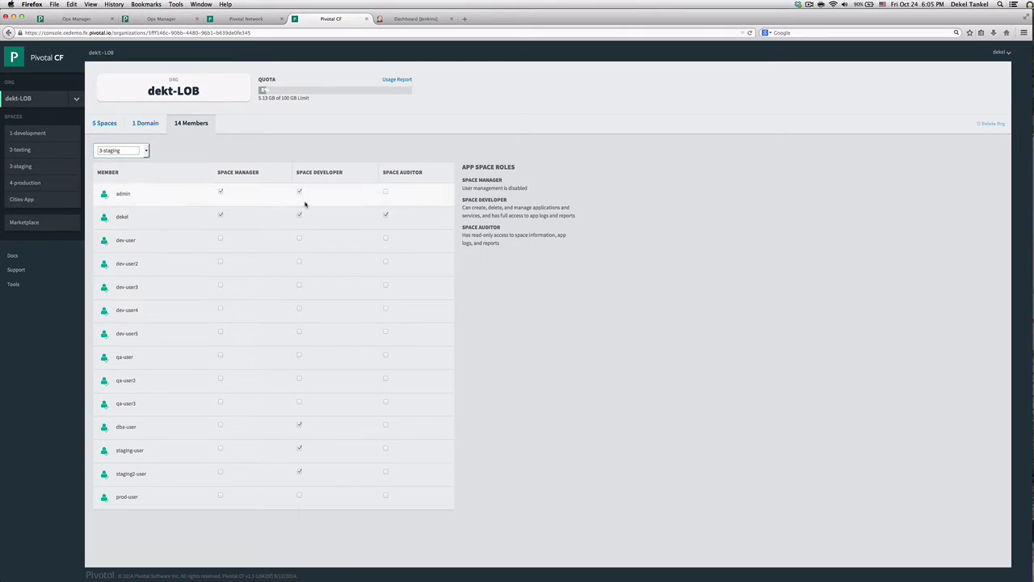
left_click(146, 151)
left_click(131, 162)
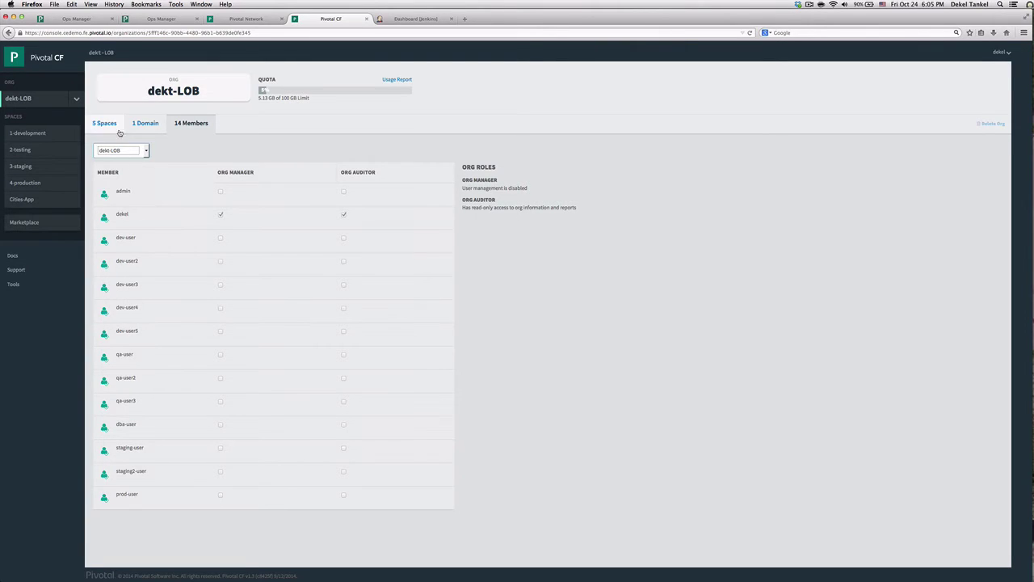
left_click(105, 124)
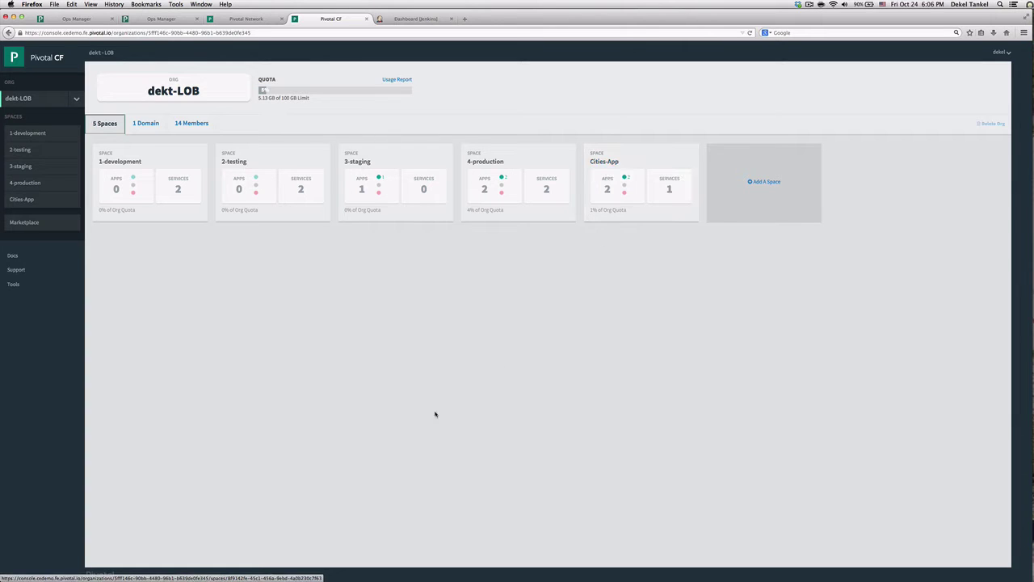
Open the 1-development space, switch to Spring Tool Suite and select the retaildemo project.
left_click(160, 156)
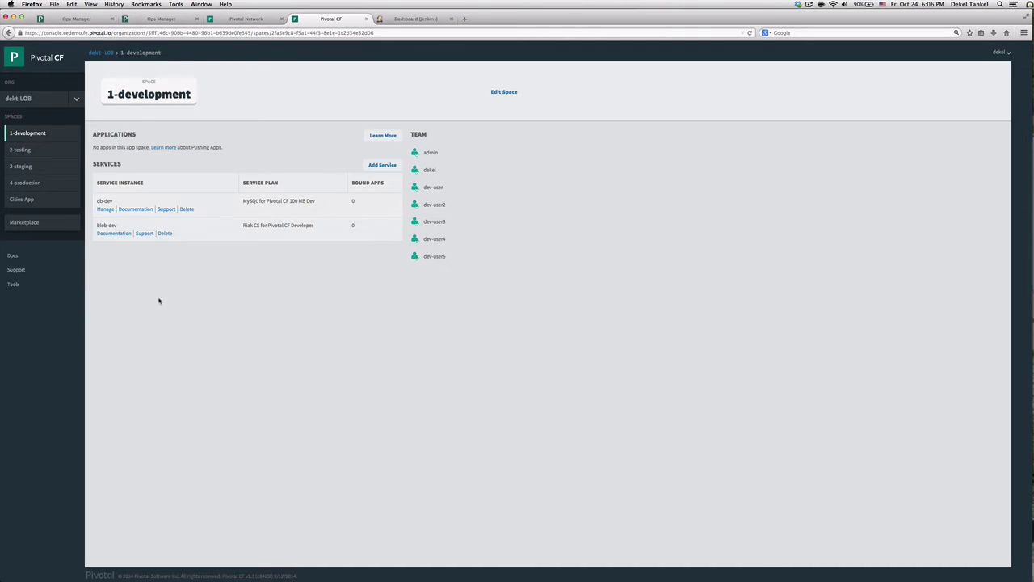
key("super+Tab")
key("super+Tab")
key("super+Tab")
key("super+Tab")
key("super+Tab")
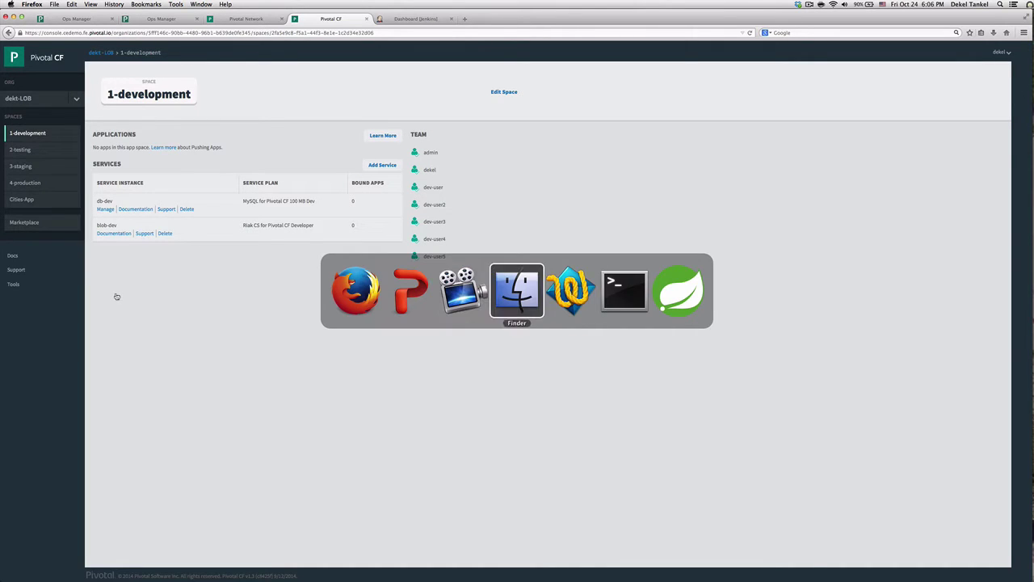
key("super+Tab")
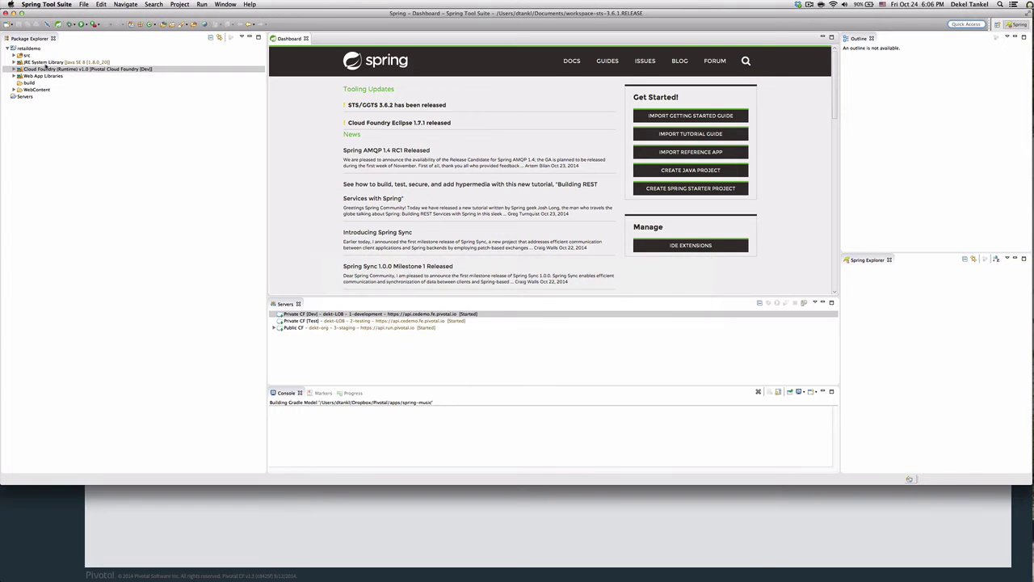
left_click(35, 49)
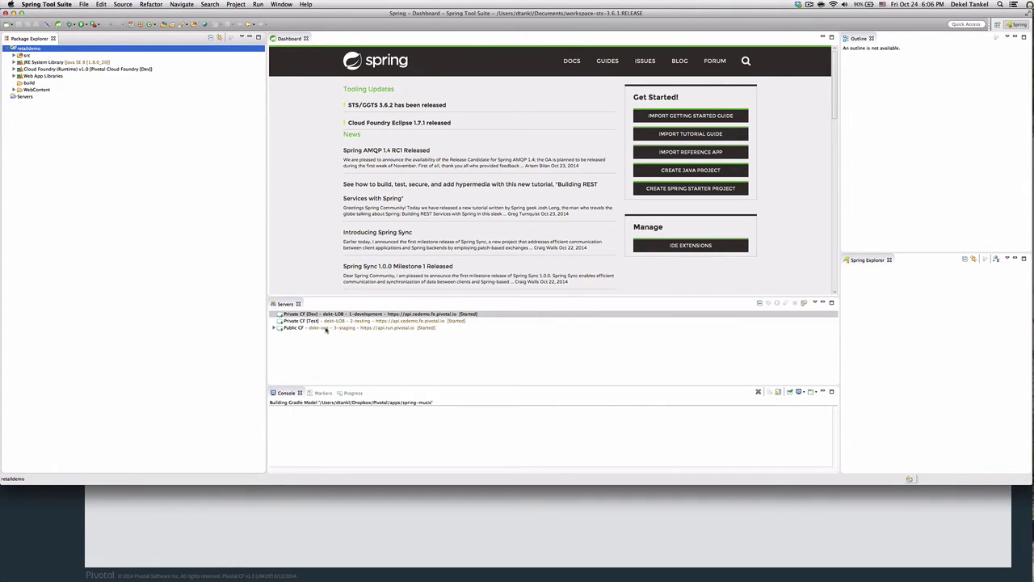
Look over the Private CF [Dev], Private CF [Test] and Public CF server connections, and reselect the retaildemo project.
left_click(327, 328)
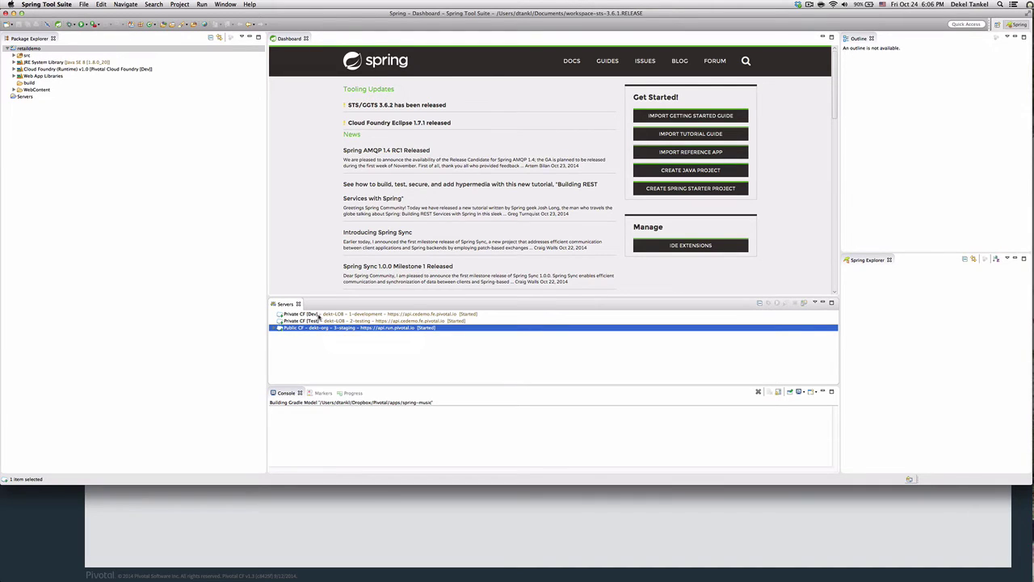
left_click(319, 315)
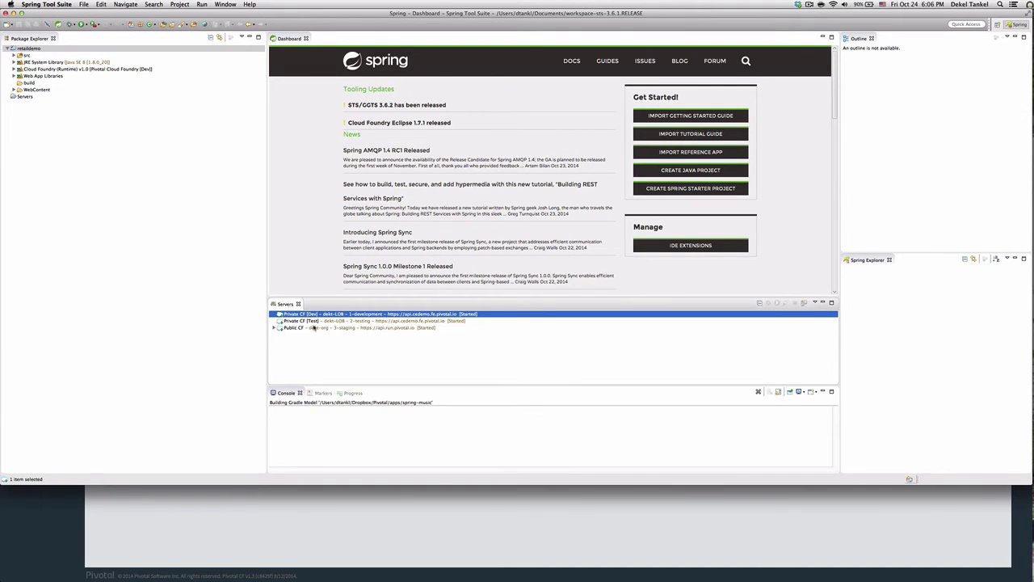
left_click(311, 322)
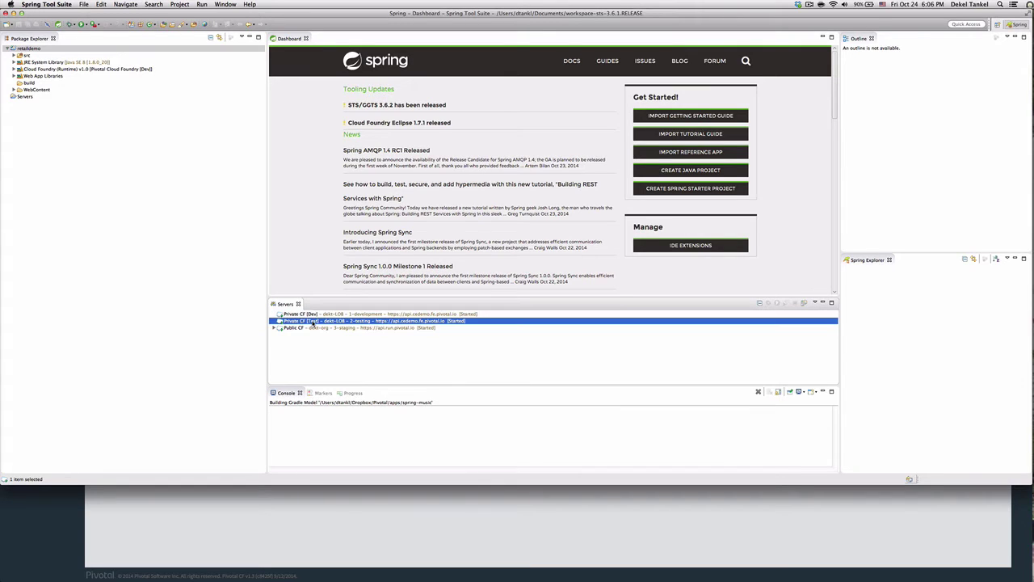
left_click(313, 328)
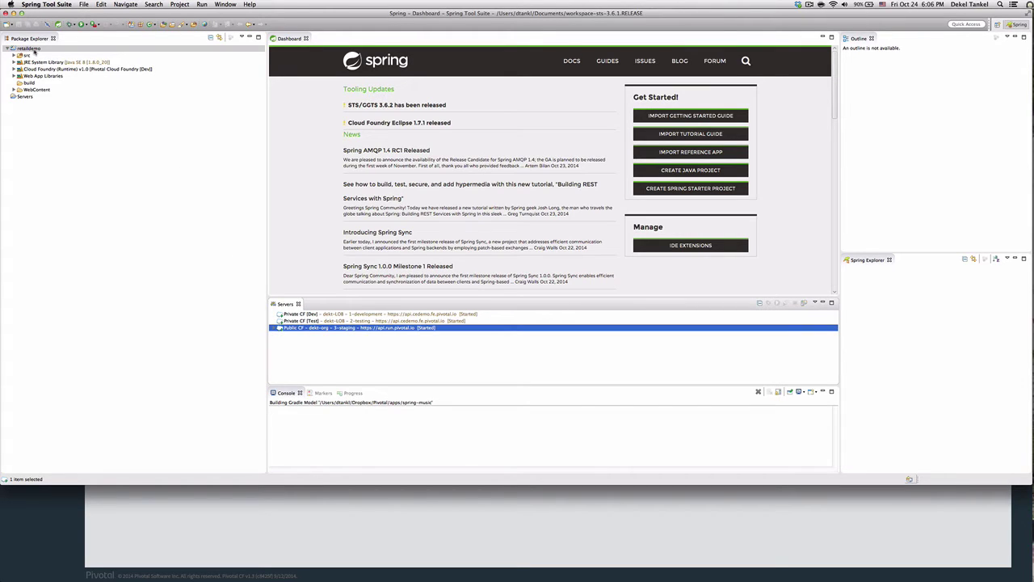
mouse_move(35, 50)
left_mouse_down()
mouse_move(260, 305)
mouse_move(308, 308)
mouse_move(306, 324)
mouse_move(113, 150)
mouse_move(56, 55)
mouse_move(40, 51)
left_mouse_up()
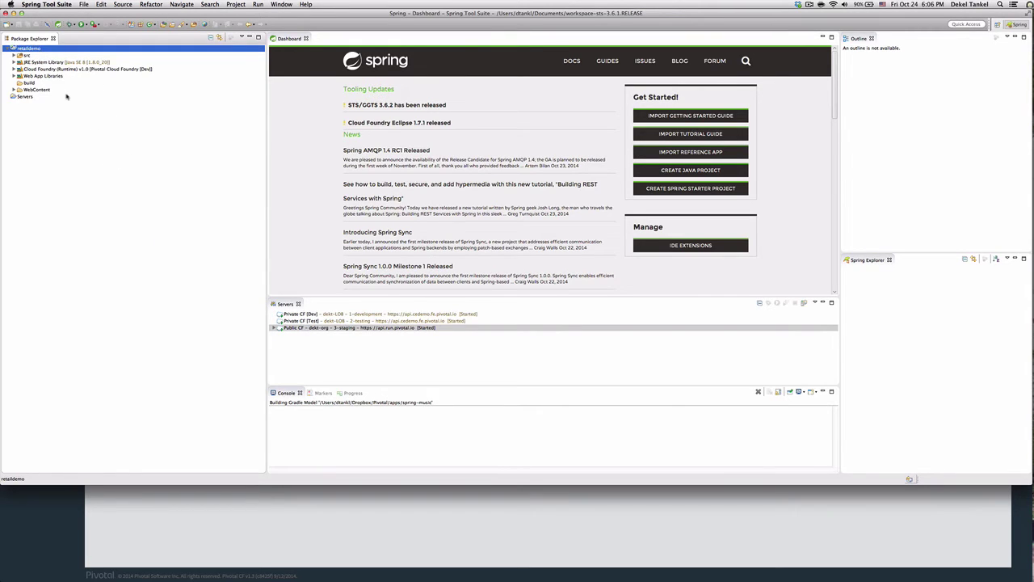
Switch to Terminal, clear the screen and list the contents of the retail-demo-new folder.
key("super+Tab")
key("super+Tab")
key("super+Tab")
key("super+Tab")
key("super+Tab")
key("super+Tab")
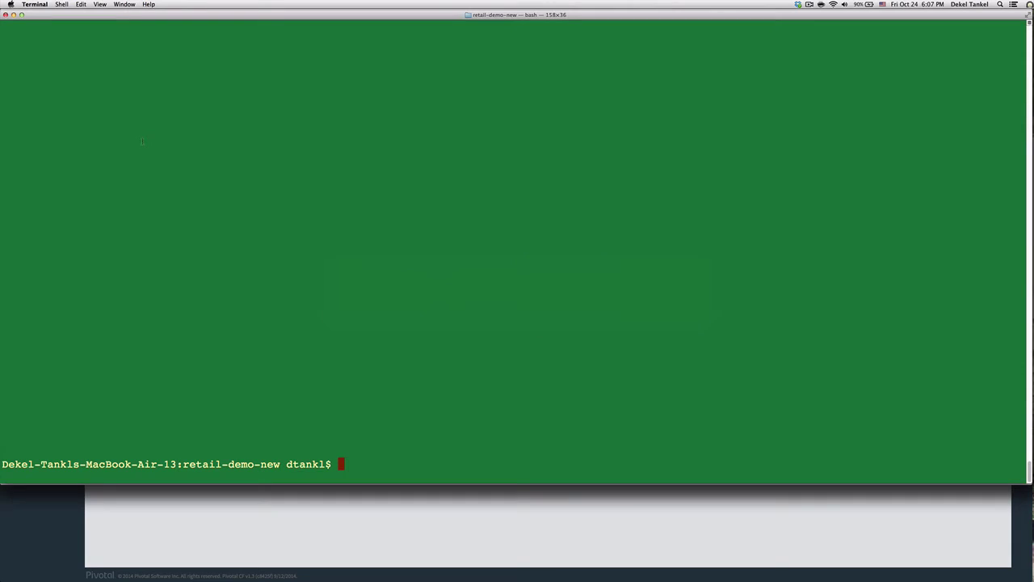
type("clear")
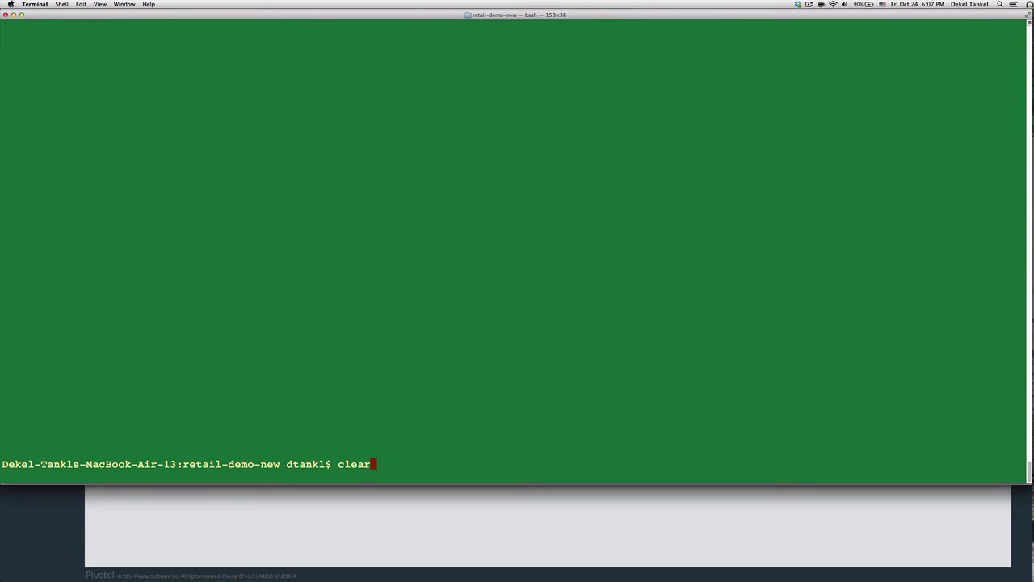
key("Return")
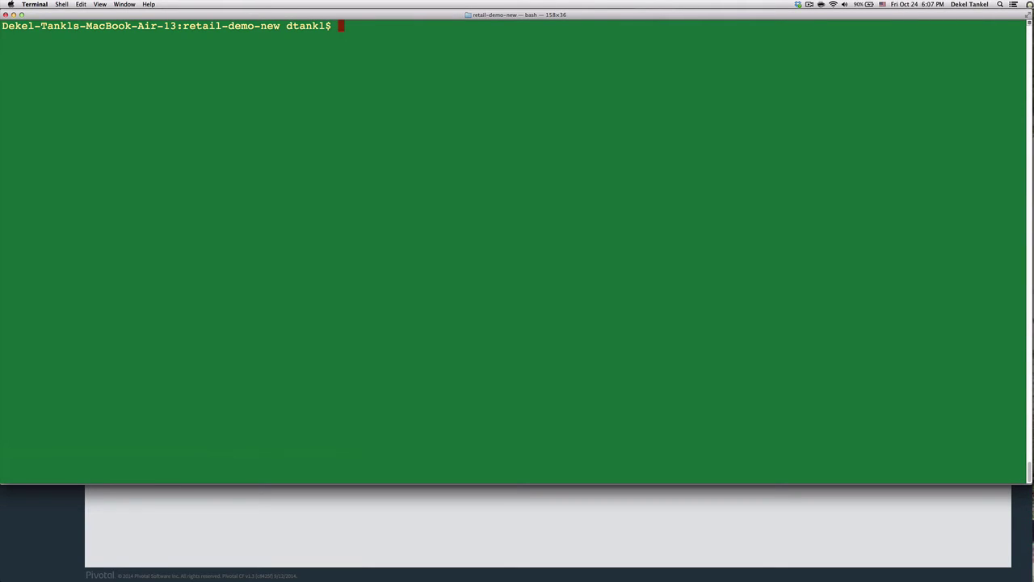
type("ls")
key("Return")
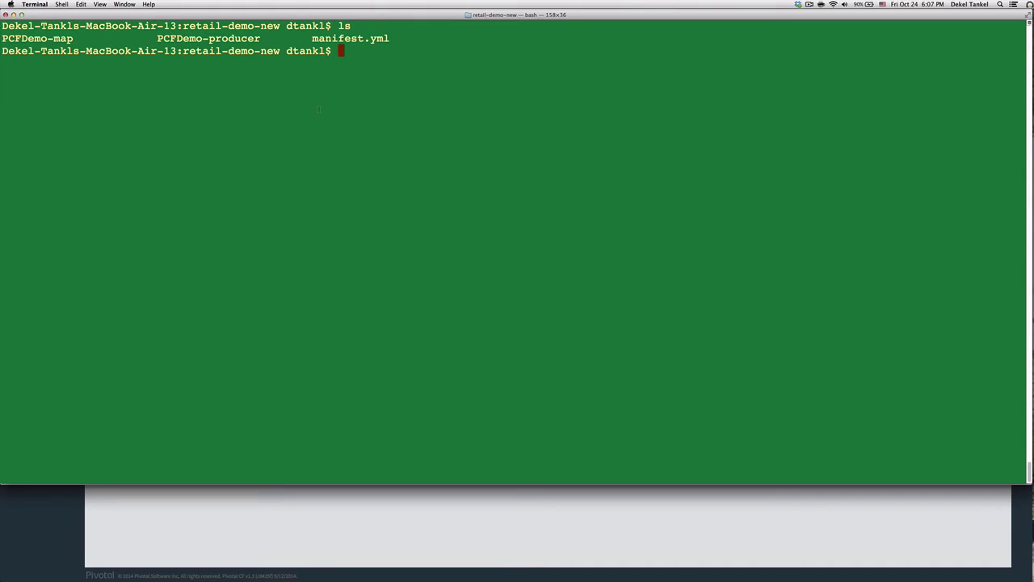
Switch to Firefox, open the Services Marketplace from the 1-development space, and compare its services with the products in Ops Manager.
key("super+Tab")
key("super+Tab")
key("super+Tab")
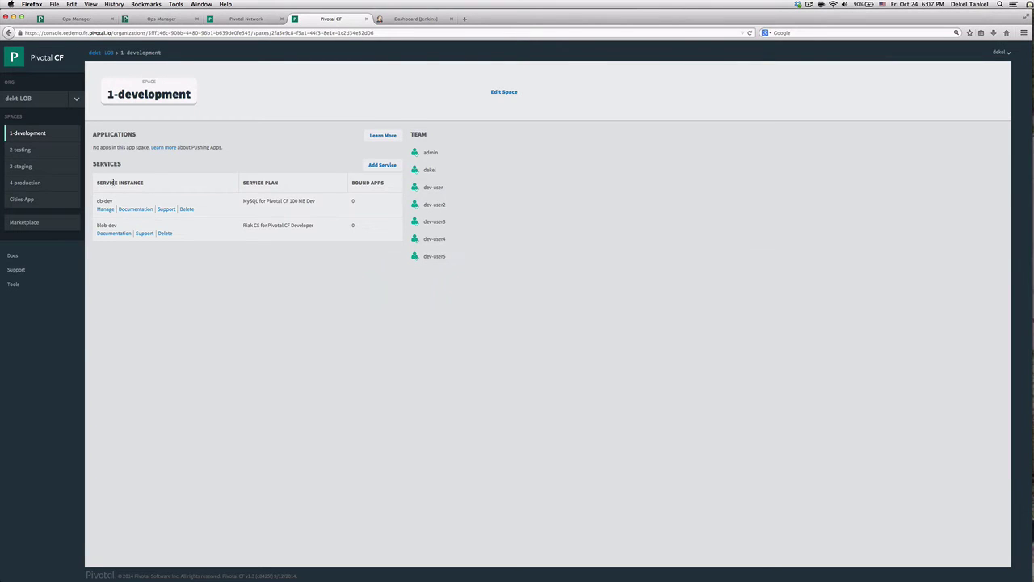
left_click(377, 166)
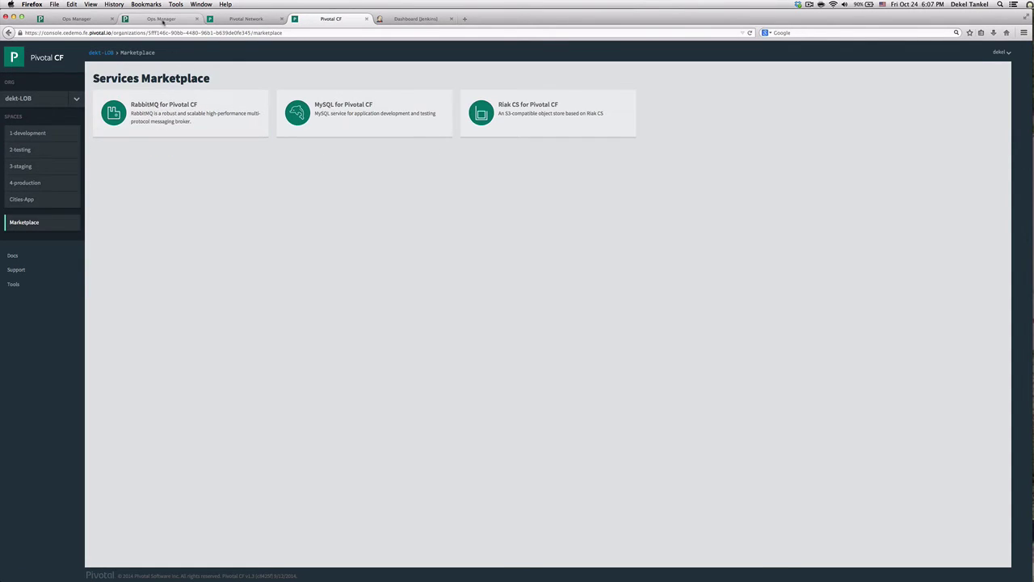
left_click(162, 20)
left_click(41, 86)
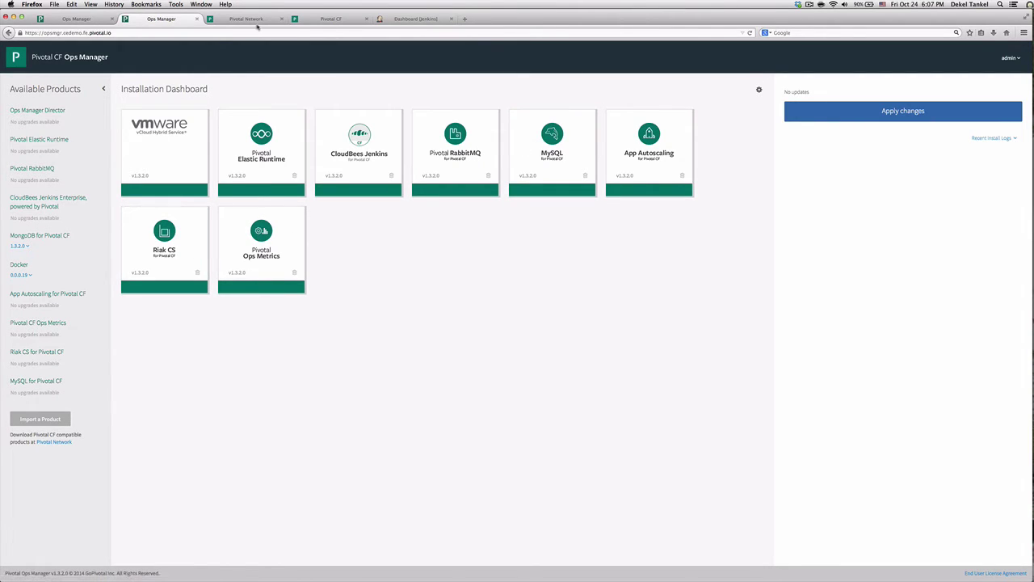
left_click(321, 23)
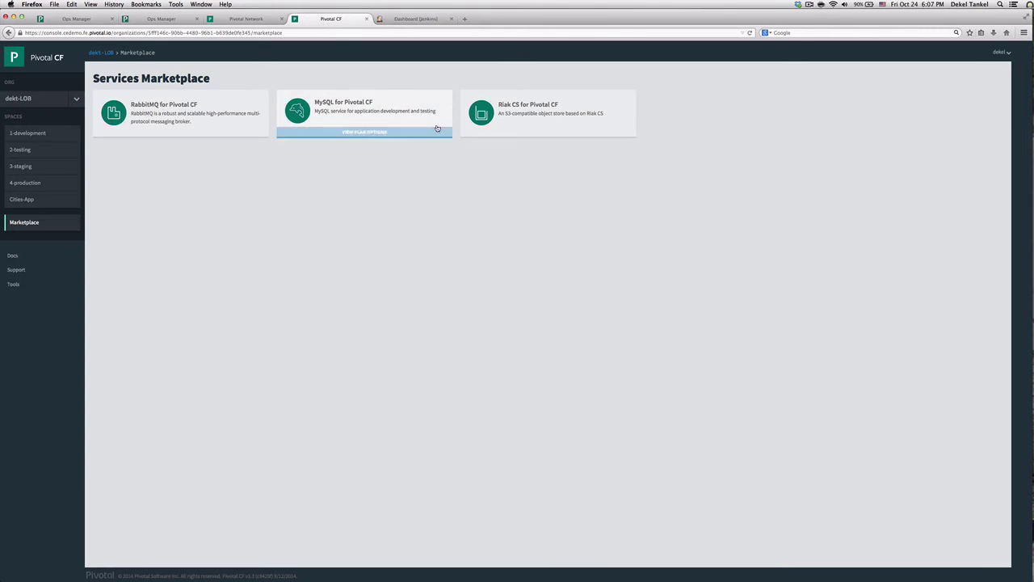
left_click(380, 187)
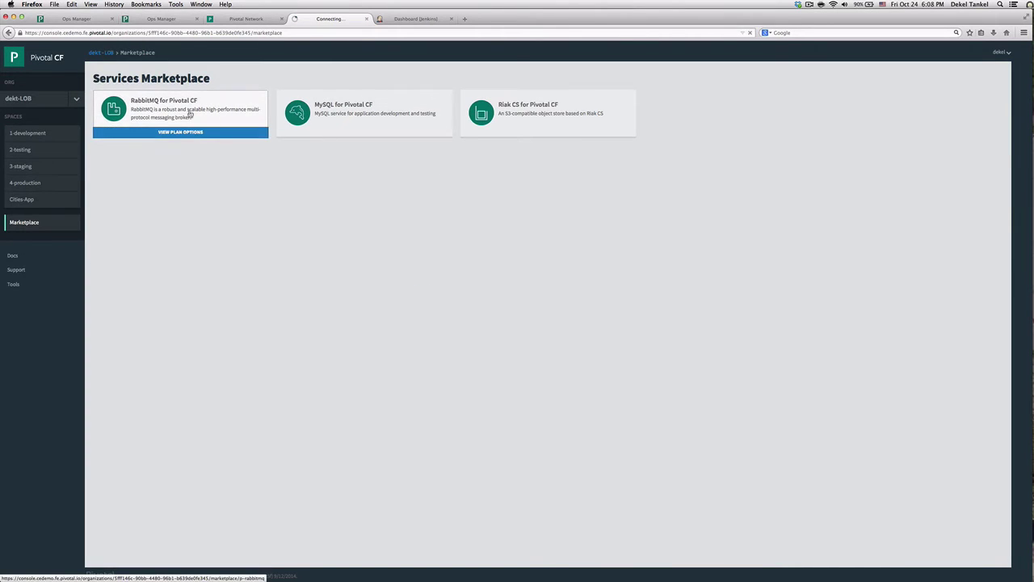
Add a RabbitMQ for Pivotal CF instance on the Production plan, named msgbus-dev, to the 1-development space without binding an app.
left_click(210, 130)
left_click(283, 242)
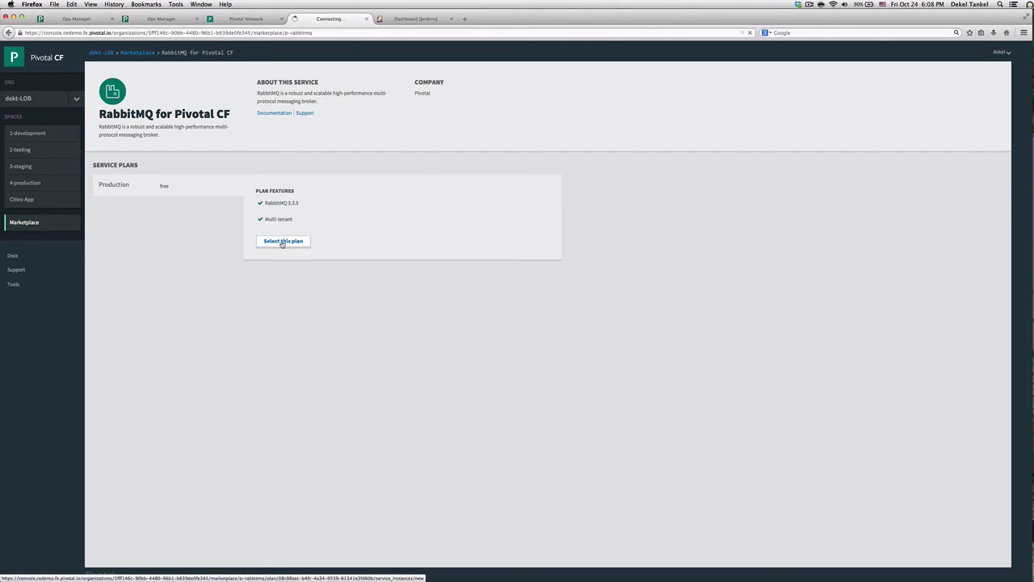
left_click(343, 209)
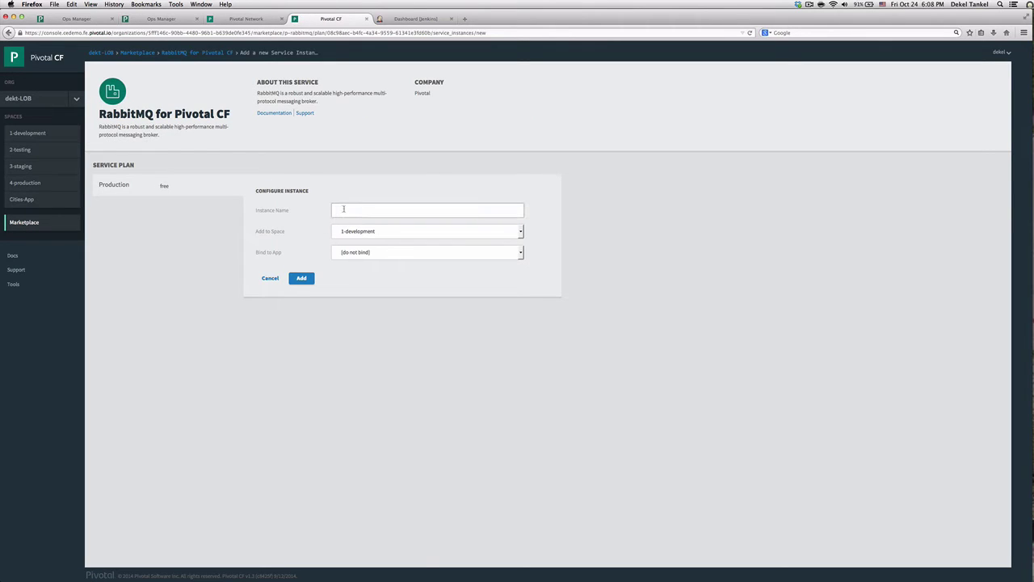
type("msg")
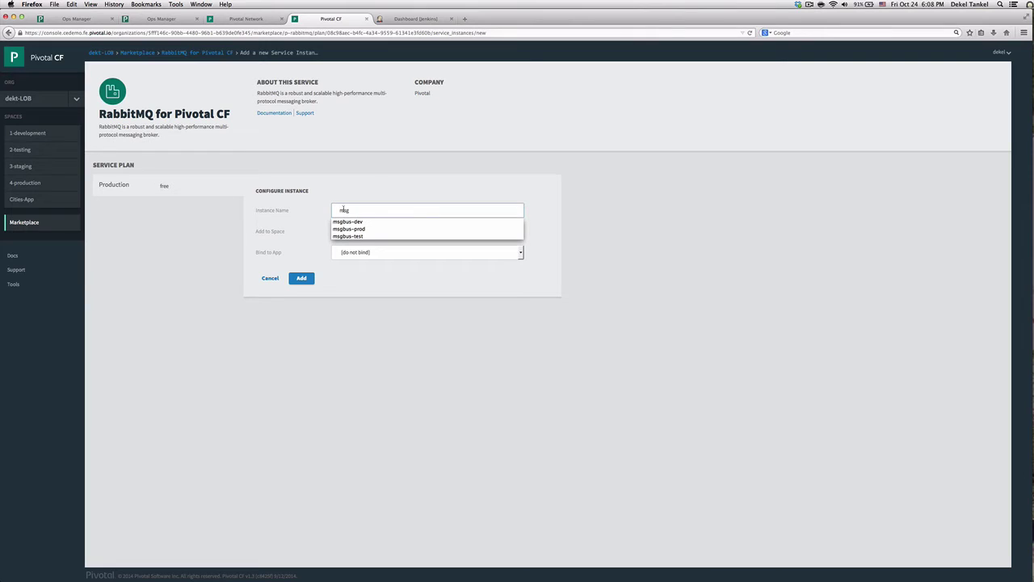
left_click(347, 222)
left_click(304, 278)
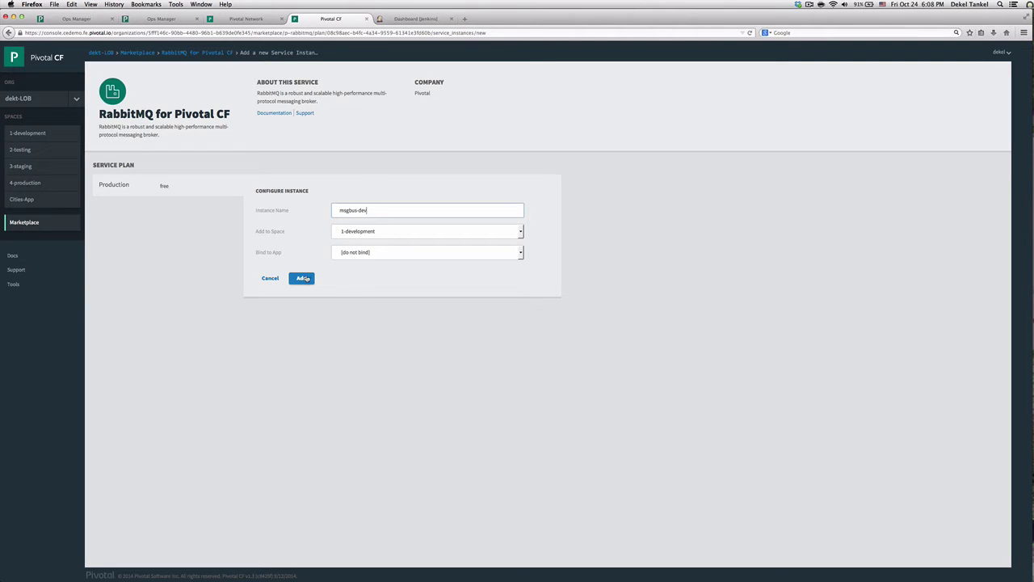
left_click(304, 278)
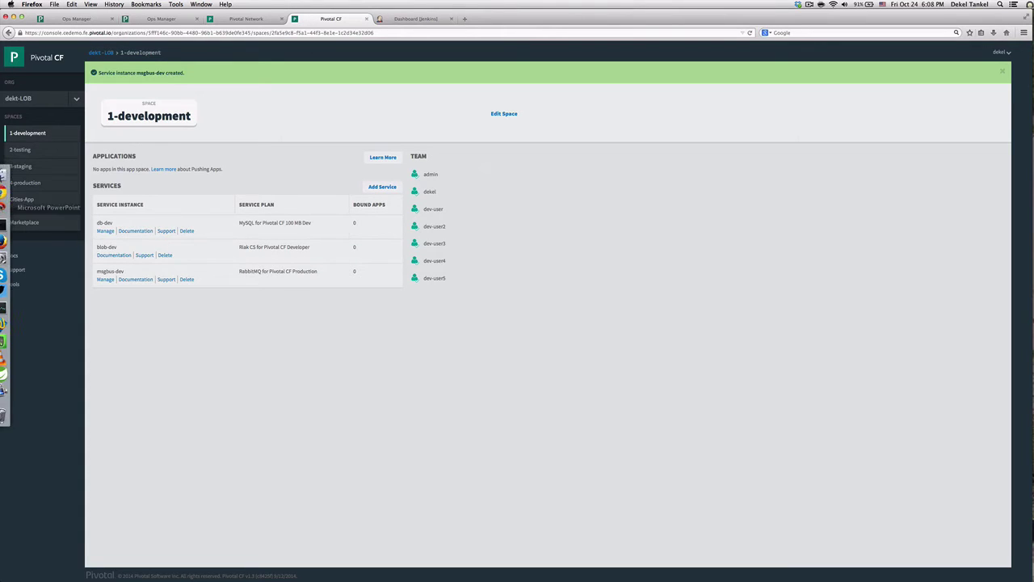
Switch to Terminal, check the current target with "cf target", and deploy the retail demo with "cf push".
left_click(3, 224)
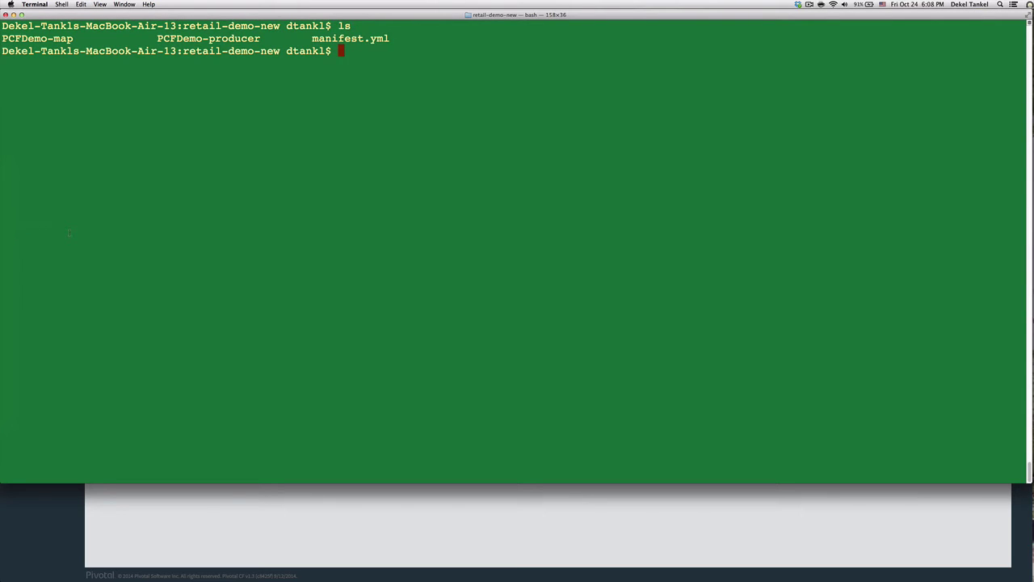
type("c")
type("f ")
type("tag\\")
key("BackSpace")
key("BackSpace")
type("rget")
key("Return")
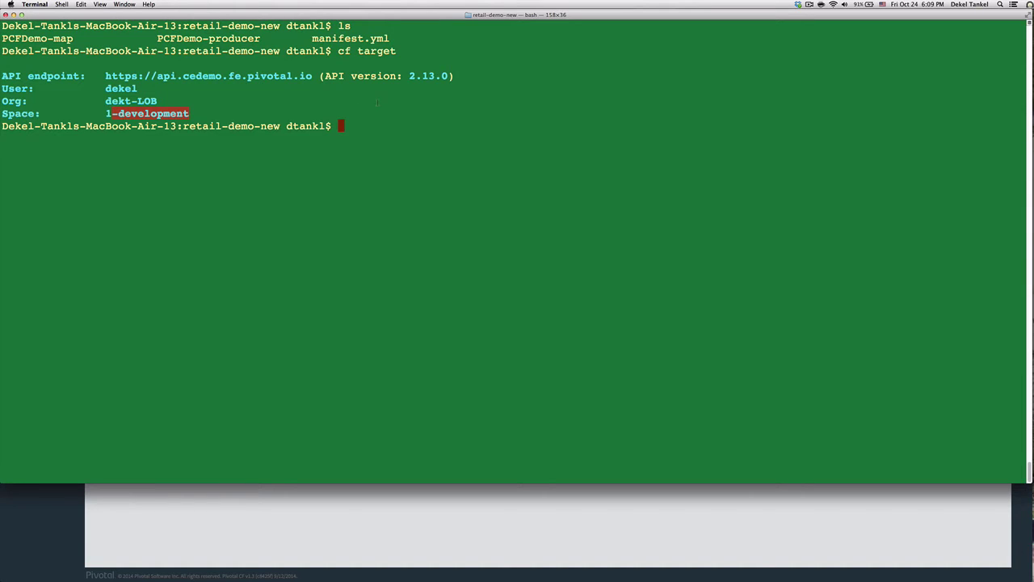
type("cf push")
key("Return")
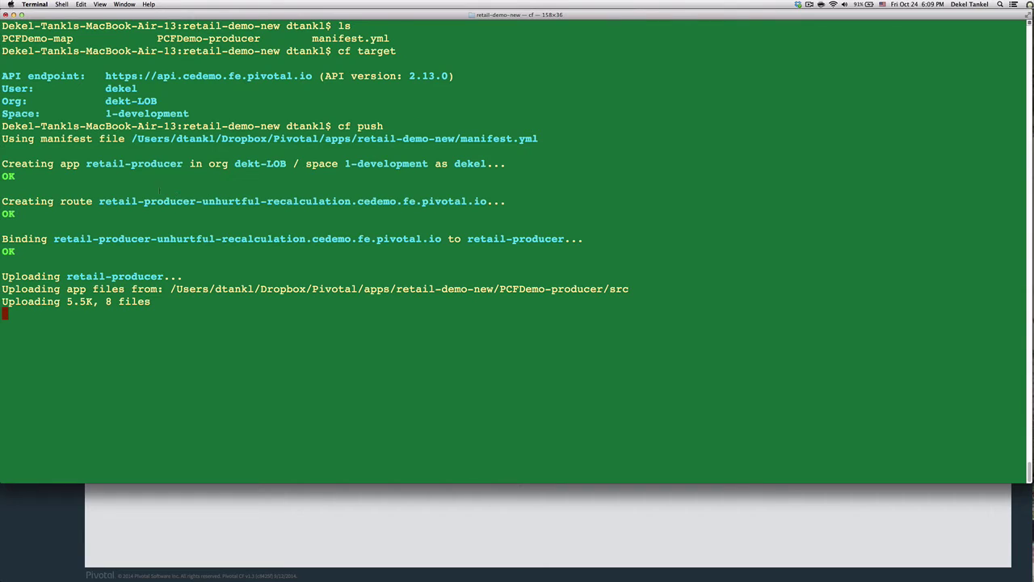
Switch to Firefox and reload the 1-development space to check the retail app deployment.
mouse_move(3, 153)
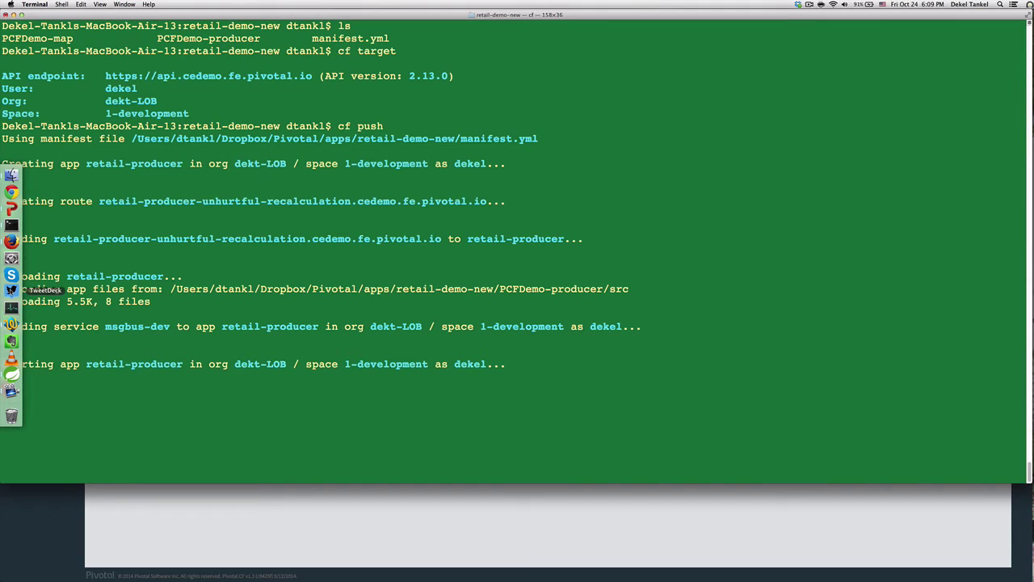
left_click(12, 240)
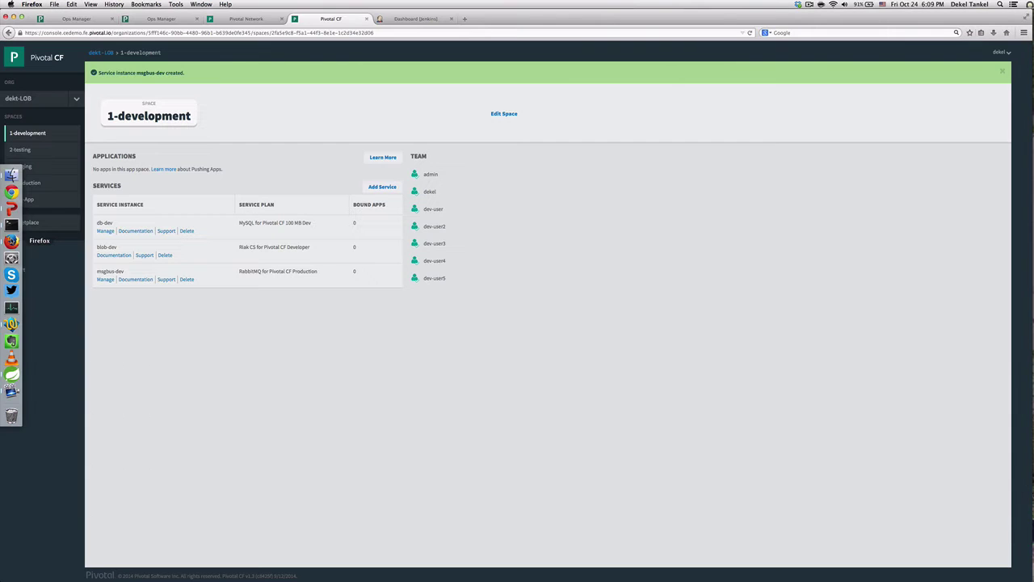
left_click(35, 136)
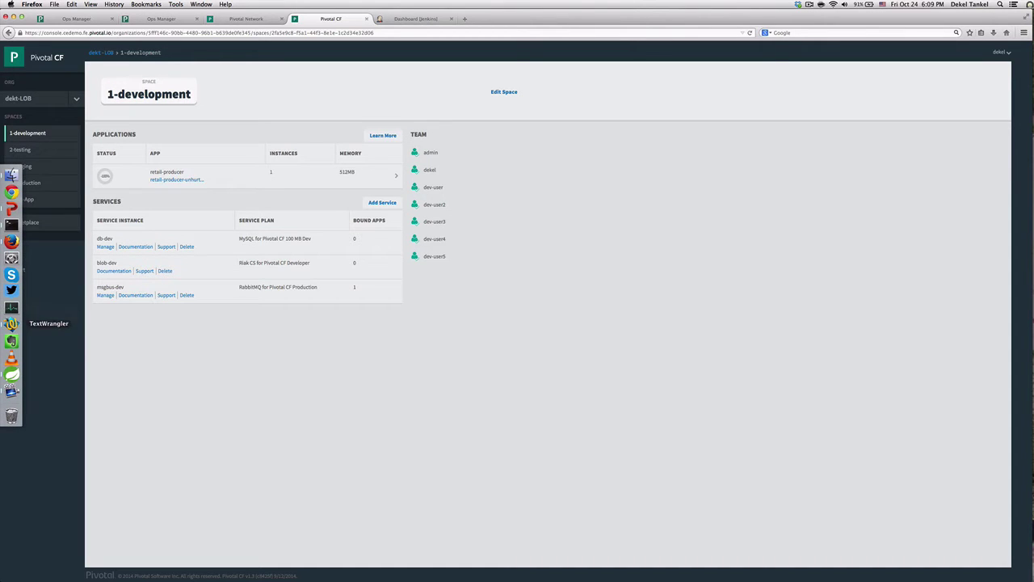
Switch to TextWrangler, examine the retail-producer, retail-UI and msgbus-dev service entries in manifest.yml, and return to Firefox.
left_click(11, 324)
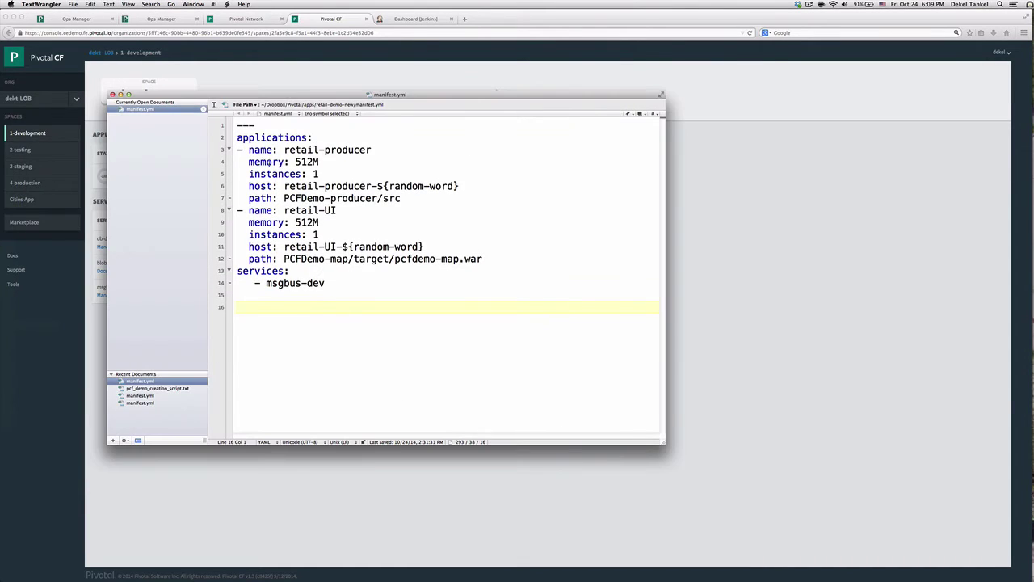
left_click_drag(237, 149, 402, 198)
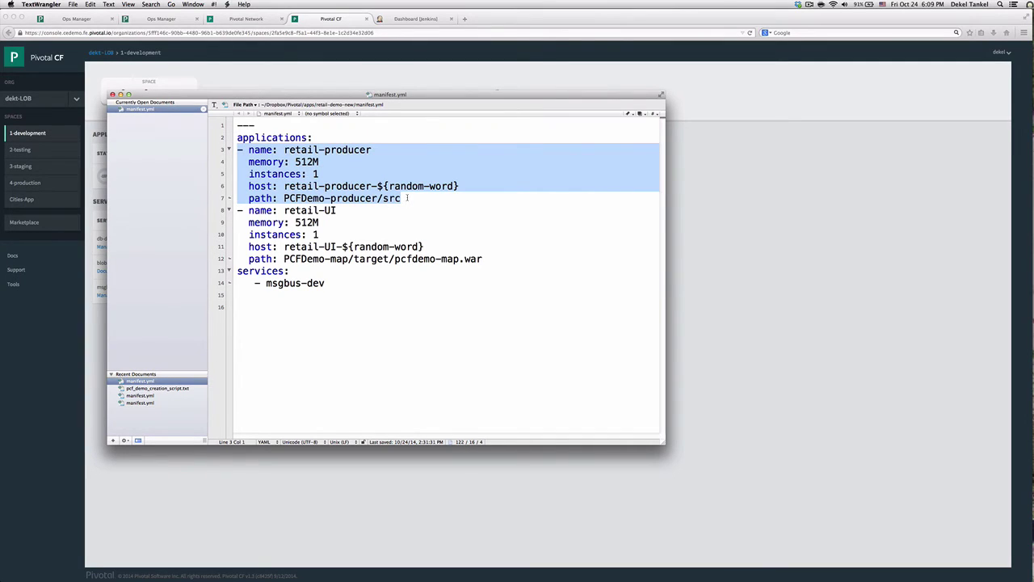
left_click(349, 172)
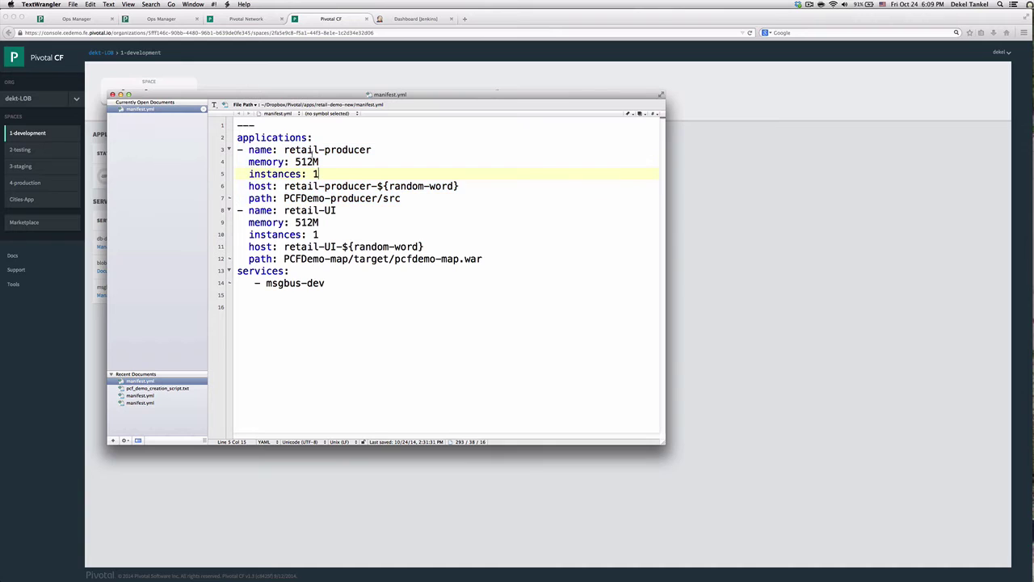
left_click_drag(283, 150, 410, 195)
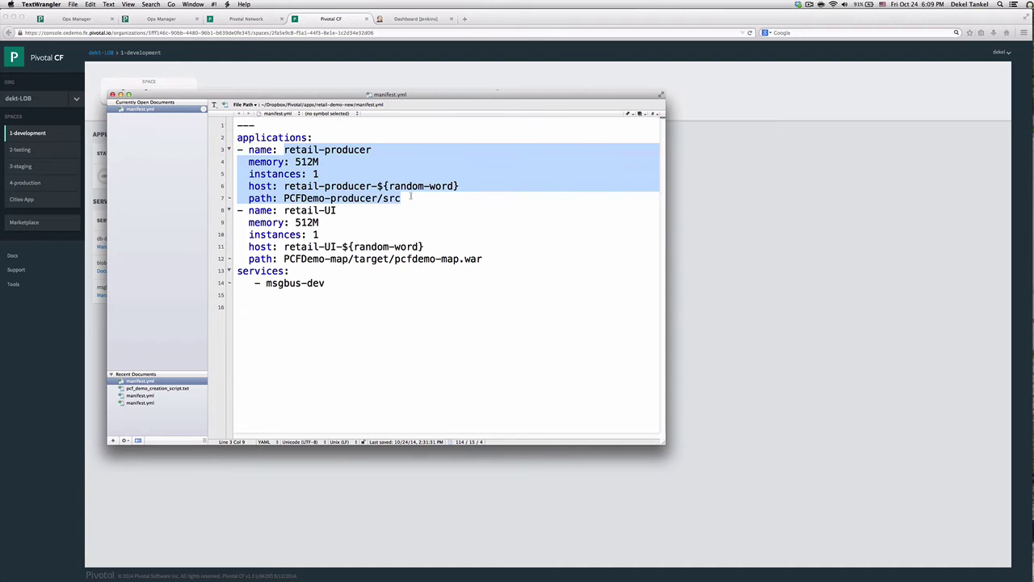
left_click_drag(238, 210, 489, 258)
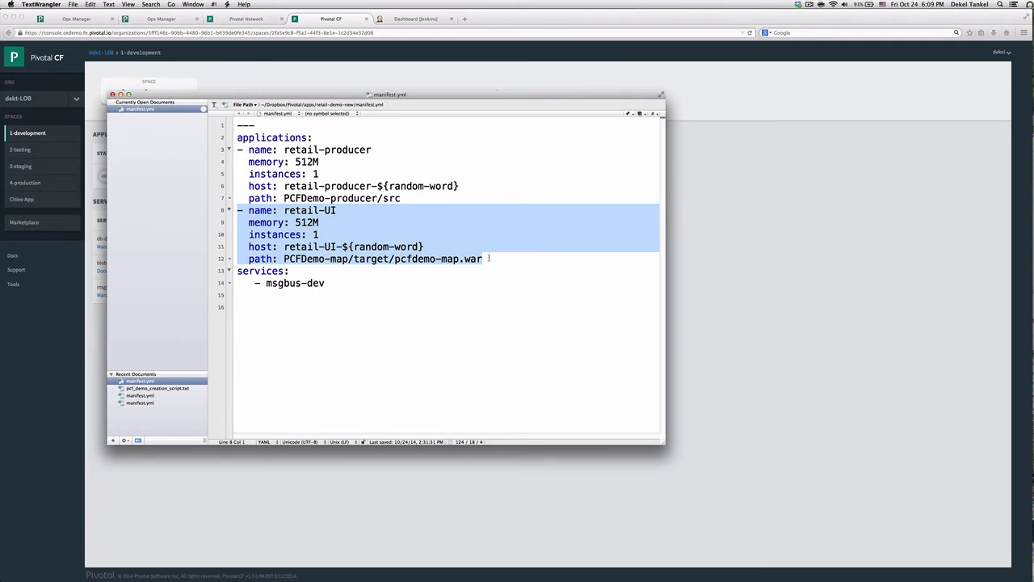
left_click(475, 291)
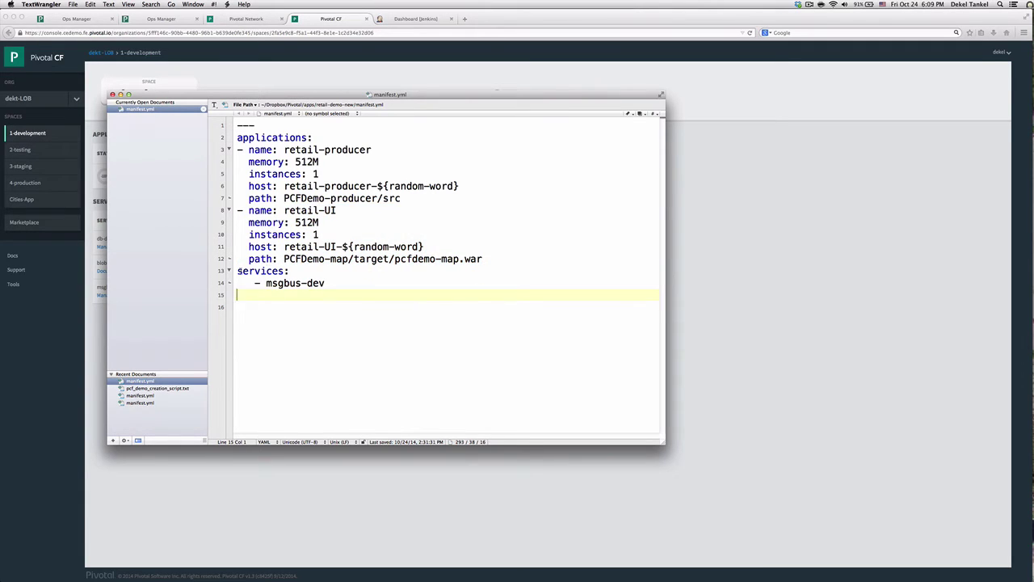
left_click_drag(237, 270, 325, 285)
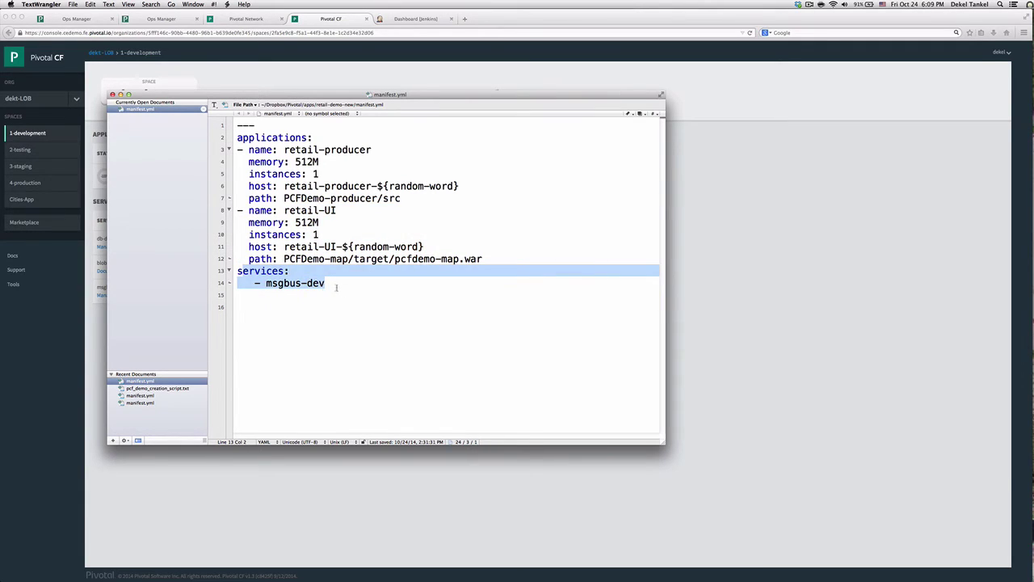
left_click(357, 304)
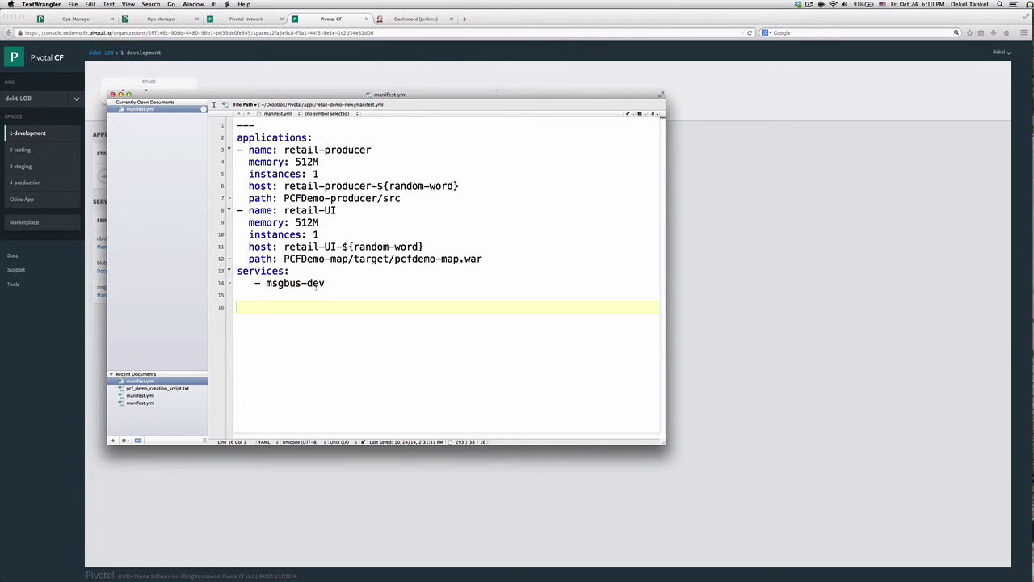
left_click_drag(325, 283, 265, 283)
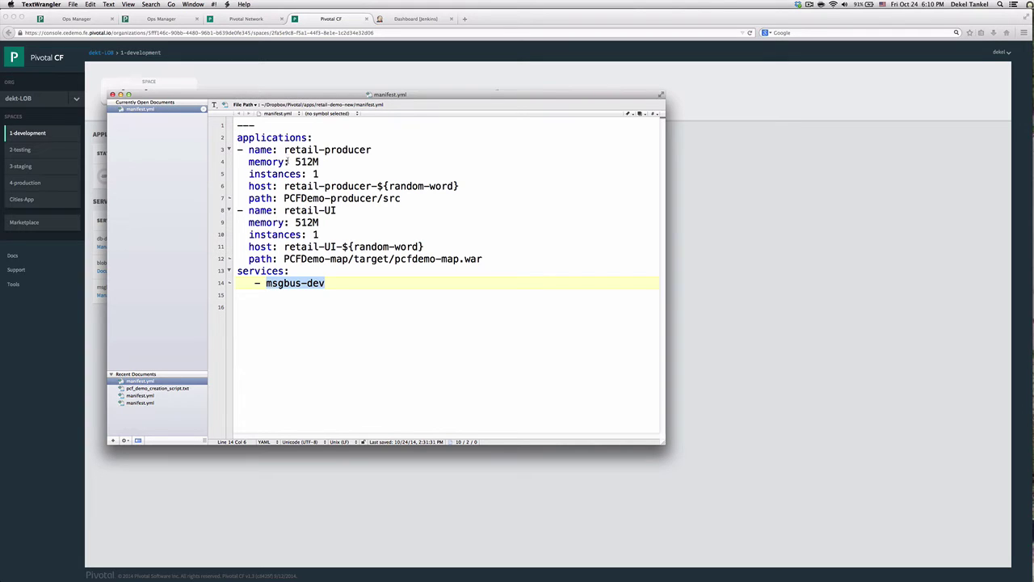
left_click(103, 387)
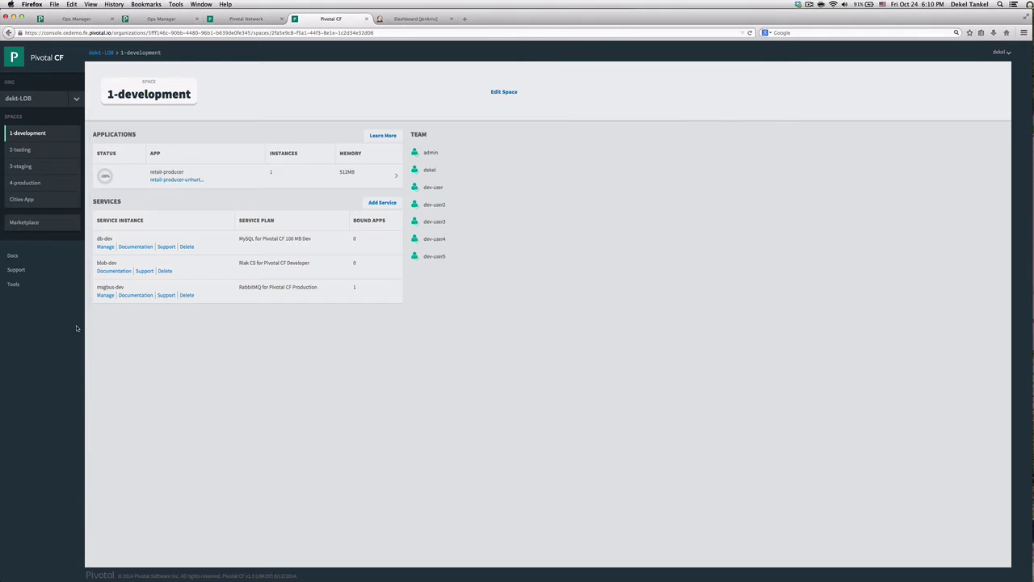
Switch to Terminal and review the "cf push" output for retail-producer and retail-UI.
left_click(11, 224)
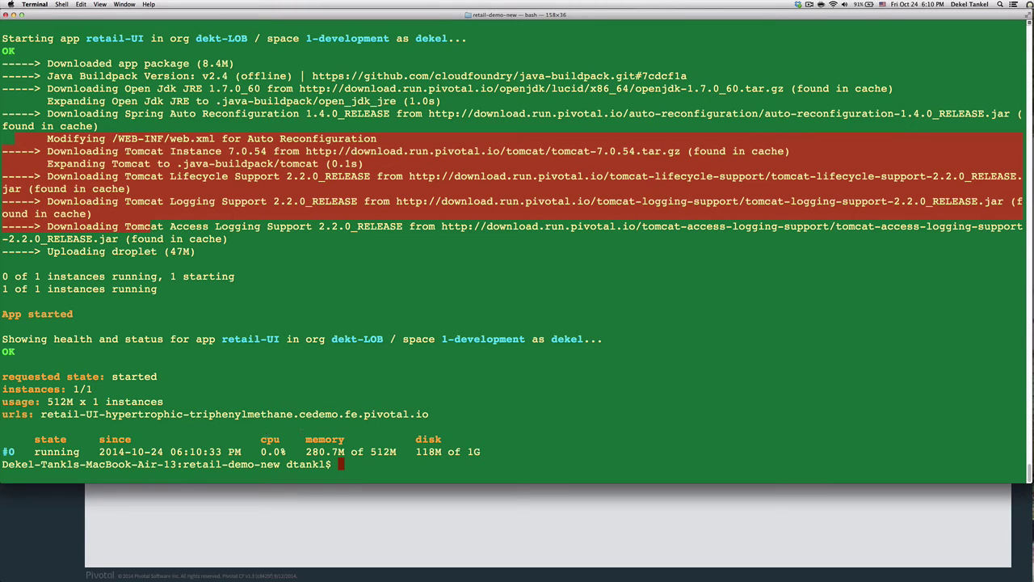
scroll(512, 246, "up", 2)
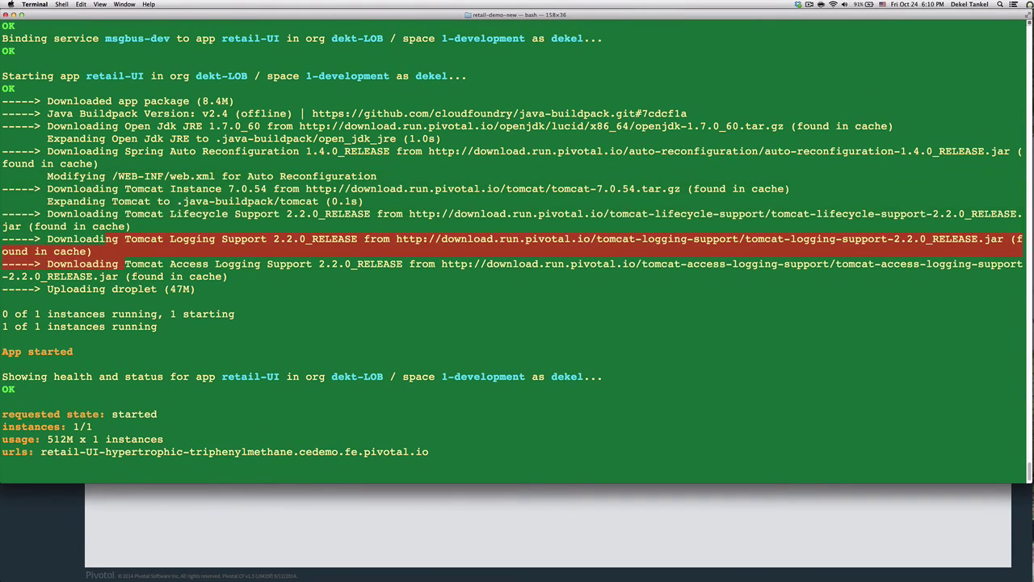
scroll(512, 246, "up", 12)
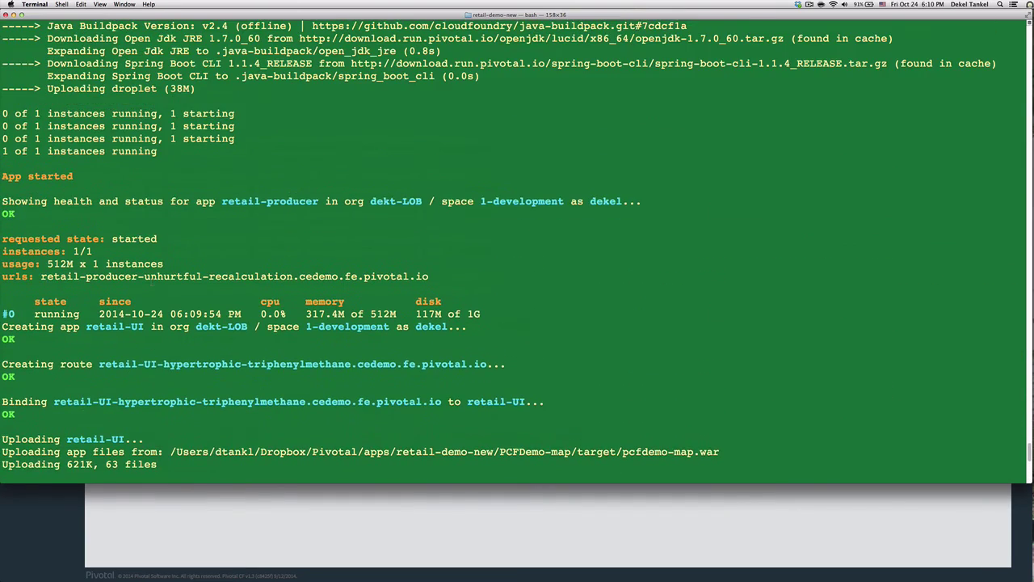
scroll(513, 247, "up", 5)
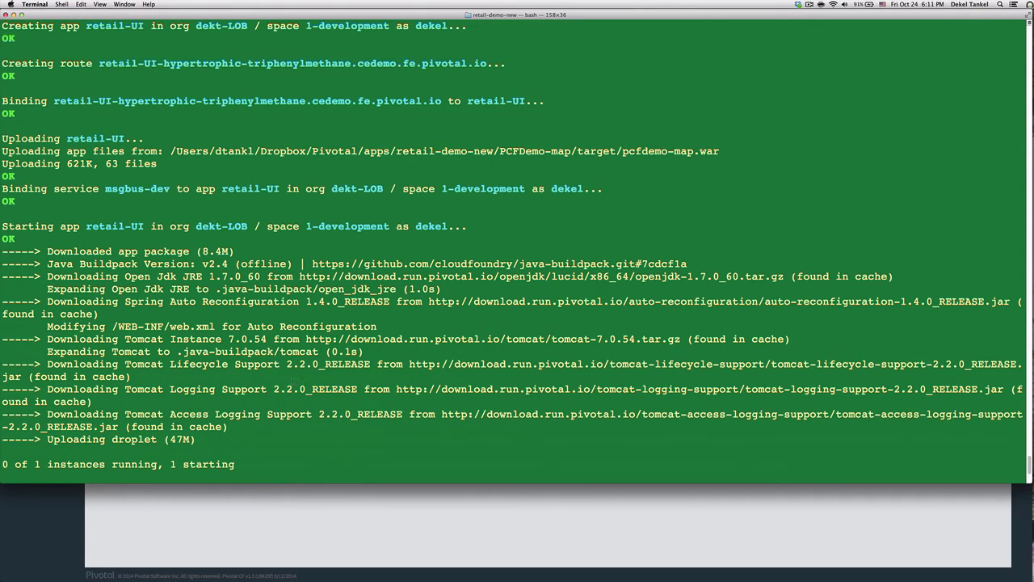
Switch to Firefox, open the retail-UI app's URL, display the orders US heat map, and view California's orders before returning to the full map.
key("super+Tab")
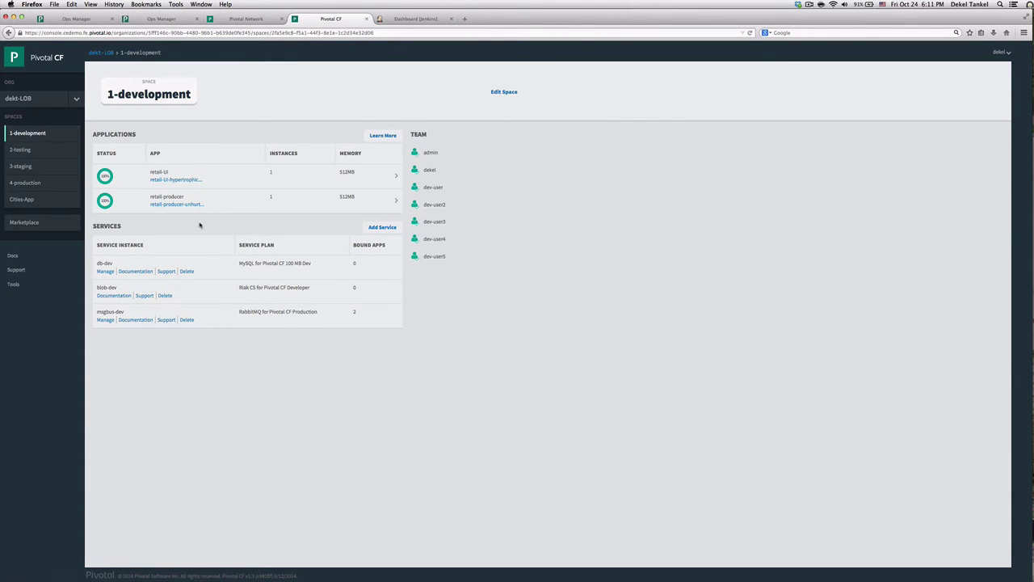
left_click(186, 180)
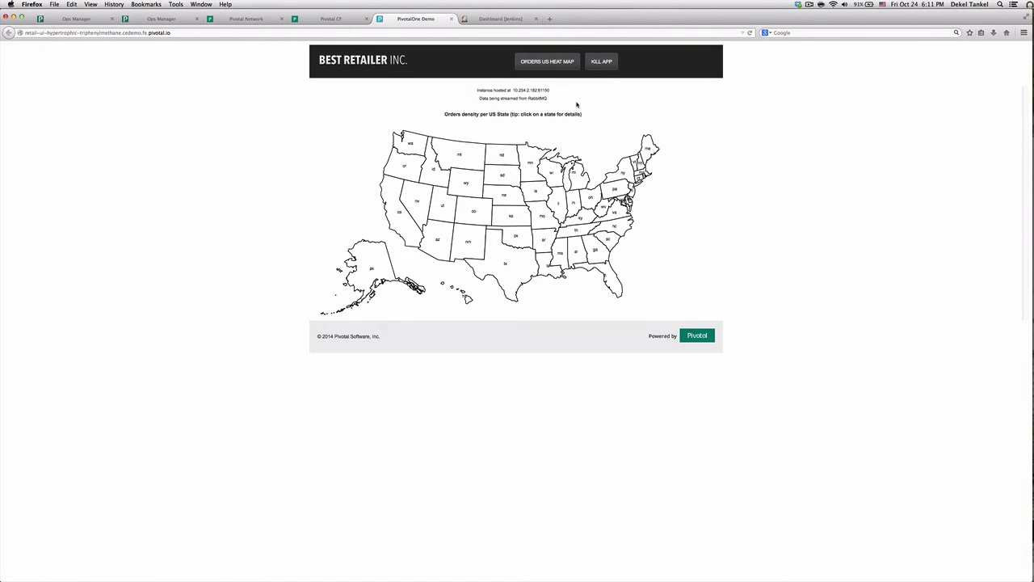
left_click(539, 65)
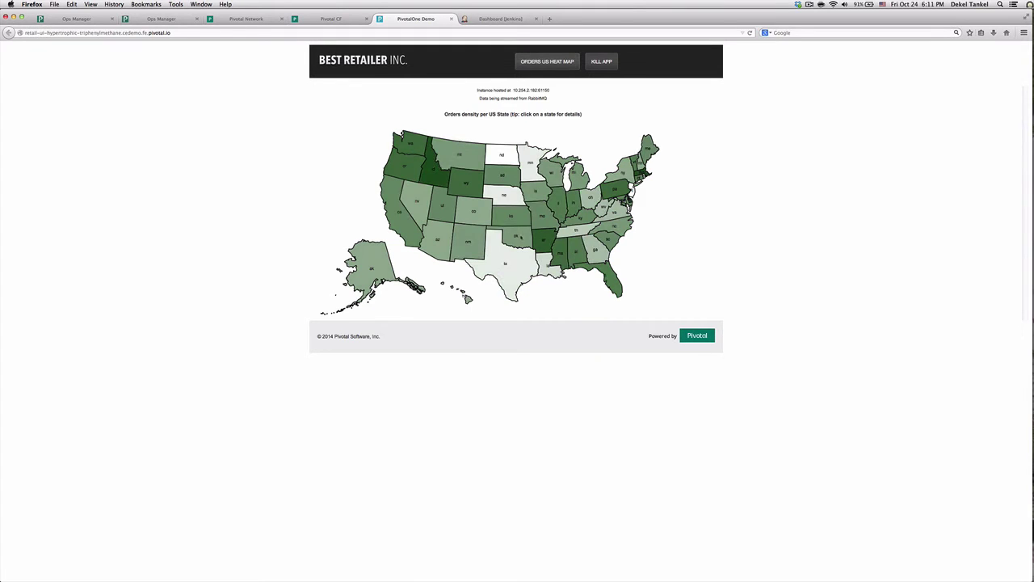
left_click(397, 219)
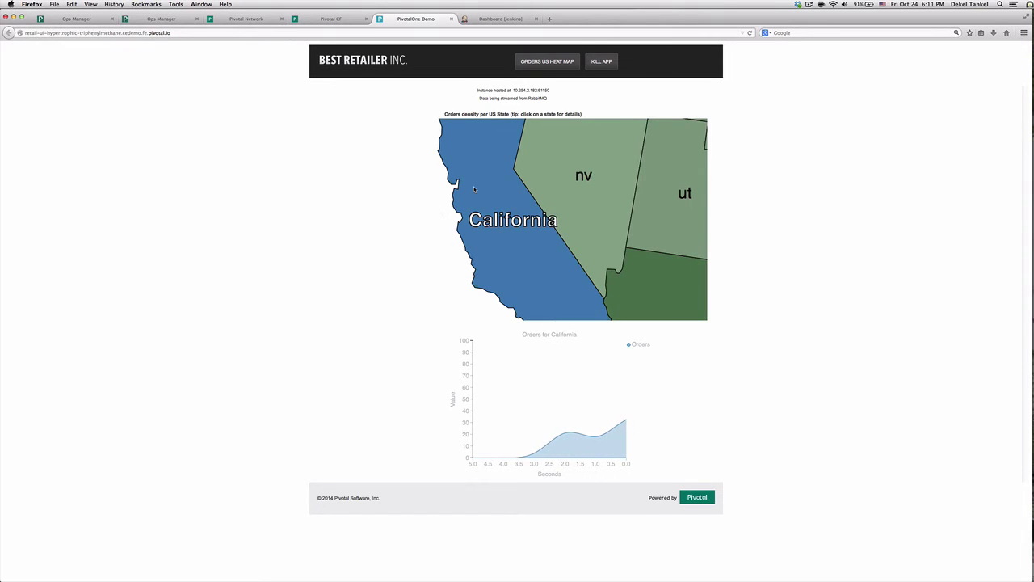
left_click(437, 216)
Examine the host name and cedemo.fe.pivotal.io domain in the retail app's URL and compare them with the Ops Manager address.
left_click(64, 32)
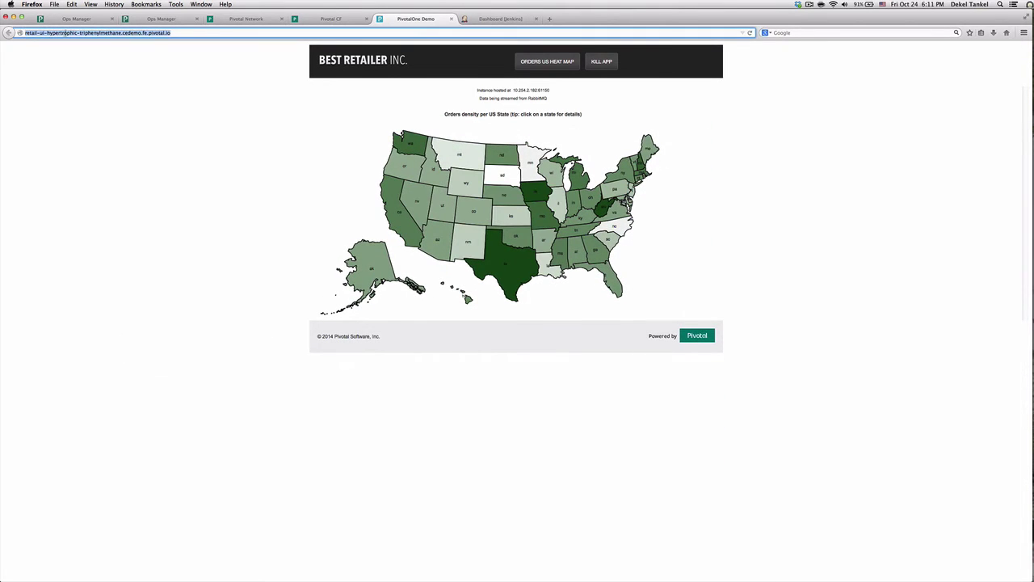
left_click(31, 33)
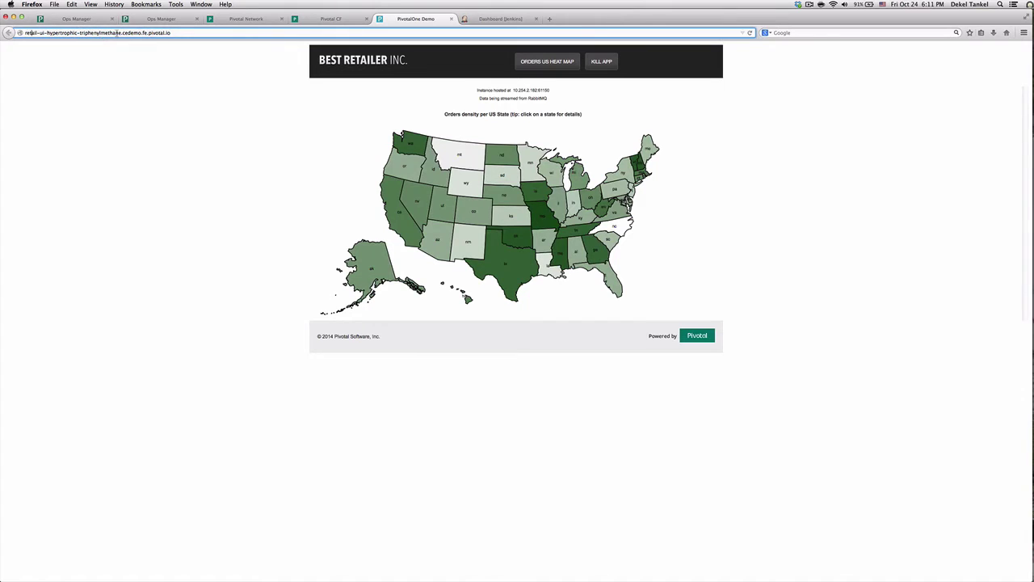
mouse_move(121, 32)
left_mouse_down()
mouse_move(32, 33)
mouse_move(180, 32)
left_mouse_up()
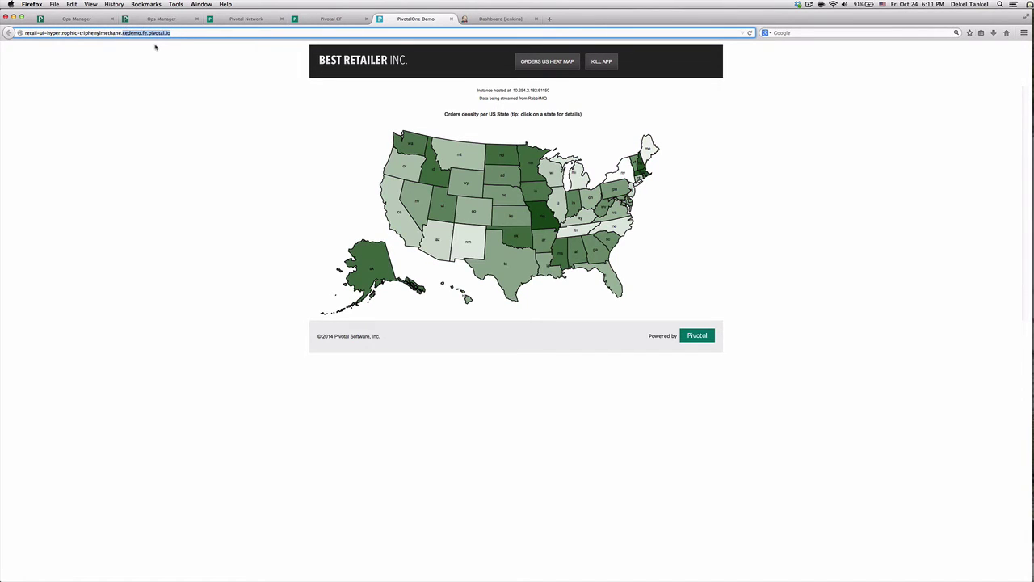
left_click(148, 20)
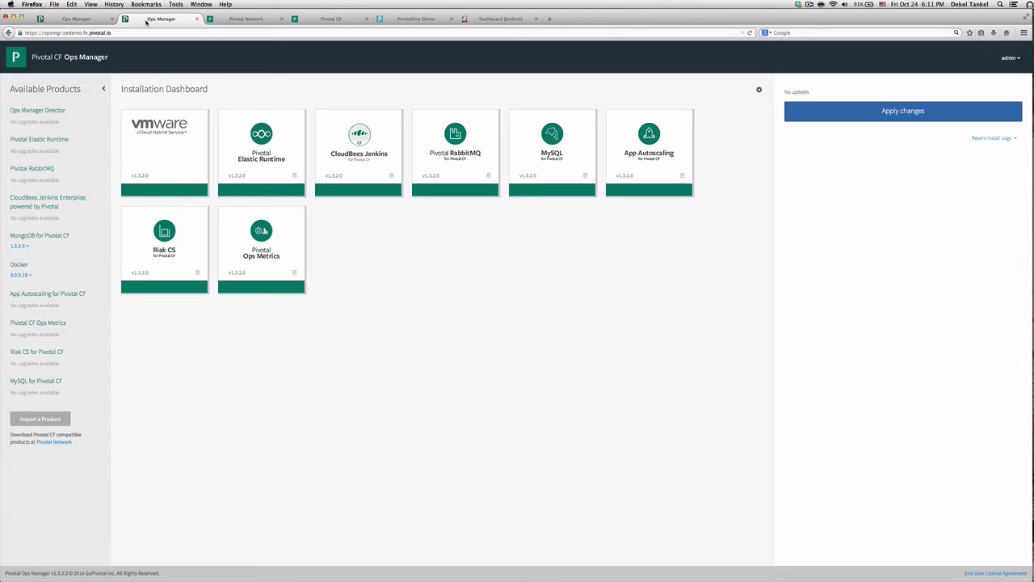
Return to the Pivotal CF console and review the services and team of the 2-testing space, glancing at the Jenkins dashboard.
left_click(324, 19)
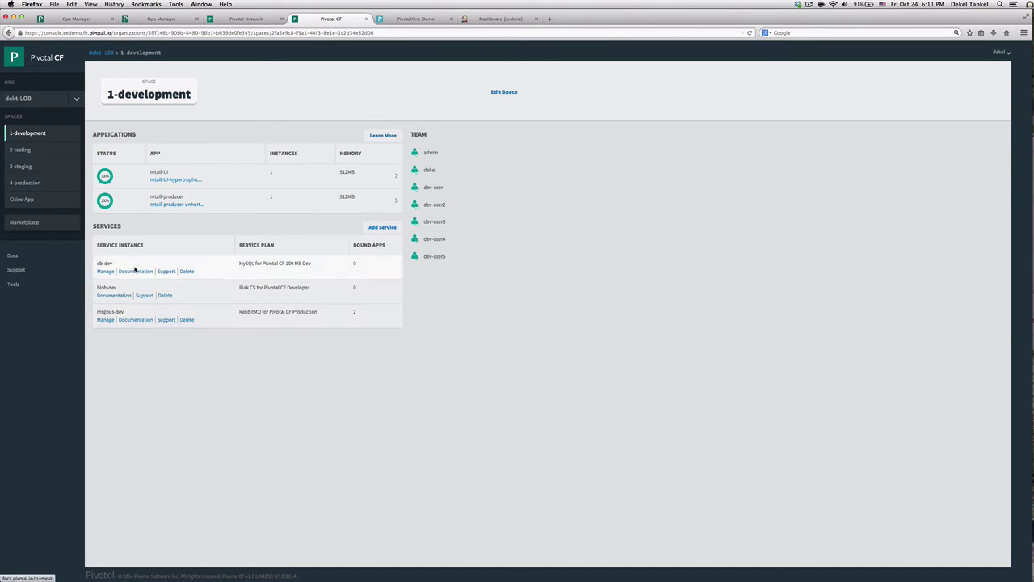
left_click(28, 151)
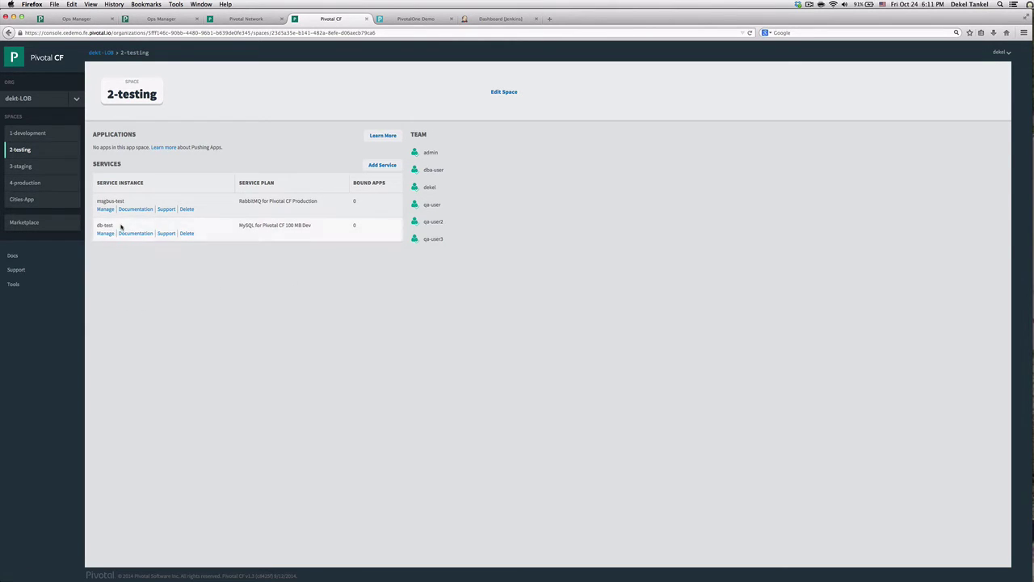
left_click(483, 20)
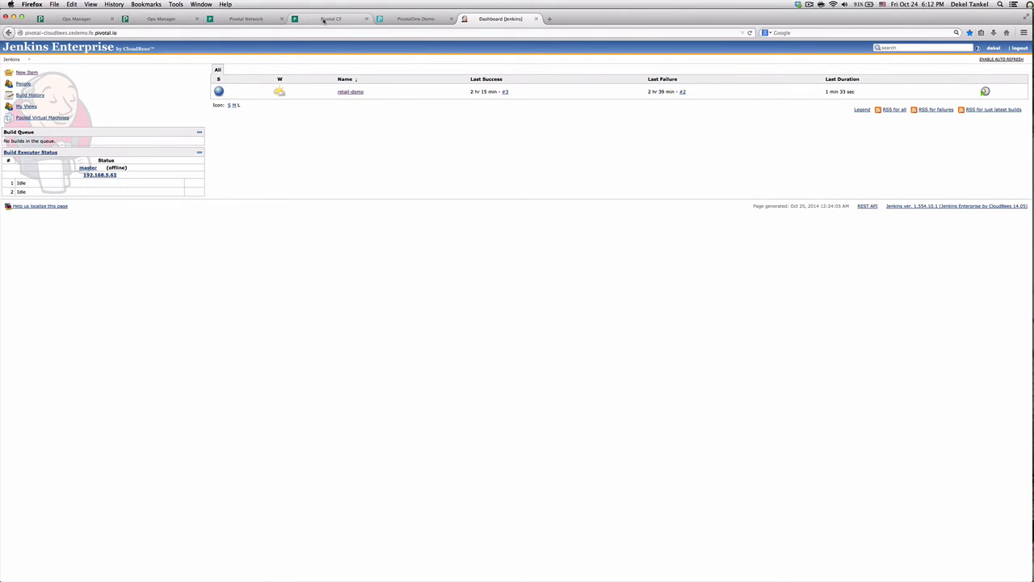
left_click(324, 20)
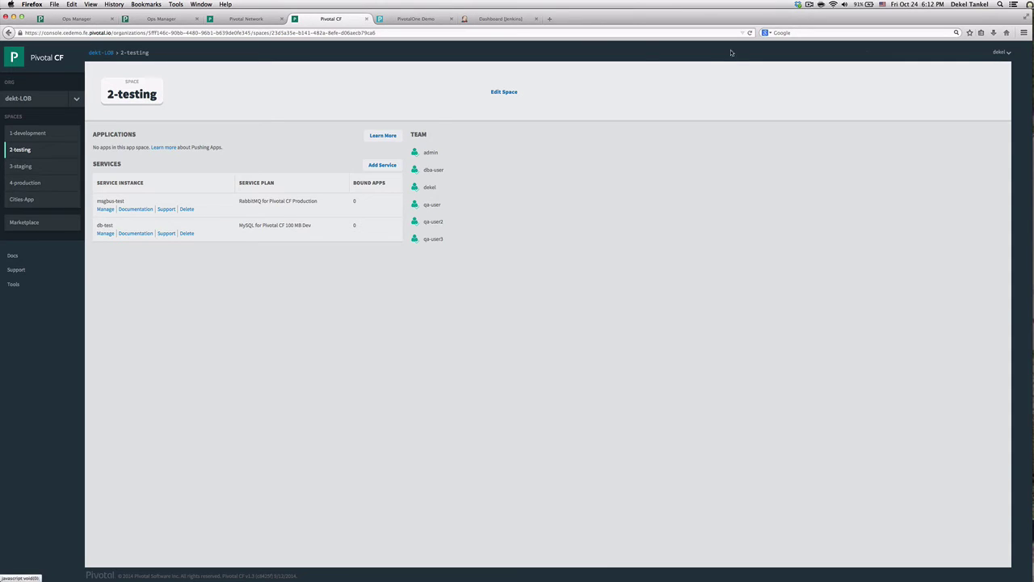
Show the Jenkins dashboard and examine the cedemo.fe.pivotal.io domain in its address.
left_click(513, 21)
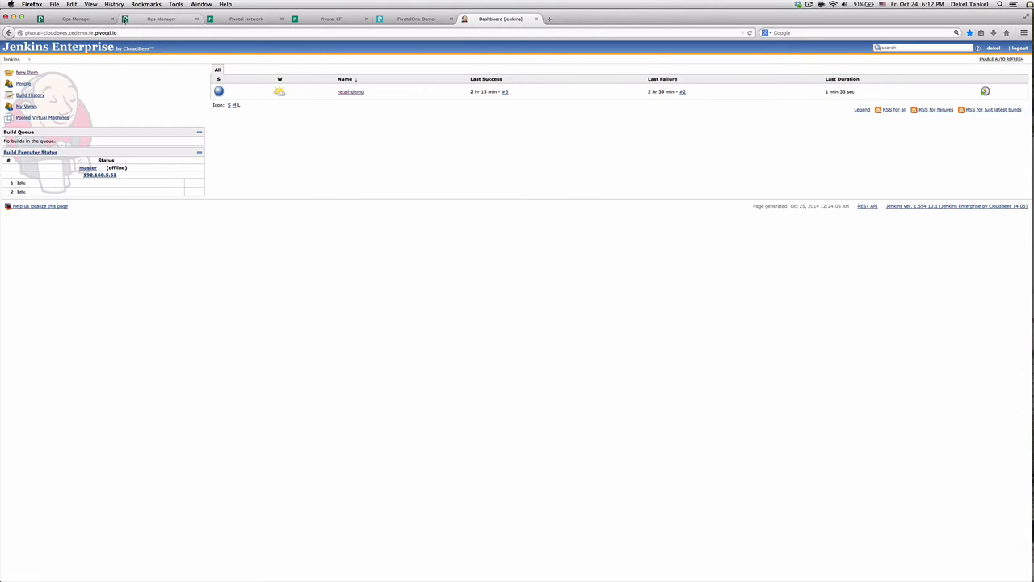
left_click(67, 33)
left_click(67, 32)
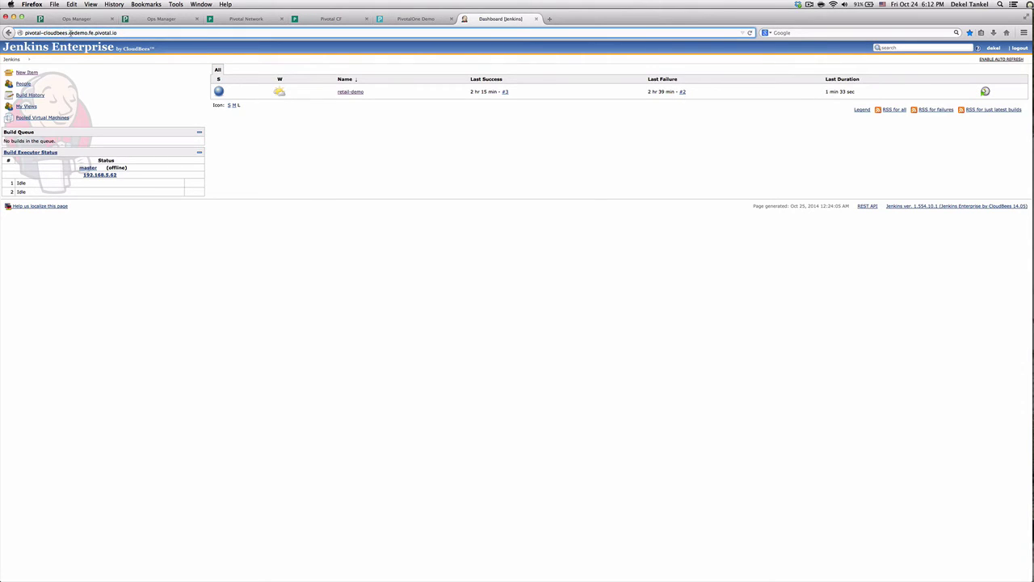
left_click_drag(70, 32, 126, 34)
left_click(408, 174)
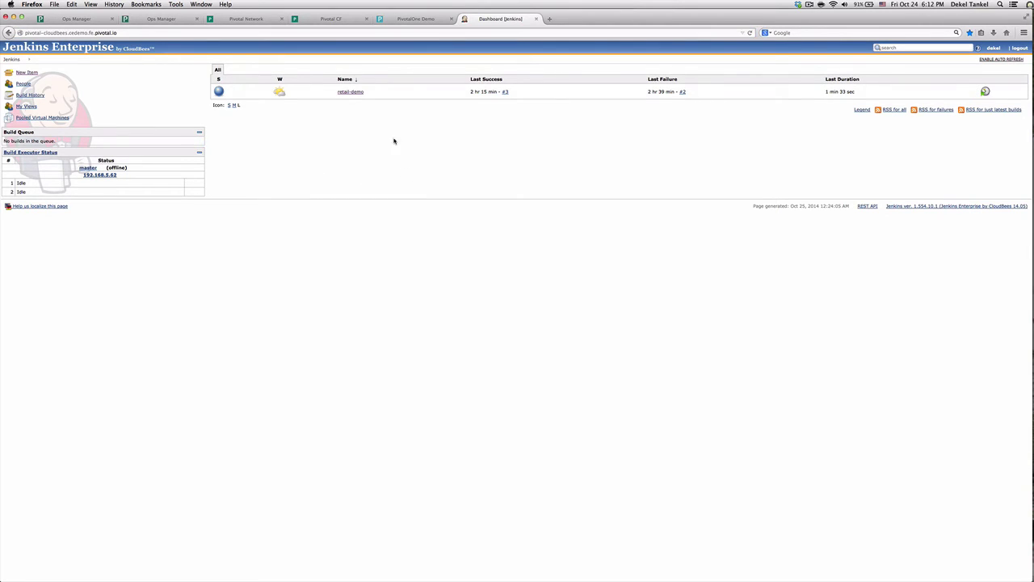
Open the retail-demo job in Jenkins and sign in with the account's user name and password.
left_click(355, 92)
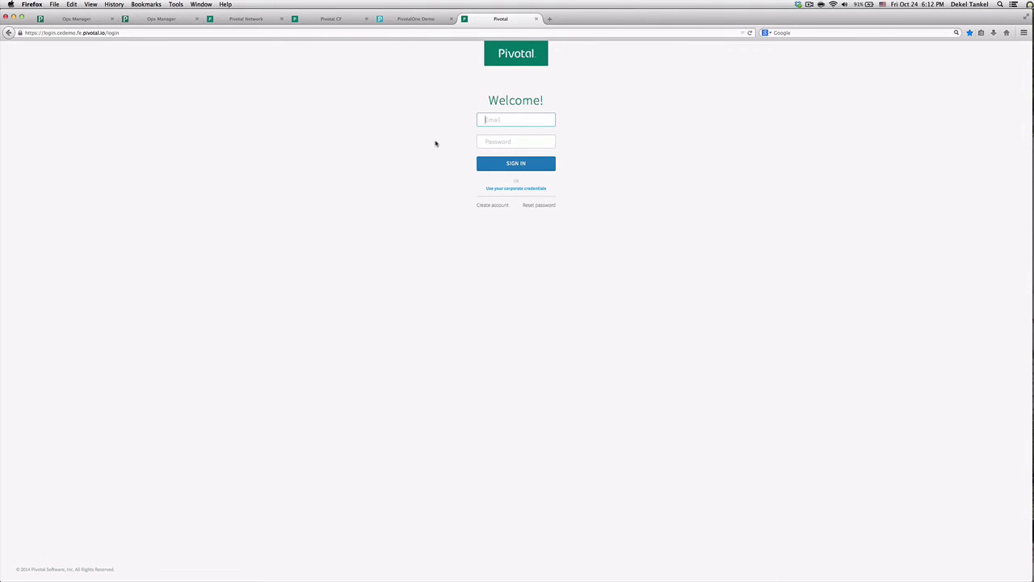
type("dekel")
key("Tab")
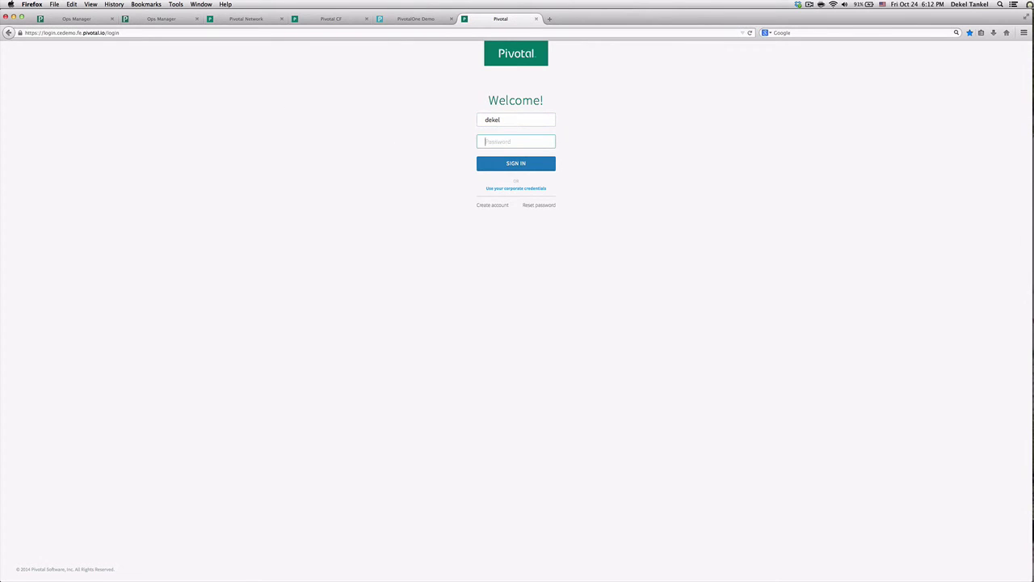
type("********")
left_click(504, 169)
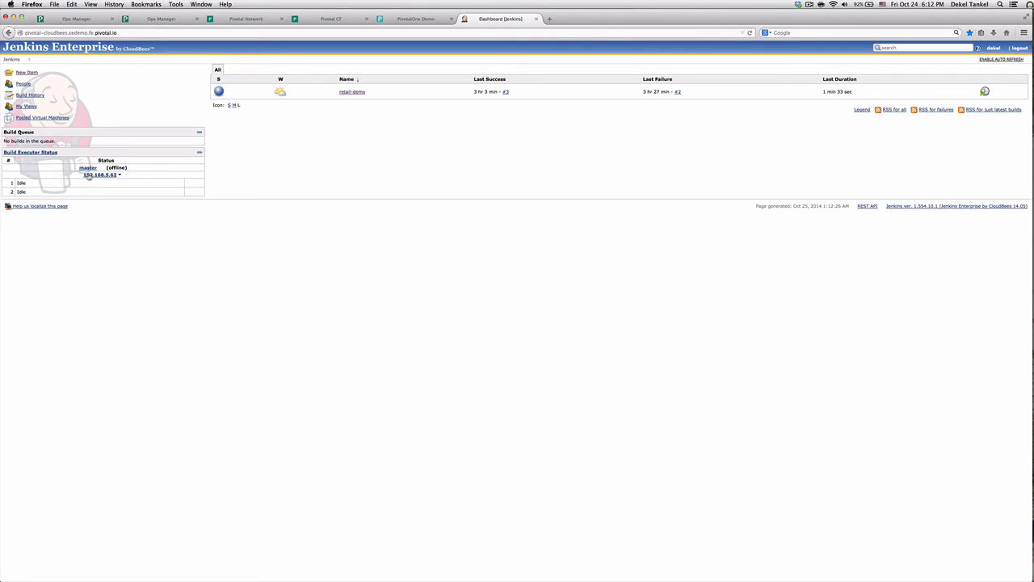
Open the retail-demo job's configuration and examine its Git repository URL and the micro-services branch specifier.
mouse_move(295, 90)
left_click(347, 92)
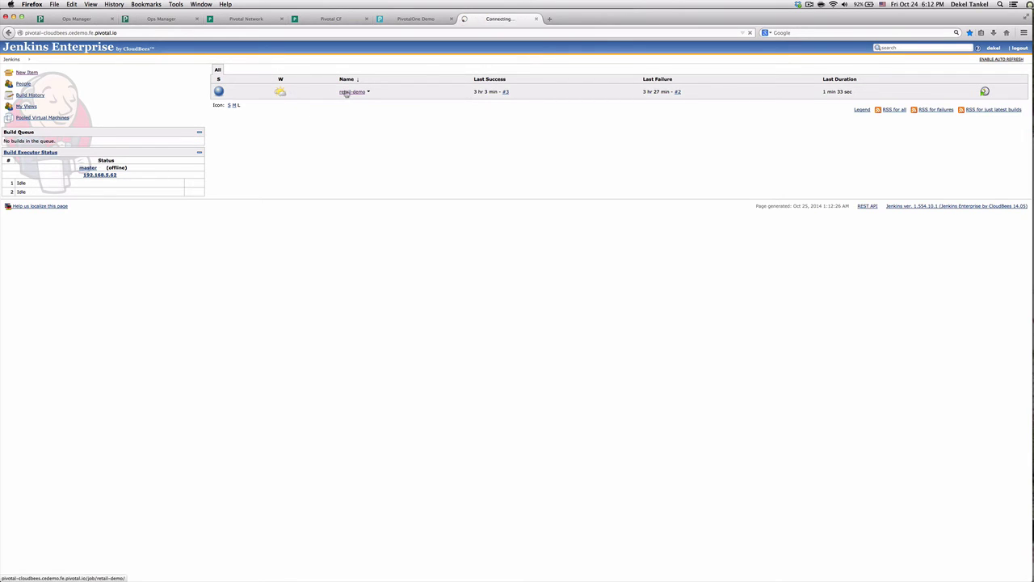
left_click(33, 142)
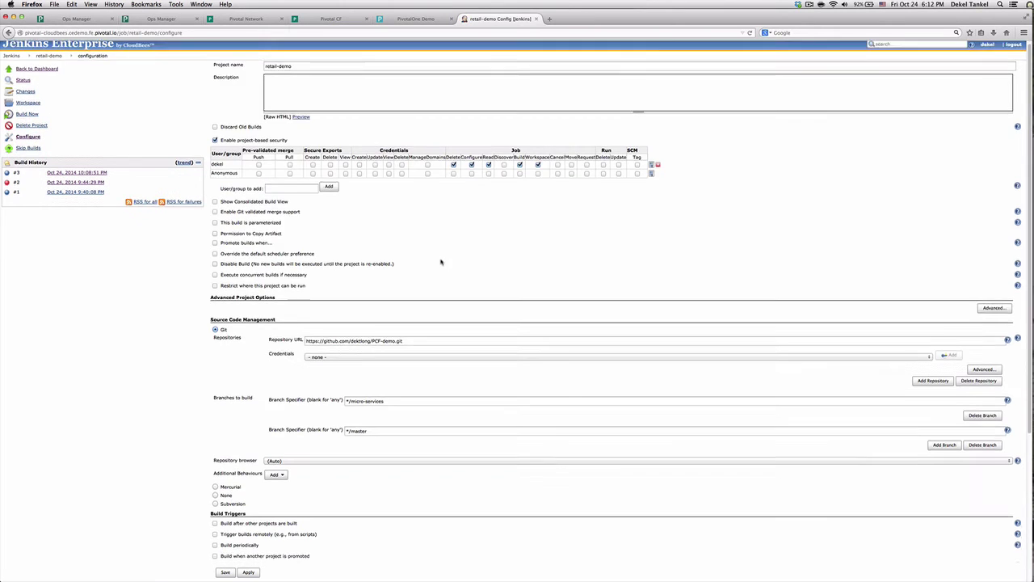
scroll(425, 250, "down", 3)
left_click_drag(403, 241, 305, 241)
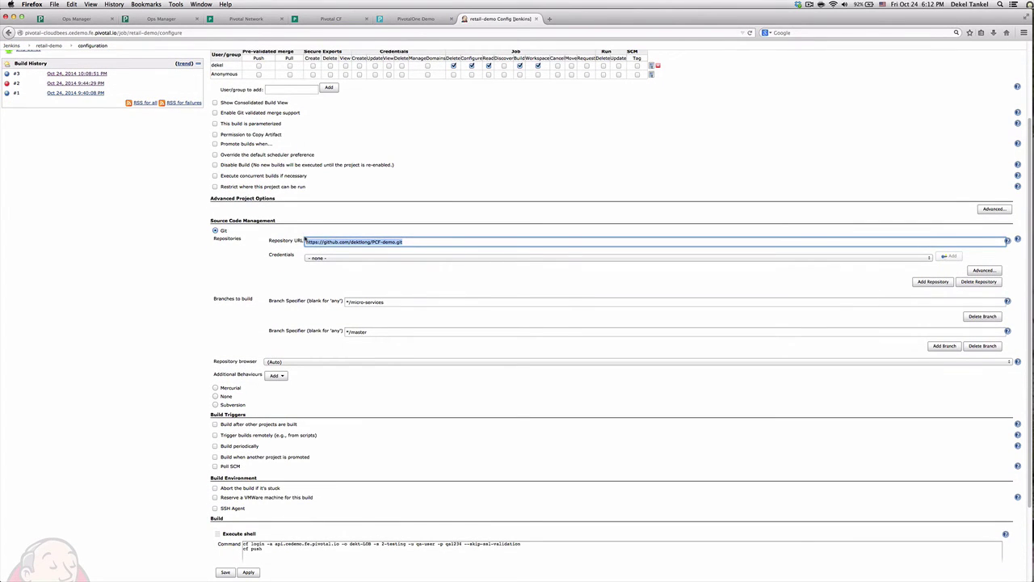
left_click(396, 302)
left_click_drag(396, 302, 330, 301)
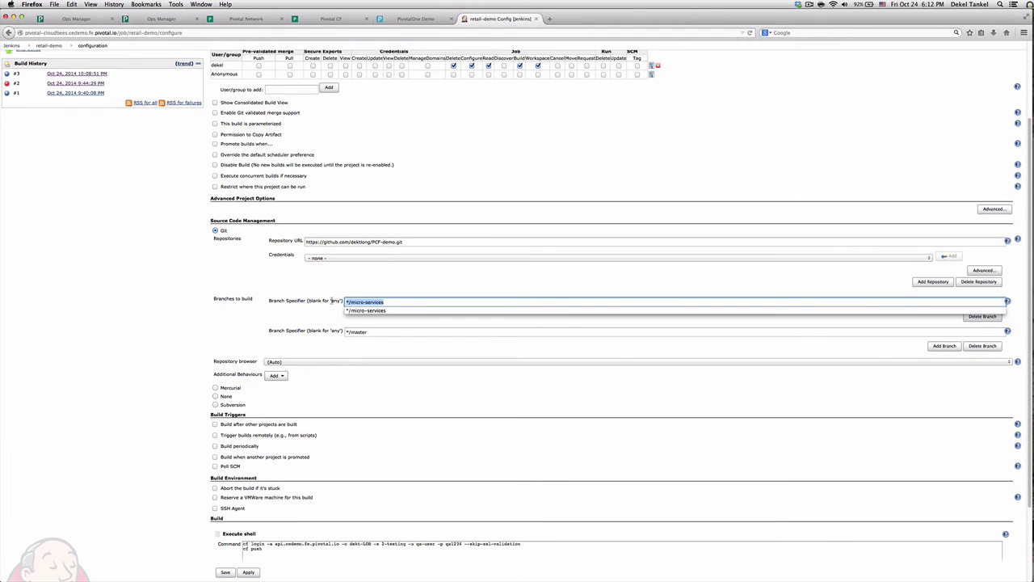
left_click_drag(408, 241, 305, 241)
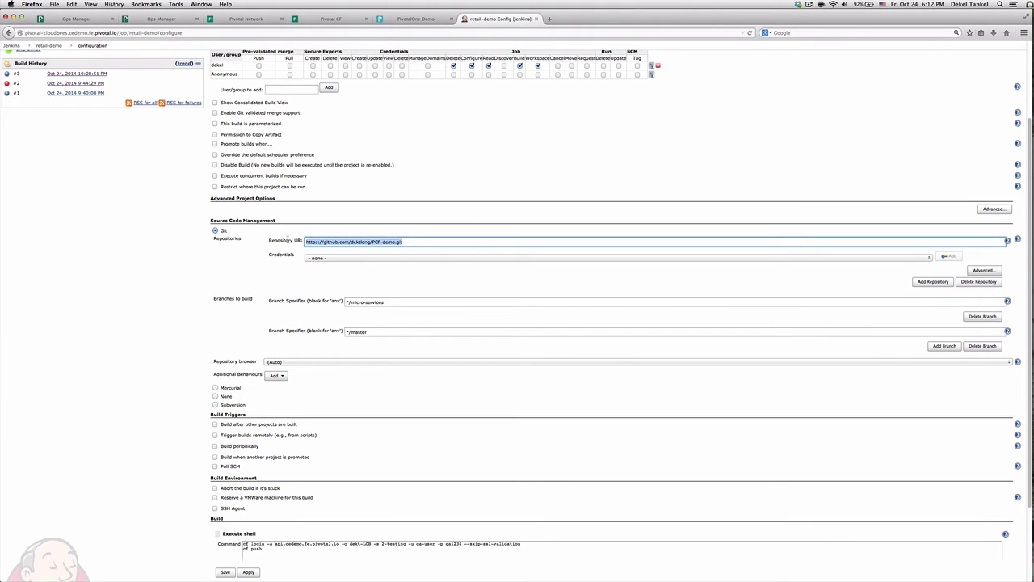
Examine the cf login and cf push commands in the job's Execute shell build step.
scroll(294, 262, "down", 3)
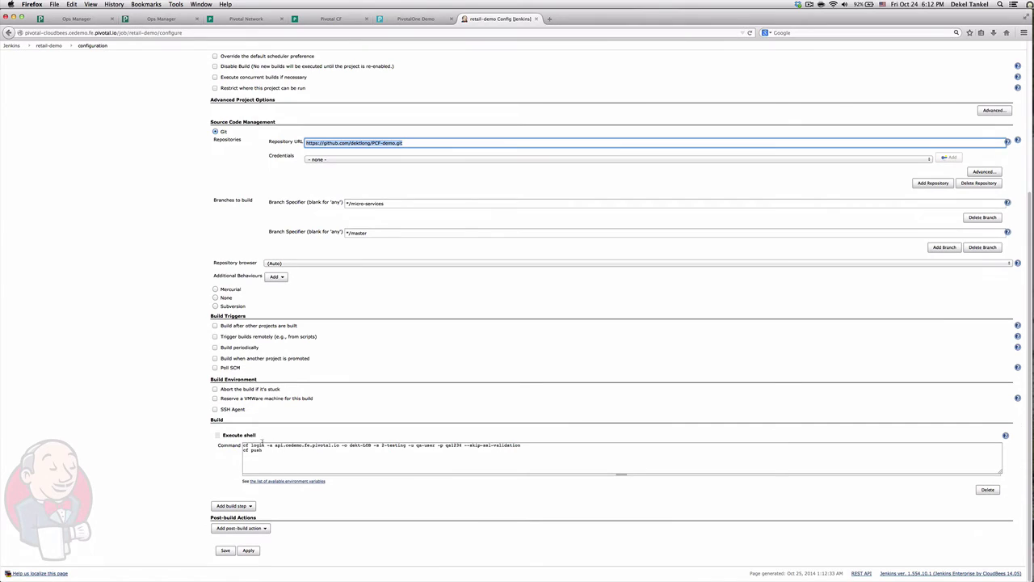
left_click(245, 451)
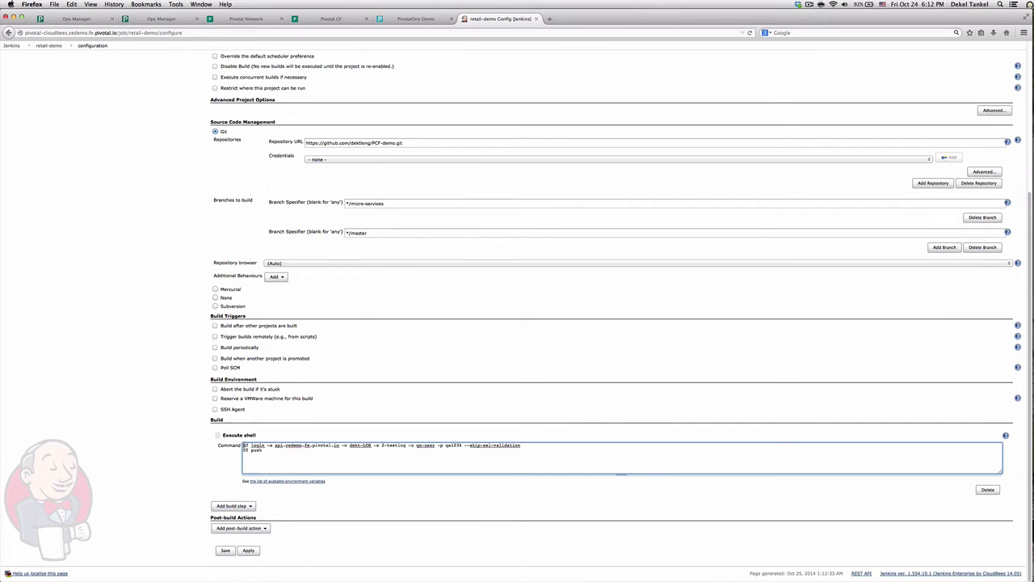
left_click_drag(243, 445, 264, 450)
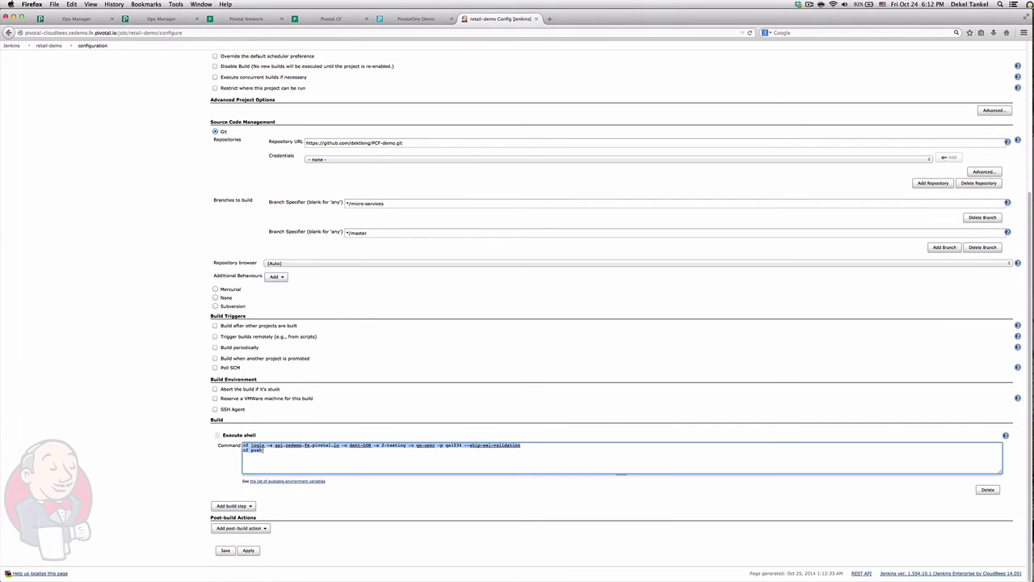
left_click(266, 482)
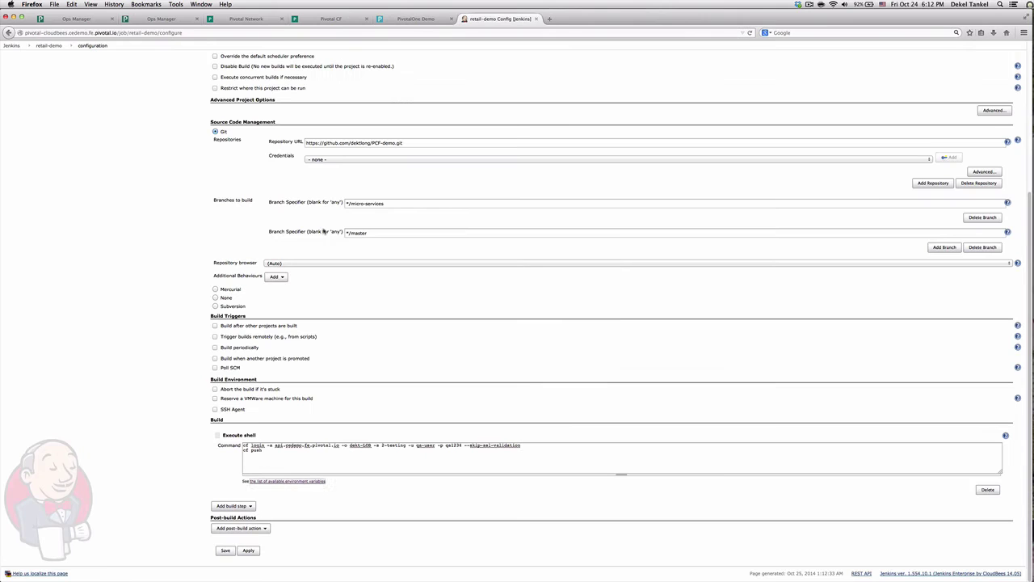
Compare the space and user in the job's cf login command with the 2-testing space and its team in the Pivotal CF console.
left_click(580, 347)
left_click_drag(270, 449, 409, 445)
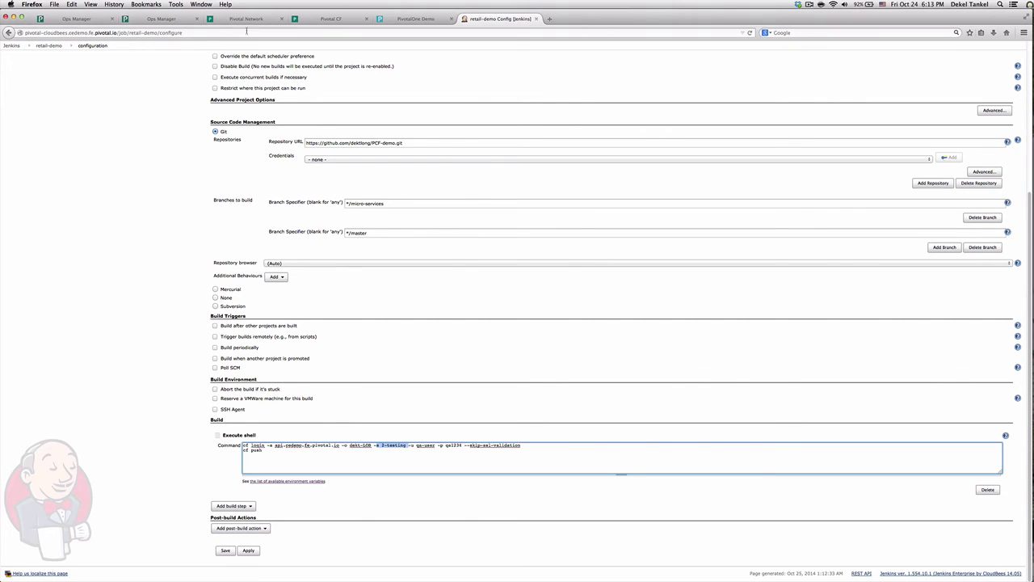
left_click(324, 19)
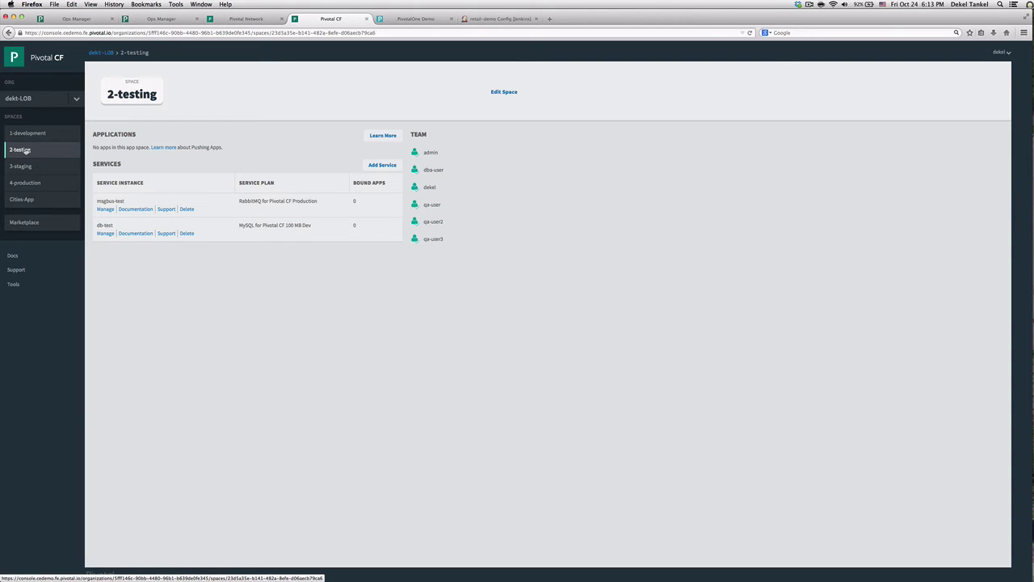
left_click(476, 20)
left_click(449, 444)
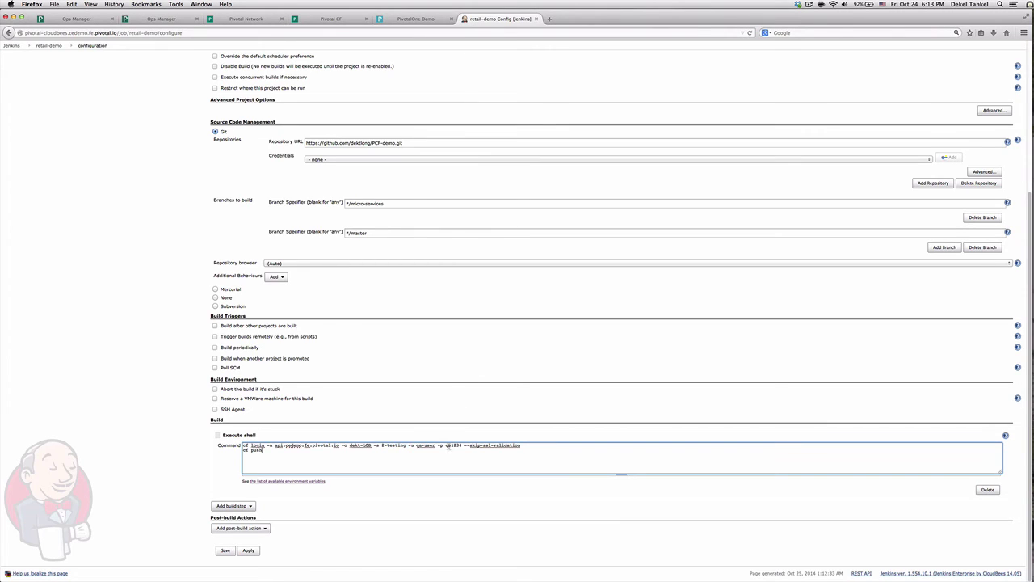
left_click_drag(409, 445, 458, 448)
left_click(330, 18)
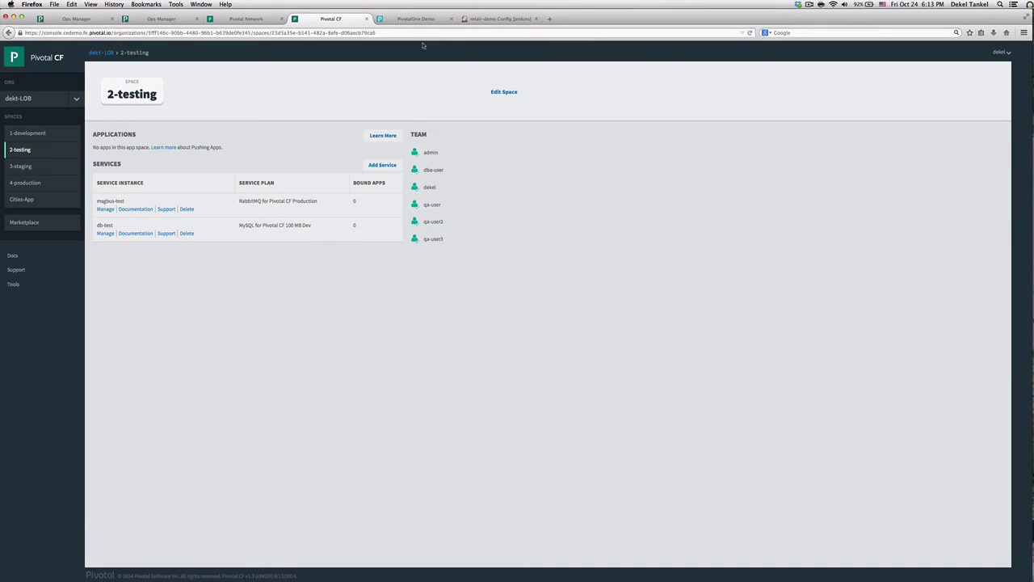
left_click(466, 20)
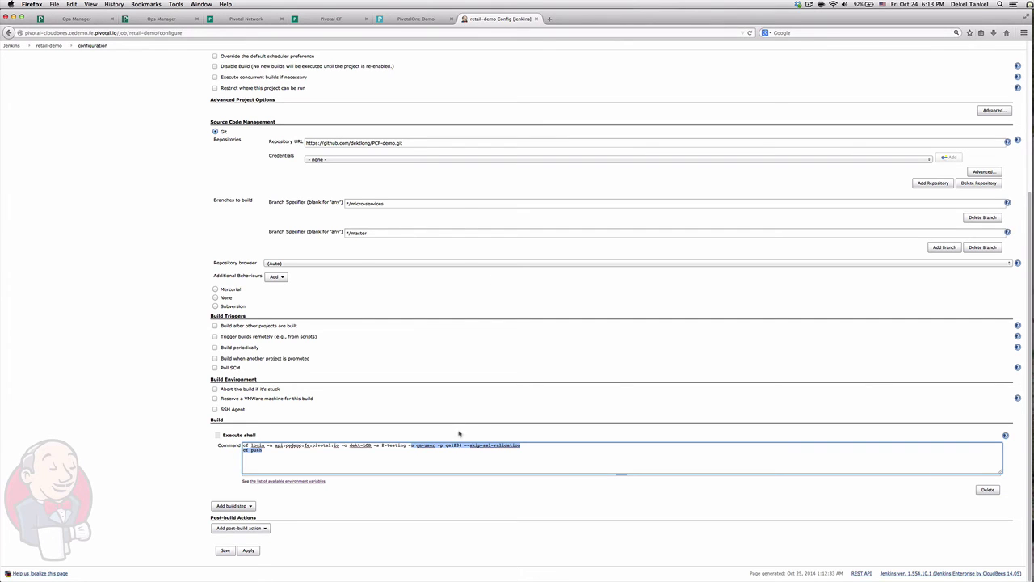
left_click(284, 452)
left_click_drag(269, 450, 243, 445)
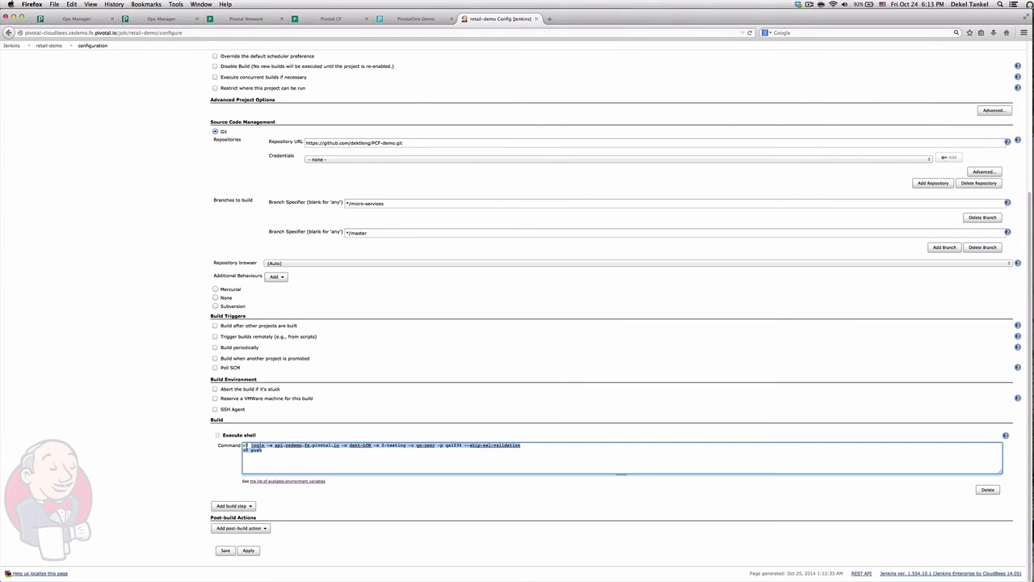
Leave the job configuration without saving and start a retail-demo build from the Jenkins dashboard.
scroll(323, 291, "up", 5)
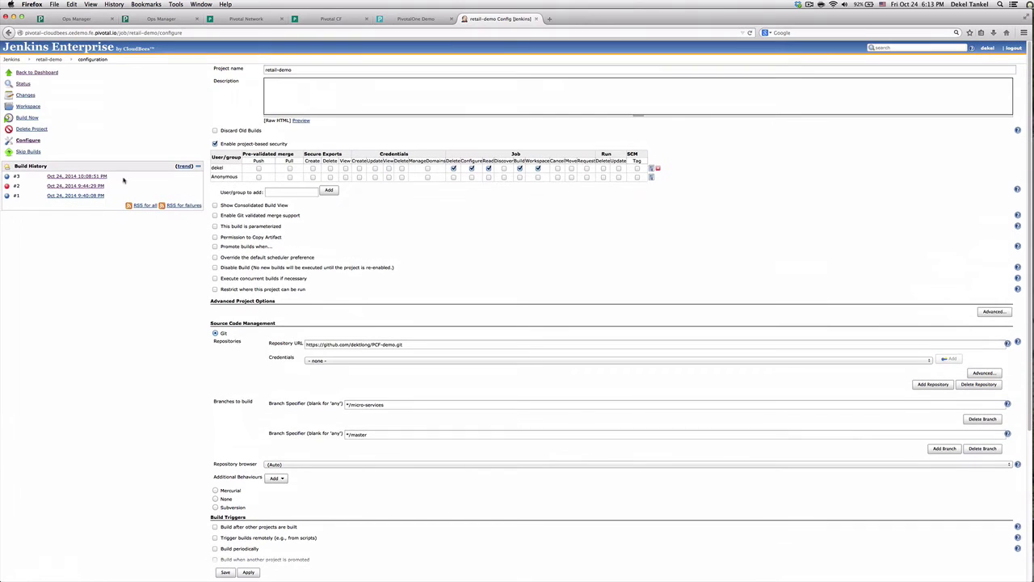
left_click(30, 74)
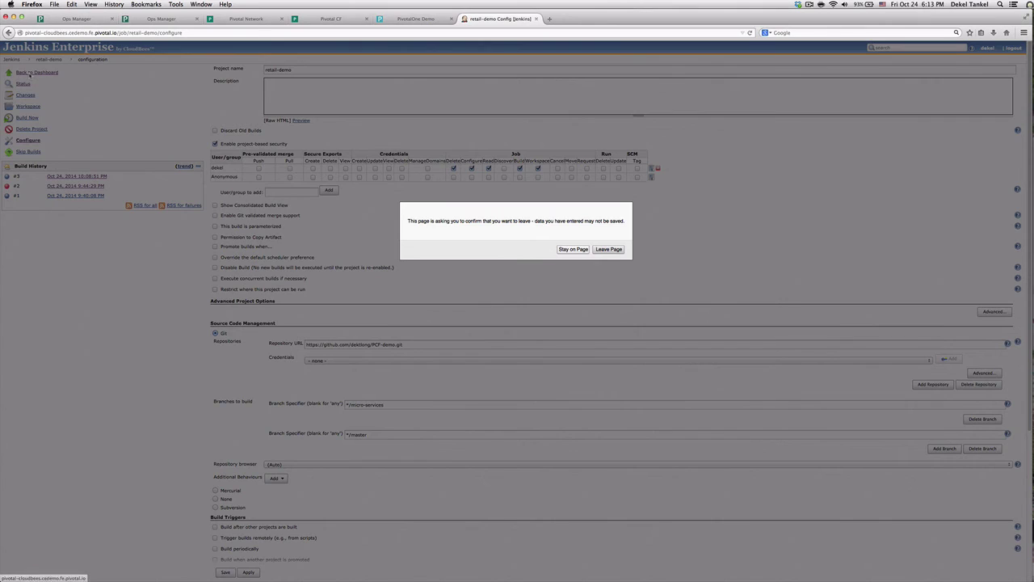
left_click(611, 249)
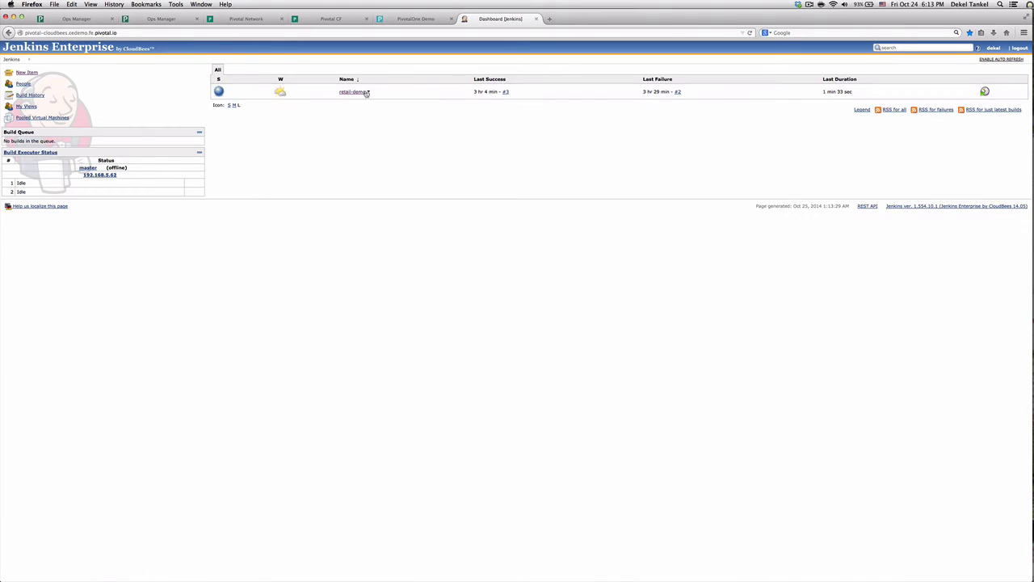
left_click(984, 92)
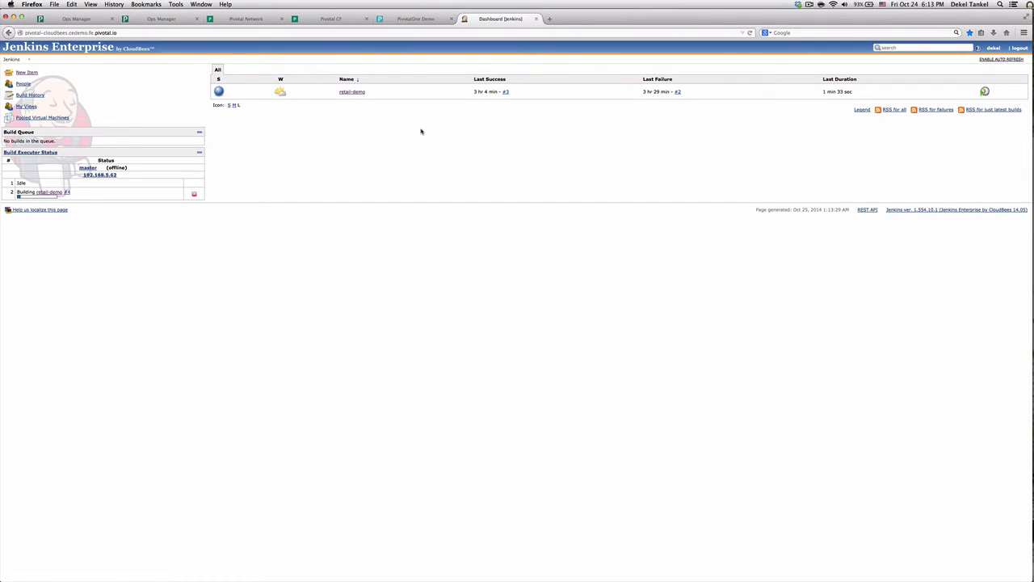
Switch to Ops Manager, view the CloudBees Jenkins product settings, and go back to the Installation Dashboard.
left_click(135, 21)
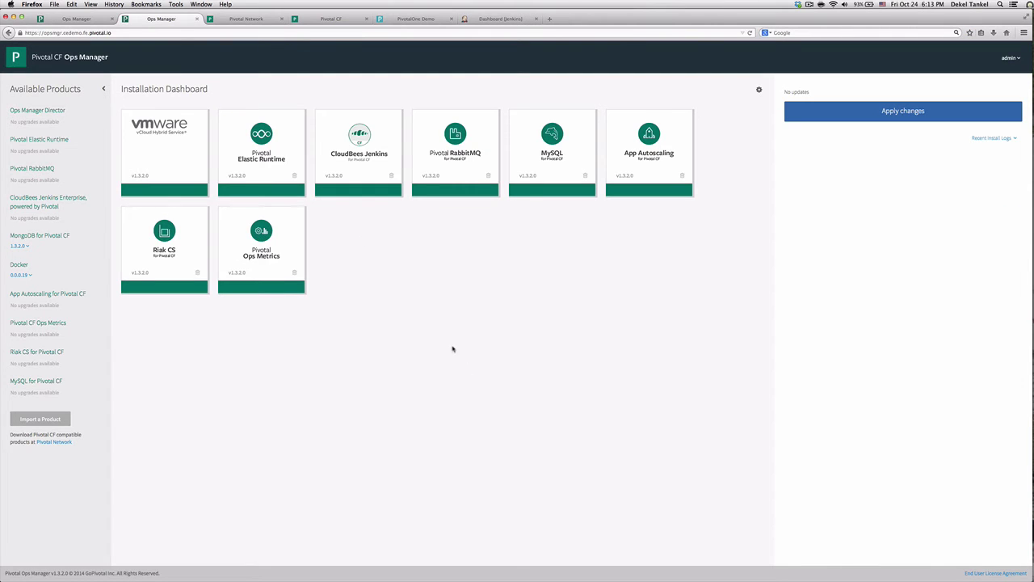
left_click(370, 142)
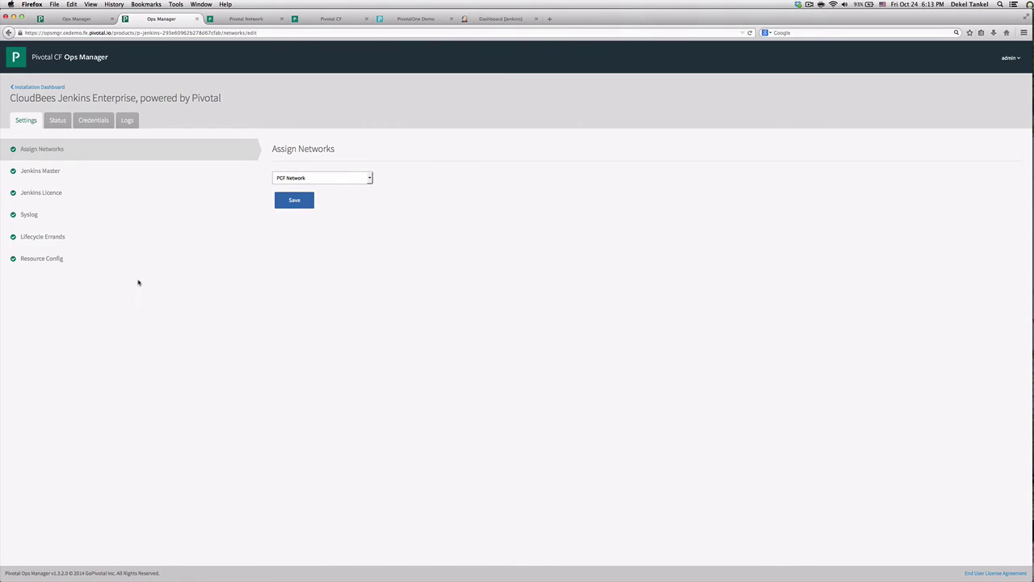
left_click(44, 91)
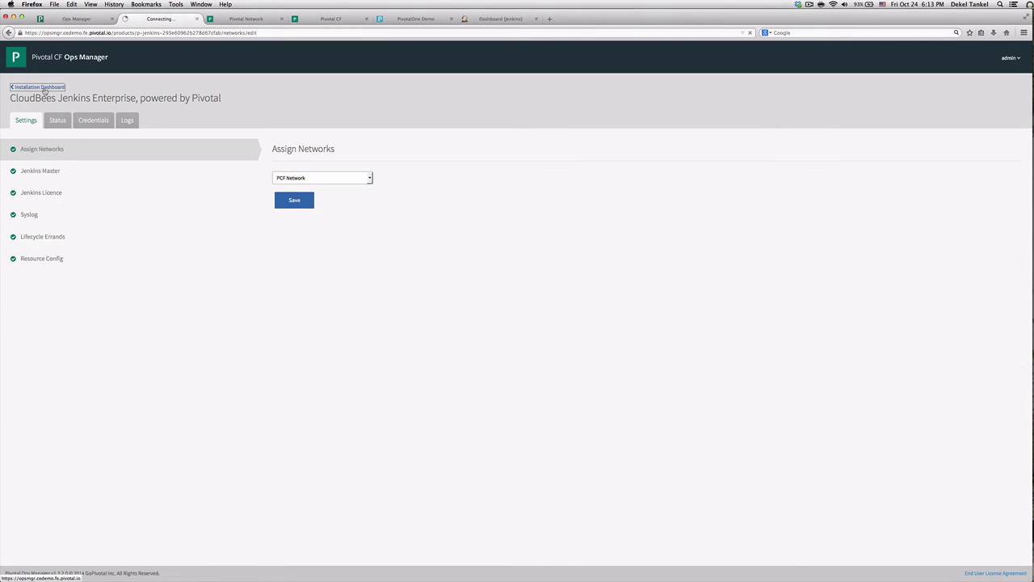
Return to the Jenkins dashboard and examine the host name and cedemo.fe.pivotal.io domain in its address.
left_click(495, 19)
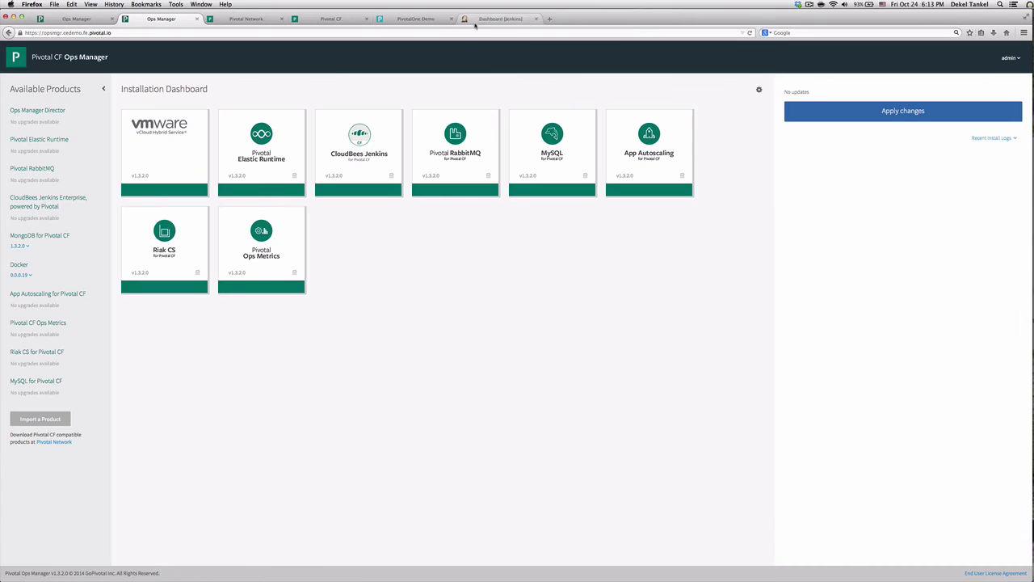
left_click(44, 33)
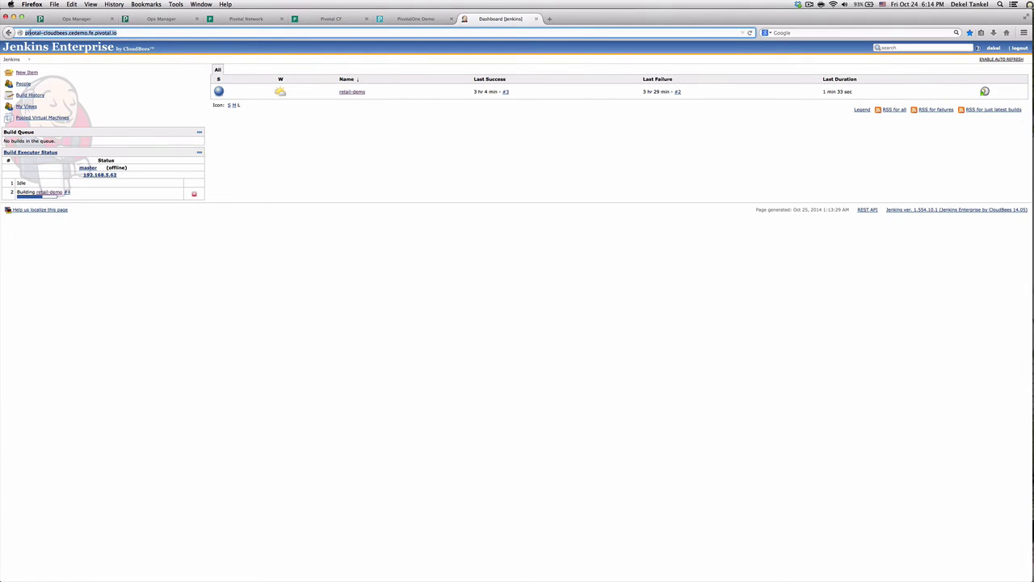
left_click(27, 33)
left_click_drag(40, 33, 120, 33)
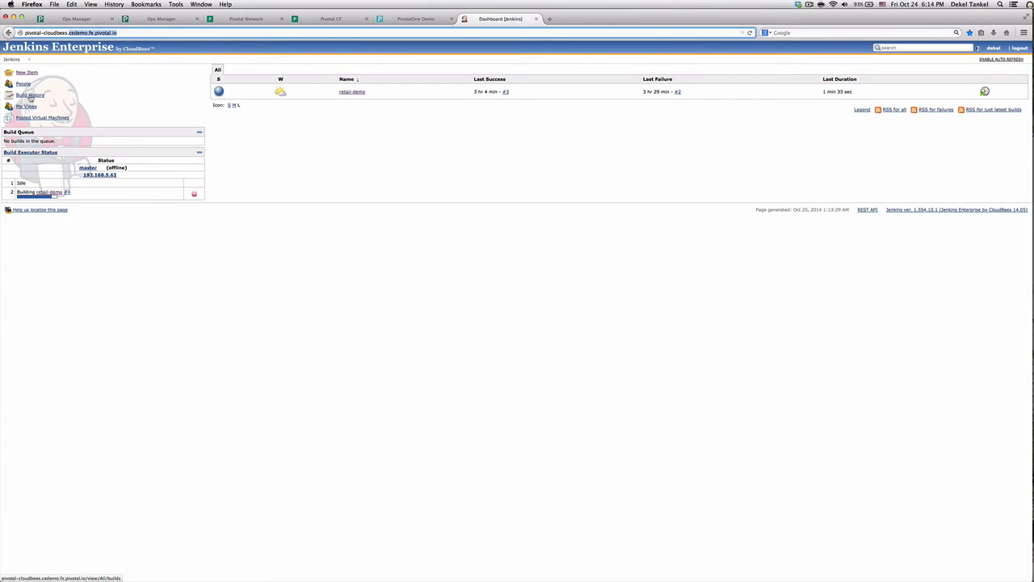
Open the console output of the running retail-demo build #4 and examine its checkout, login and push log.
left_click(55, 191)
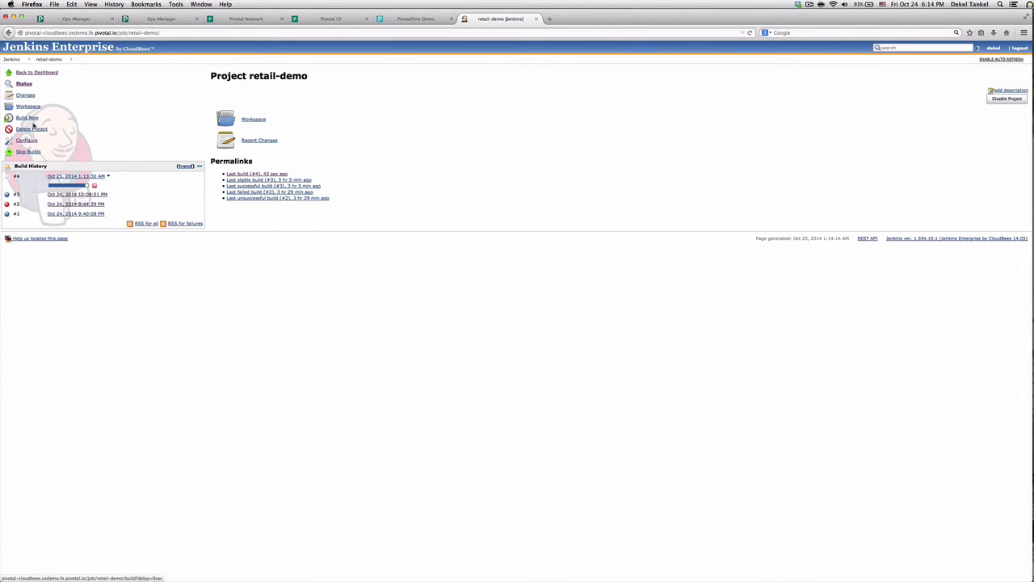
left_click(30, 85)
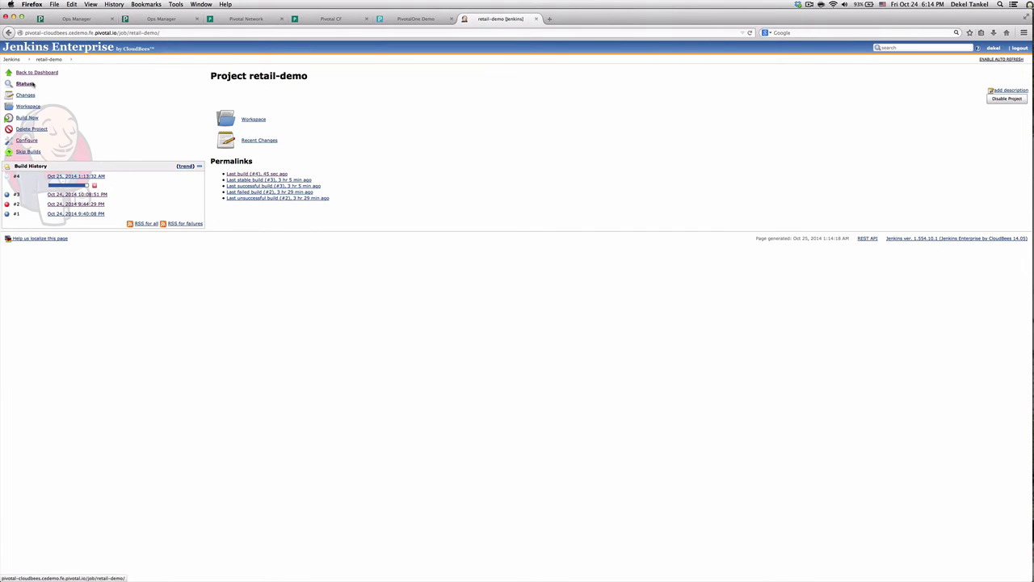
left_click(79, 177)
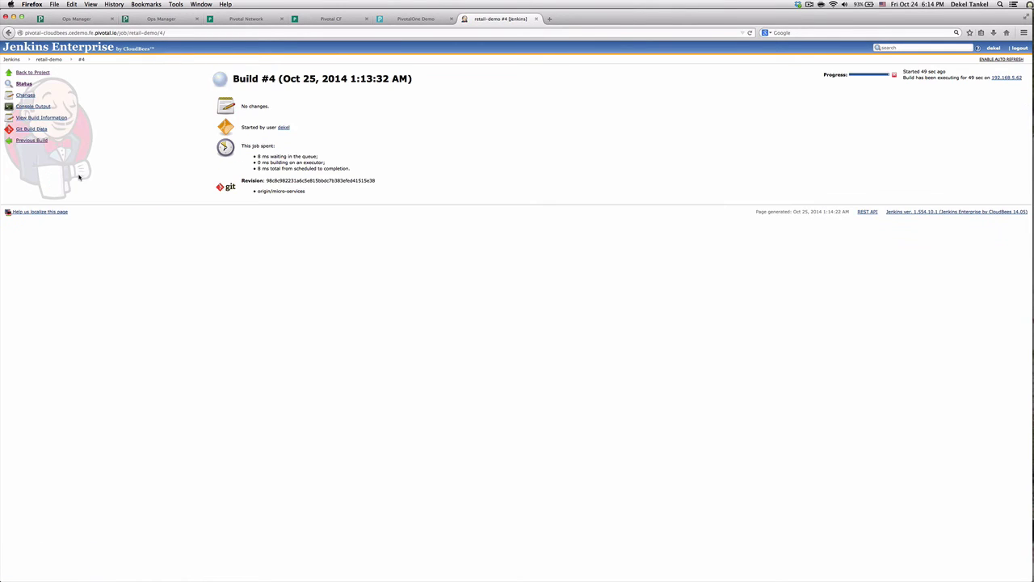
left_click(29, 106)
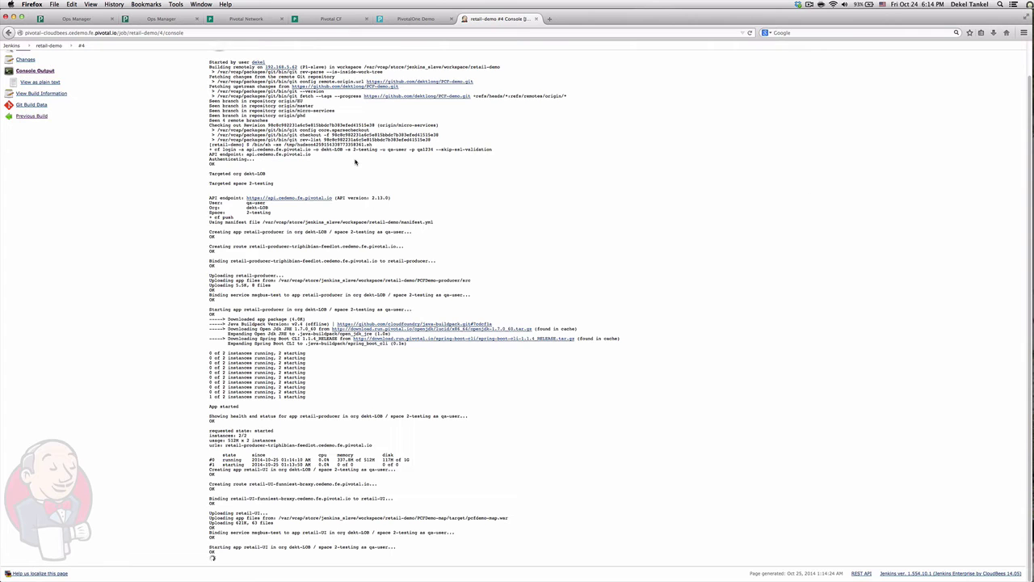
scroll(291, 195, "up", 2)
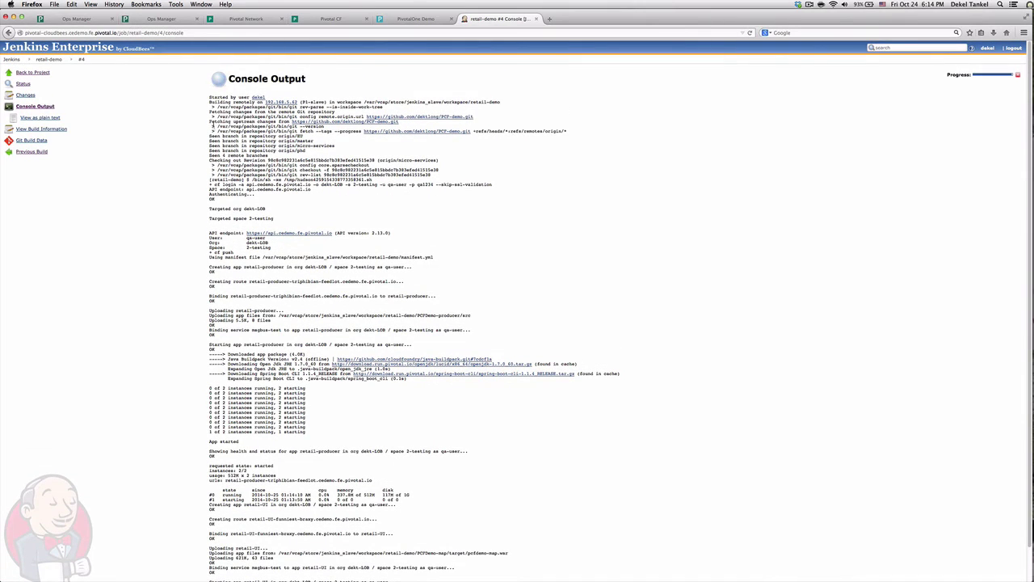
left_click_drag(212, 98, 327, 373)
scroll(328, 369, "down", 3)
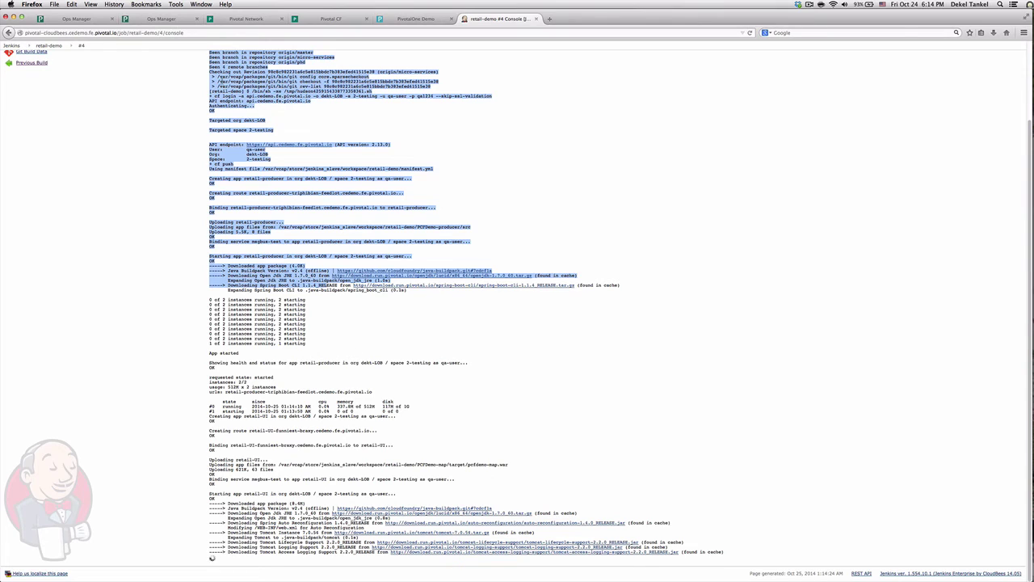
Switch to the Pivotal CF console and compare the retail apps and service bindings in 2-testing with those in 1-development.
left_click(337, 19)
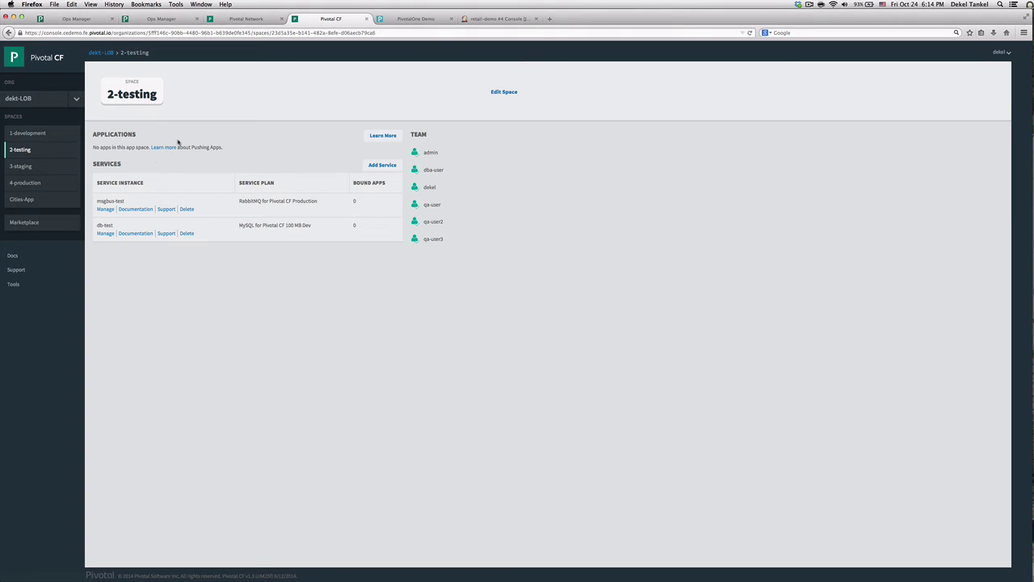
left_click(24, 150)
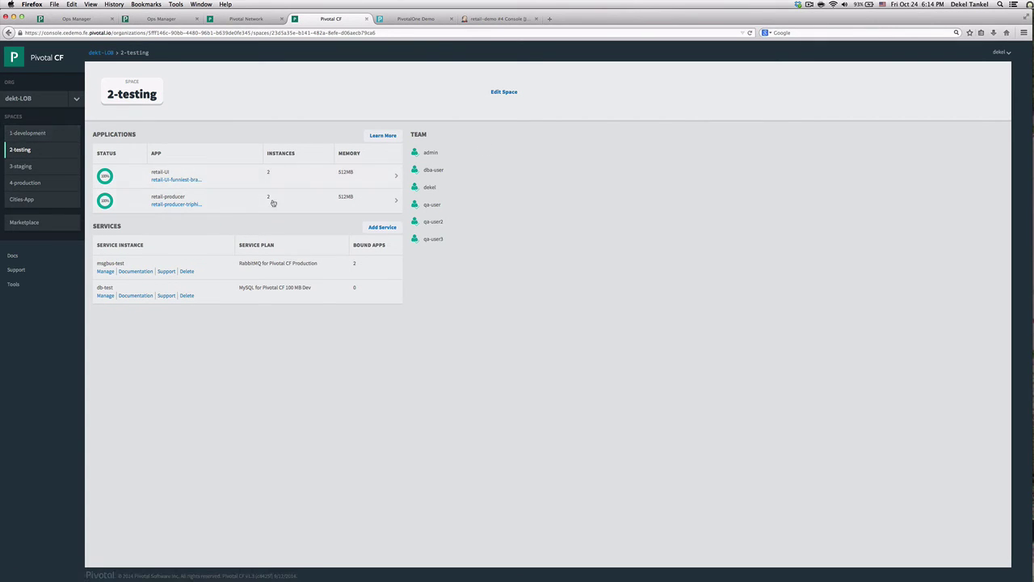
left_click(38, 135)
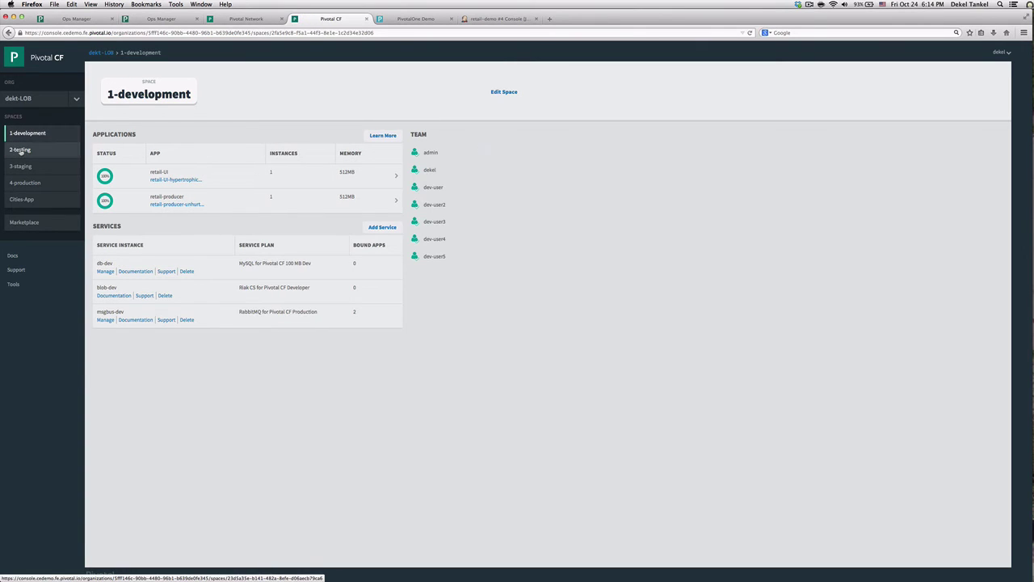
left_click(21, 151)
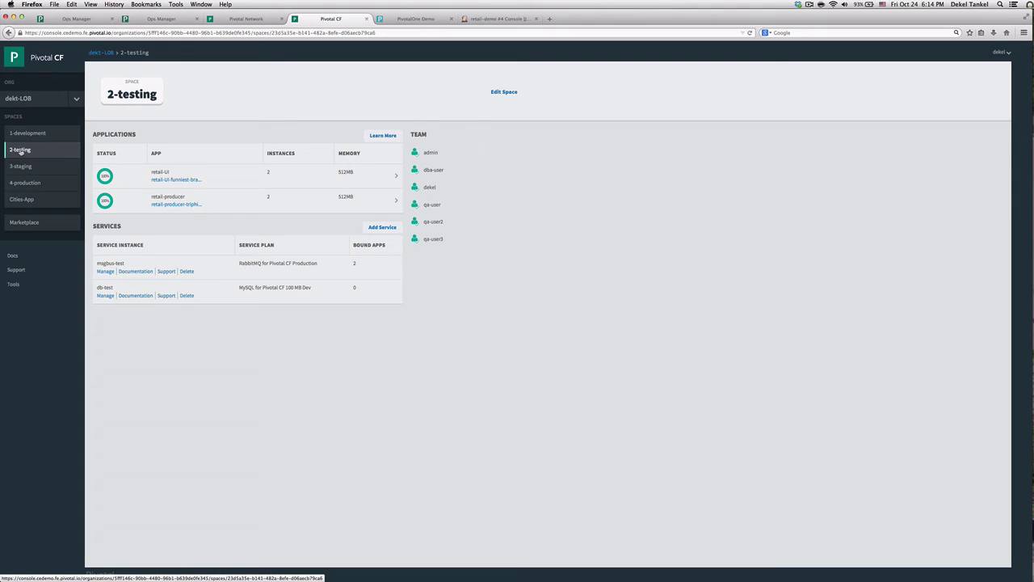
View the running retail-UI app from 2-testing, and go through 3-staging to the 4-production space in the Pivotal CF console.
left_click(181, 179)
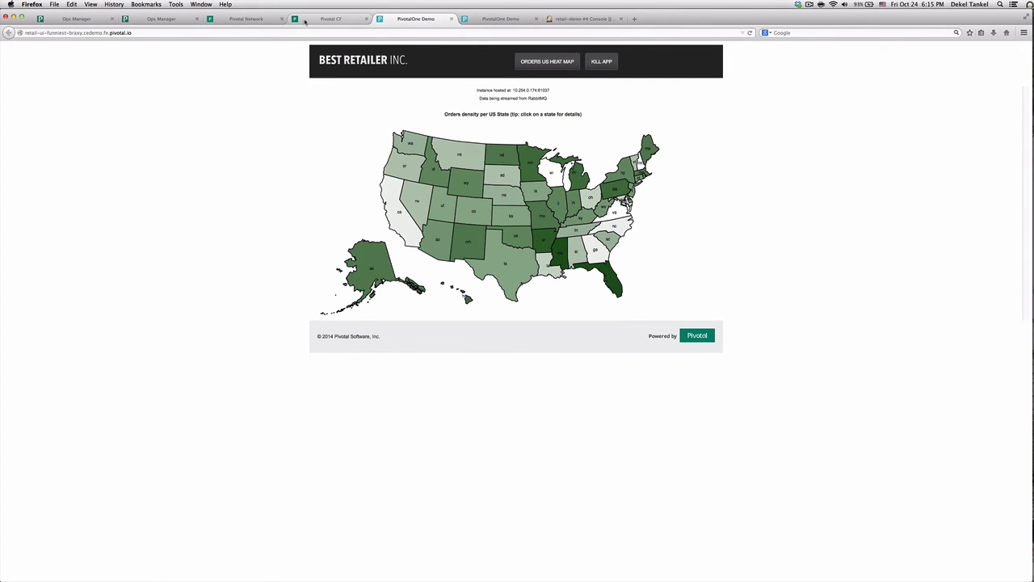
left_click(305, 22)
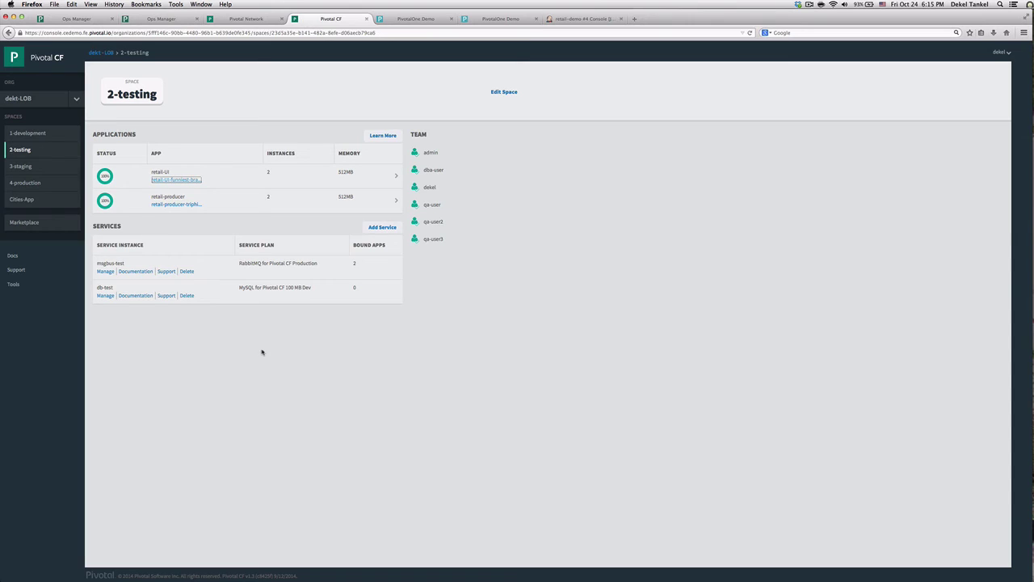
left_click(26, 167)
left_click(30, 182)
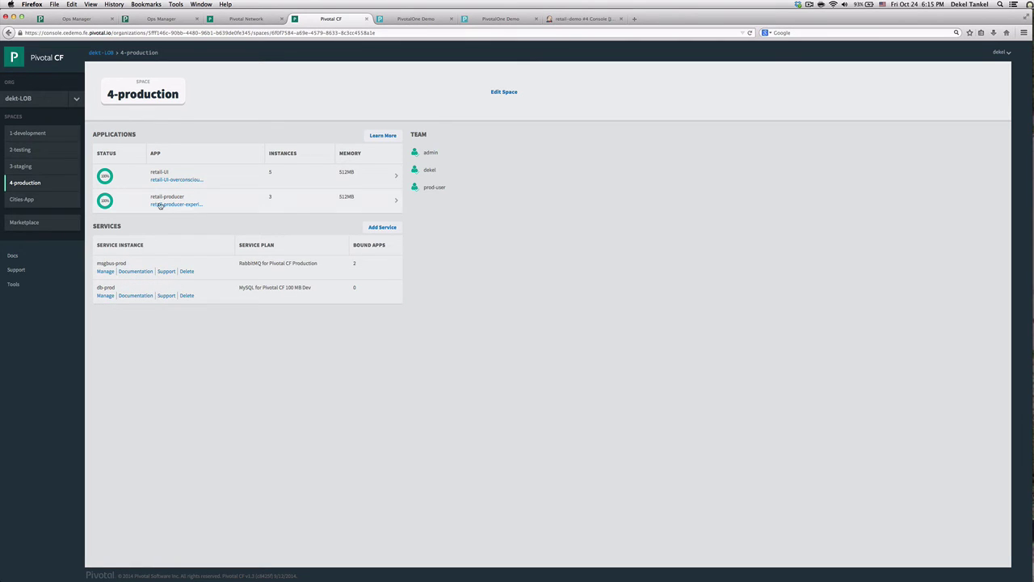
Open the running retail-UI app from 4-production and kill the app instance that serves it.
left_click(174, 181)
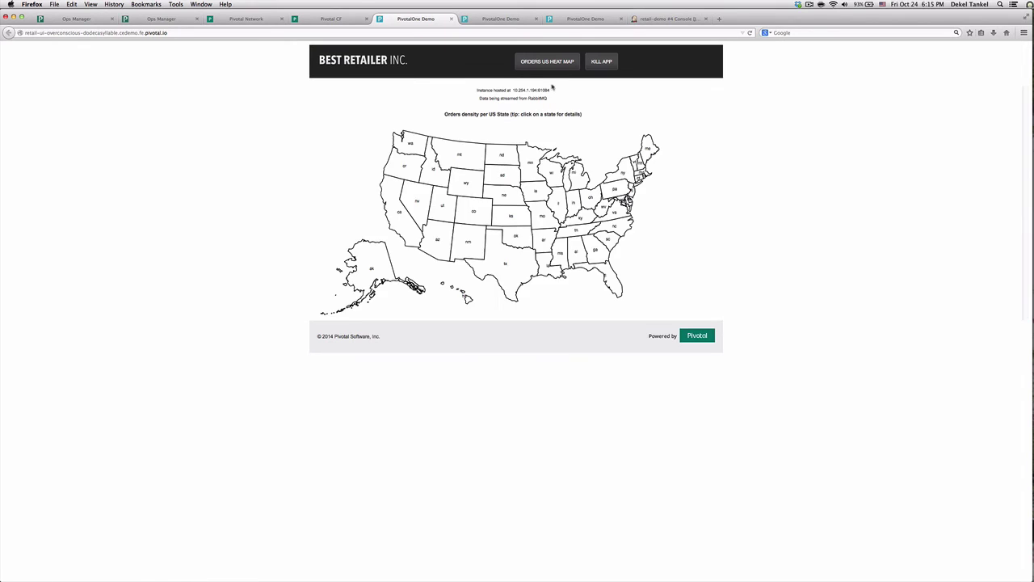
key("super+l")
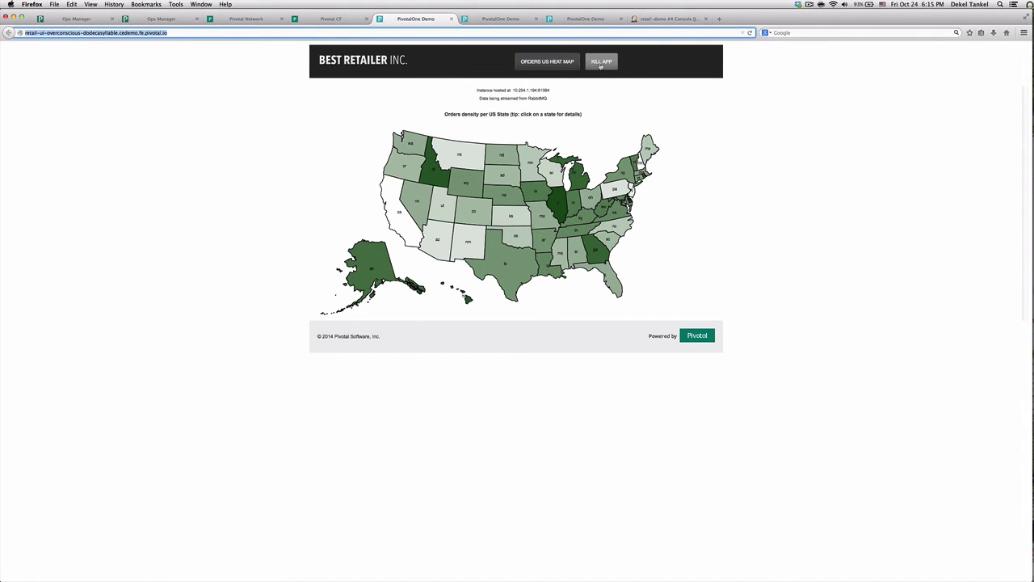
left_click(601, 64)
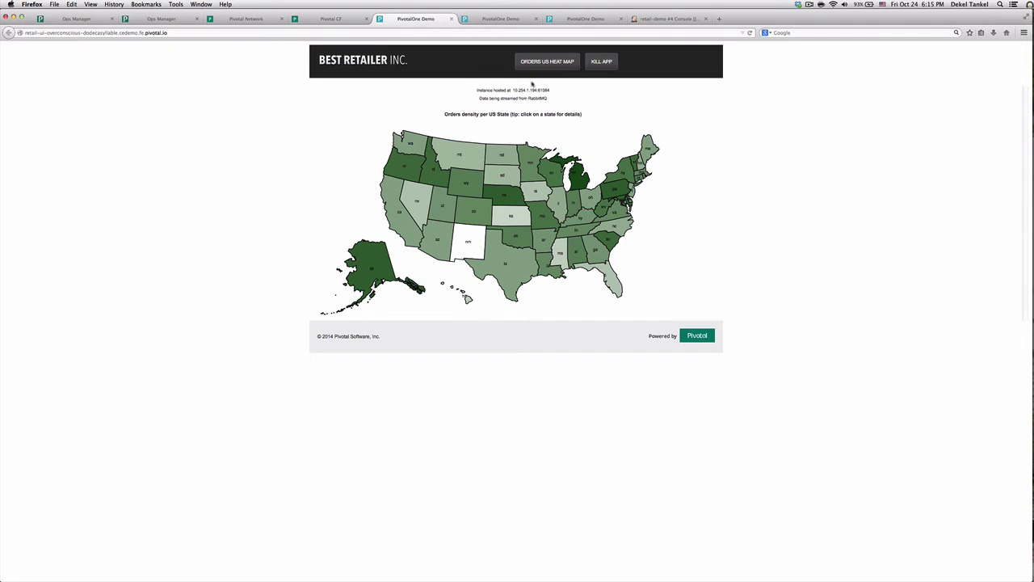
Return to the Pivotal CF console, open the retail-UI details in 4-production and examine the status of all its instances.
left_click(328, 20)
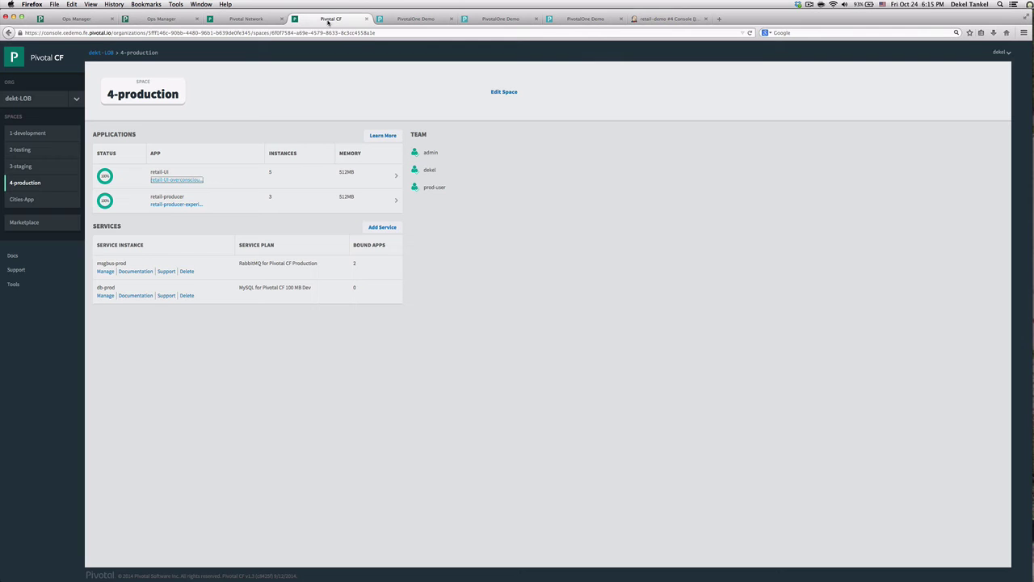
left_click(238, 177)
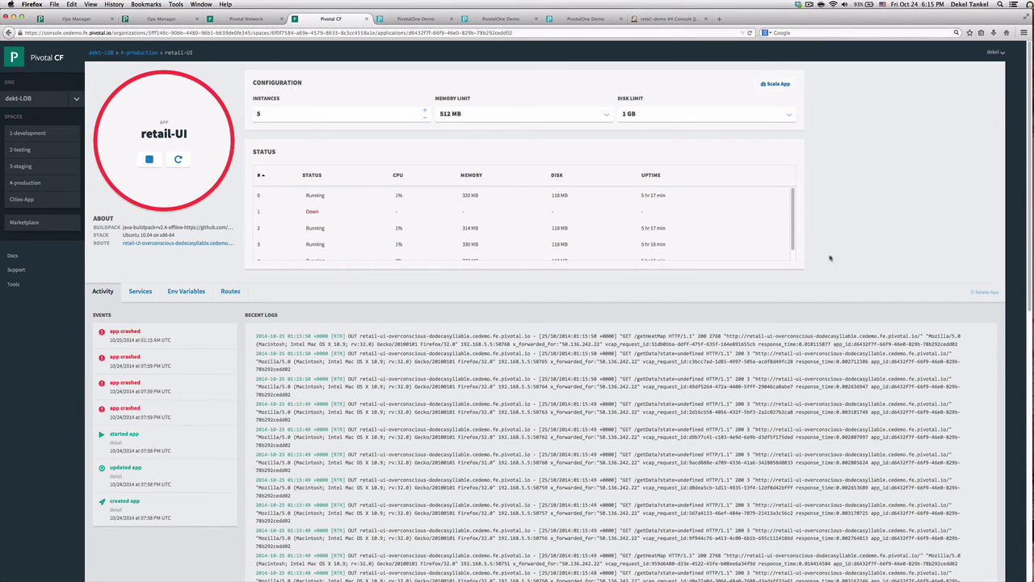
scroll(864, 336, "down", 1)
scroll(864, 336, "up", 1)
double_click(311, 211)
left_click_drag(800, 203, 794, 235)
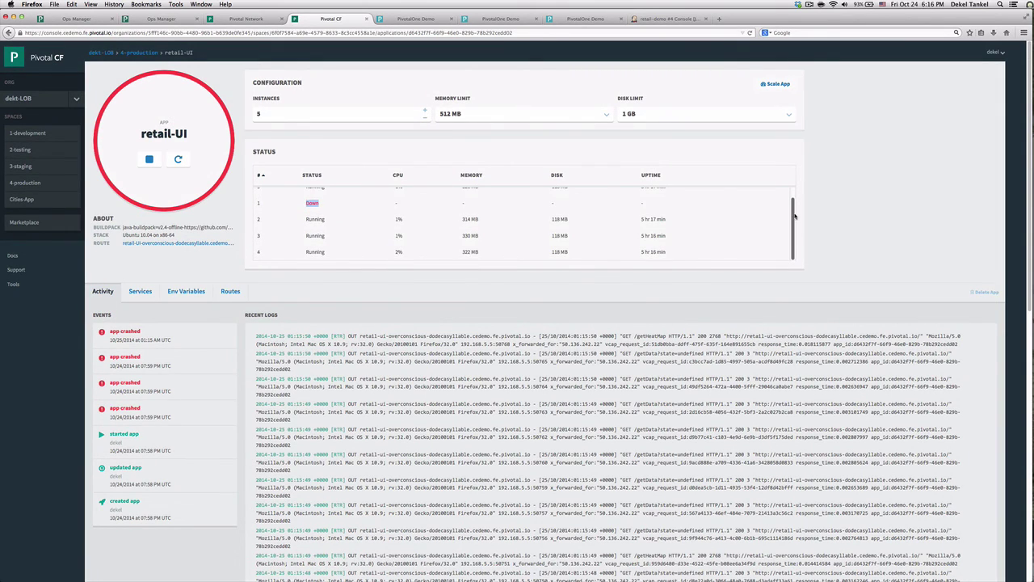
scroll(794, 215, "up", 1)
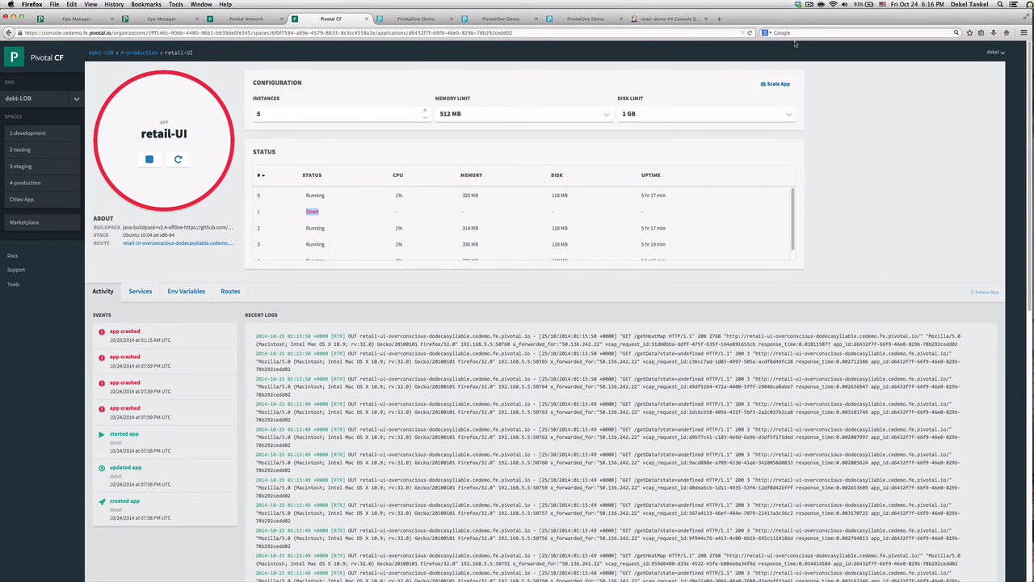
Refresh the production retail-UI details to follow the recovery of instance 1, and check the retail-UI app deployed at the hypertrophic route.
left_click(751, 33)
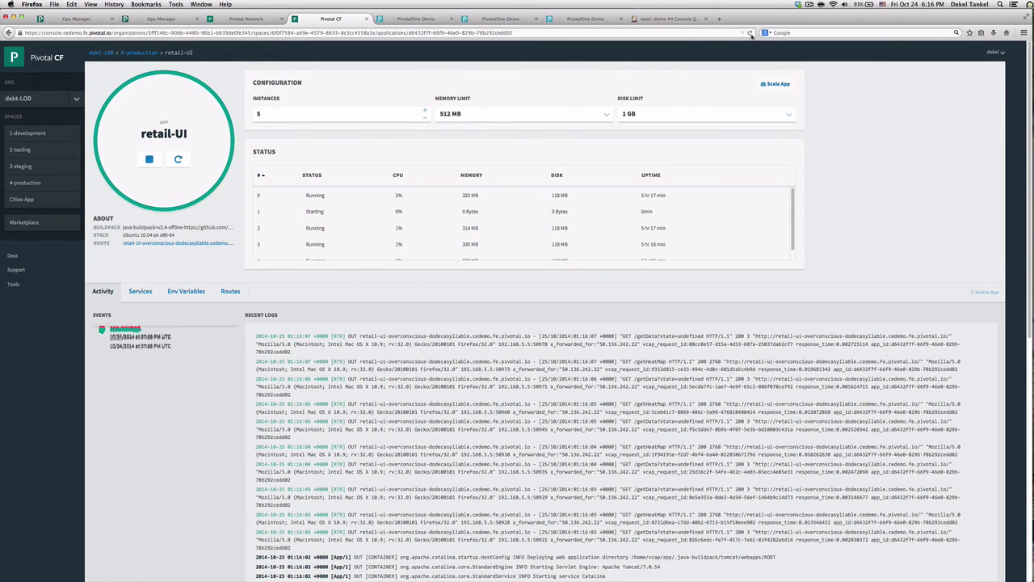
double_click(314, 212)
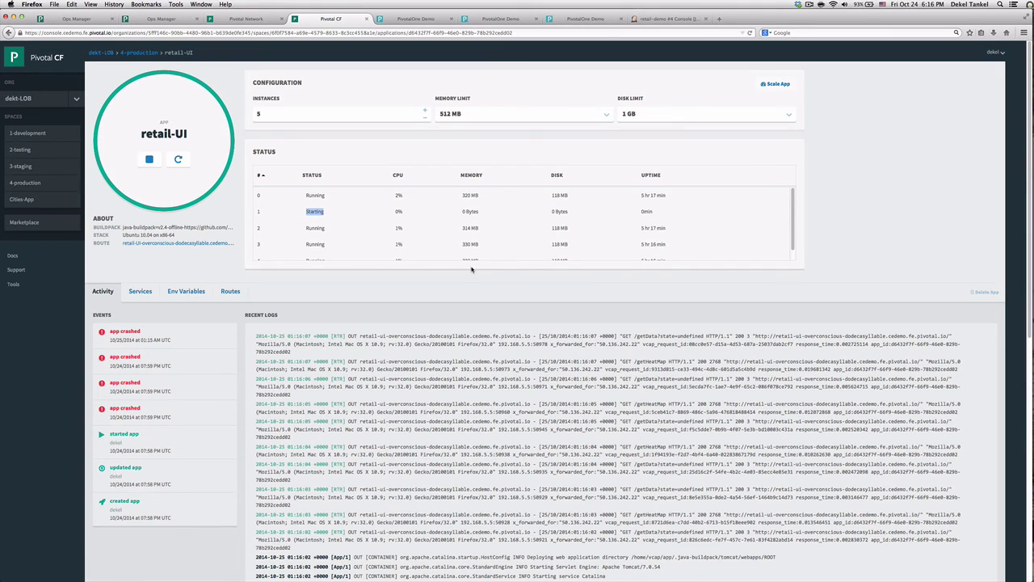
left_click(576, 19)
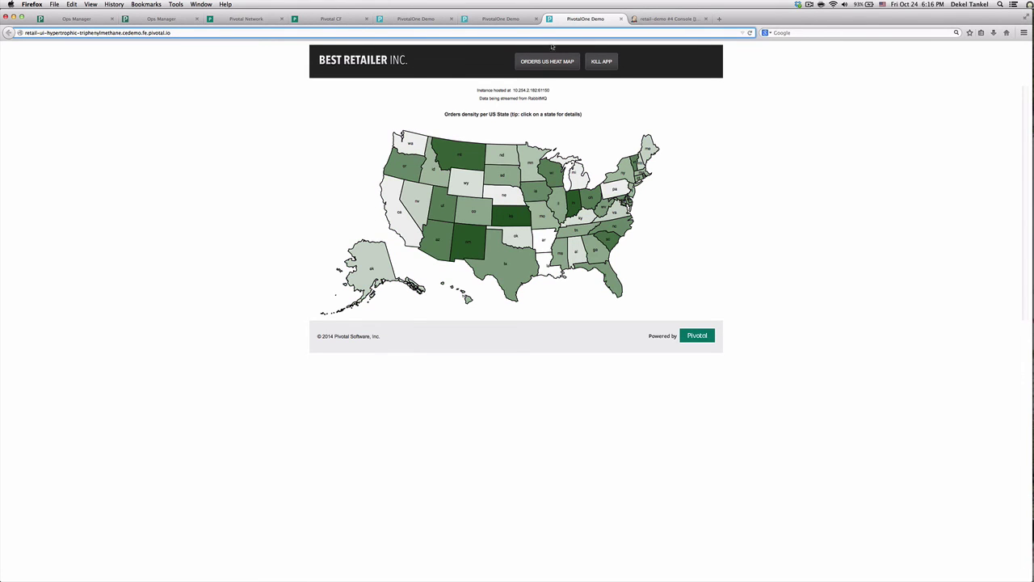
left_click(311, 20)
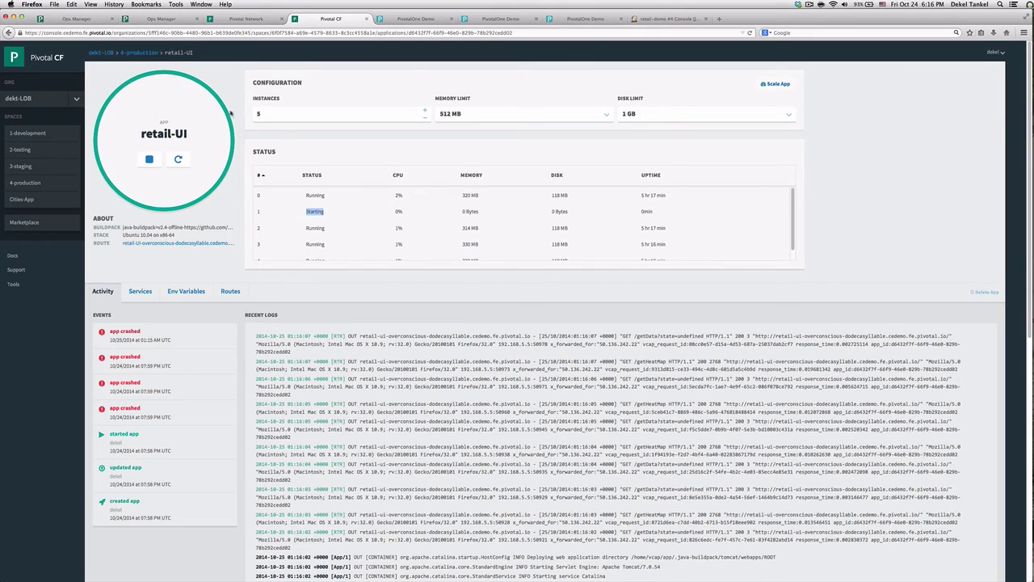
left_click(749, 33)
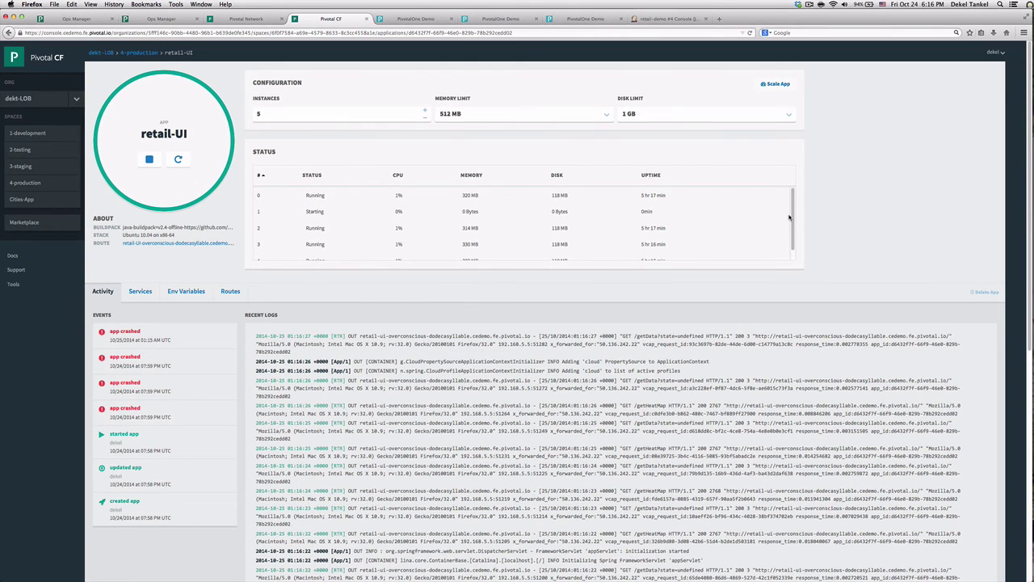
scroll(793, 226, "down", 1)
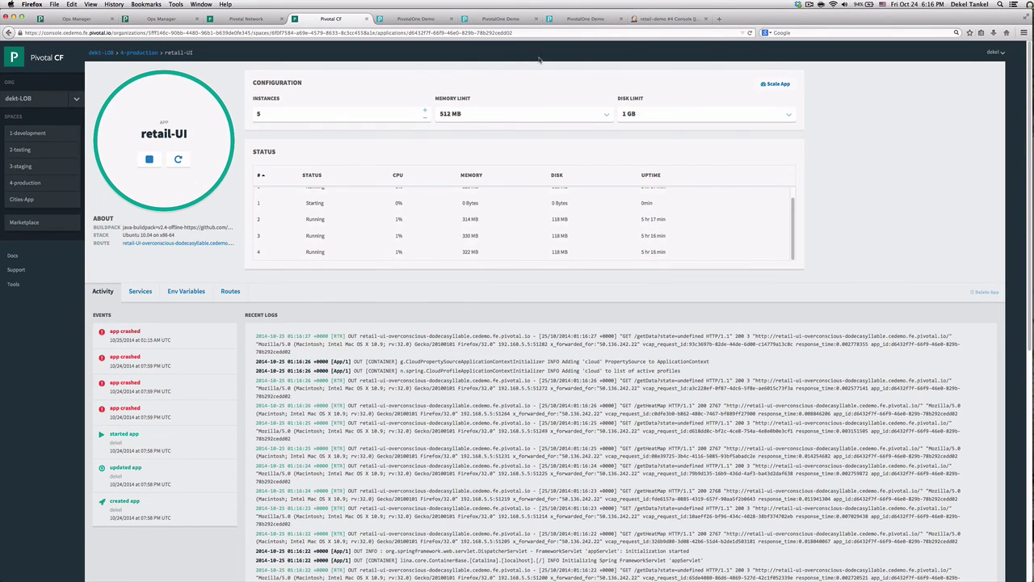
left_click(748, 33)
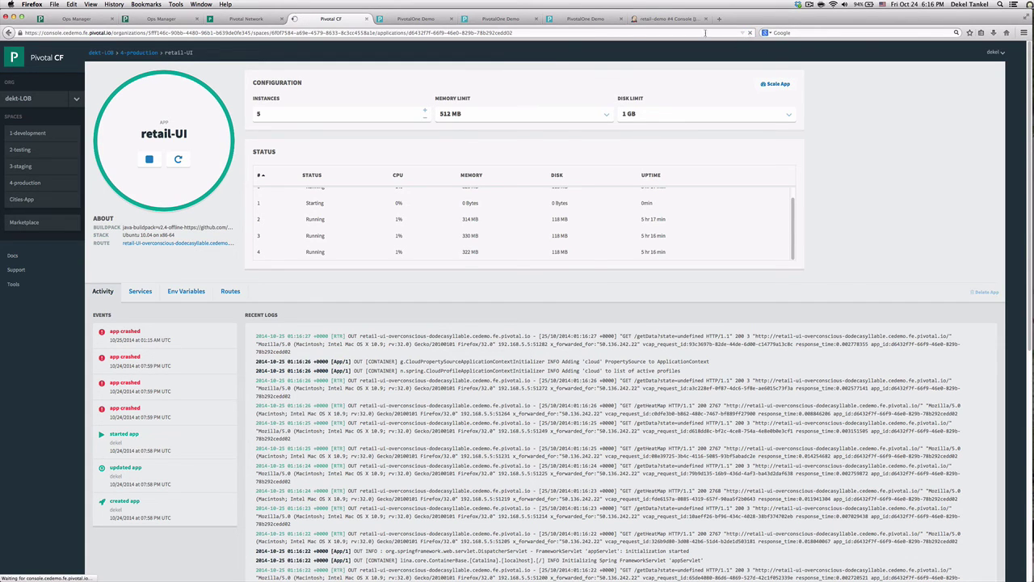
left_click(576, 18)
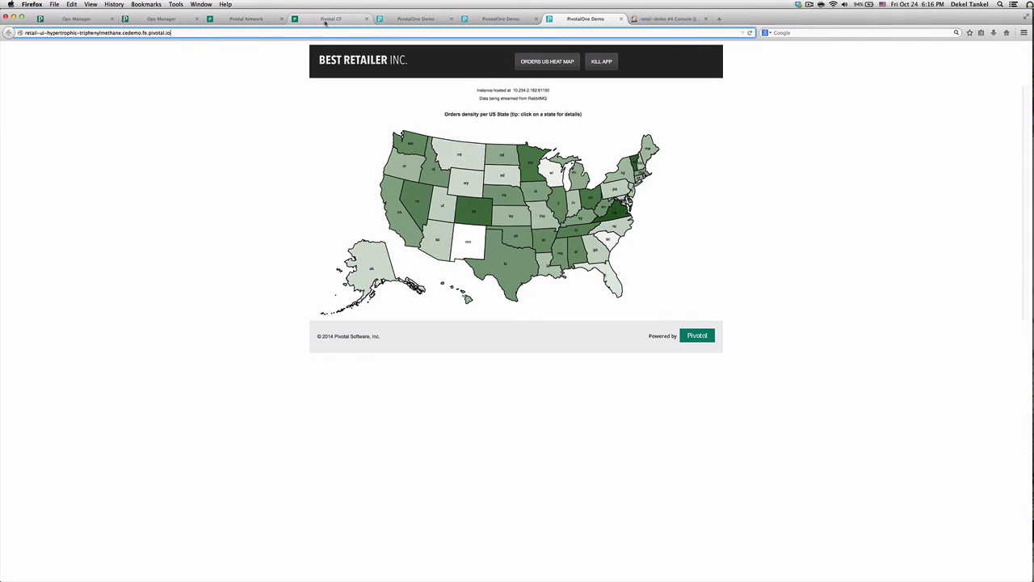
View the running scale-demo app from the 3-staging space, and open its details in the Pivotal CF console.
left_click(326, 22)
left_click(29, 171)
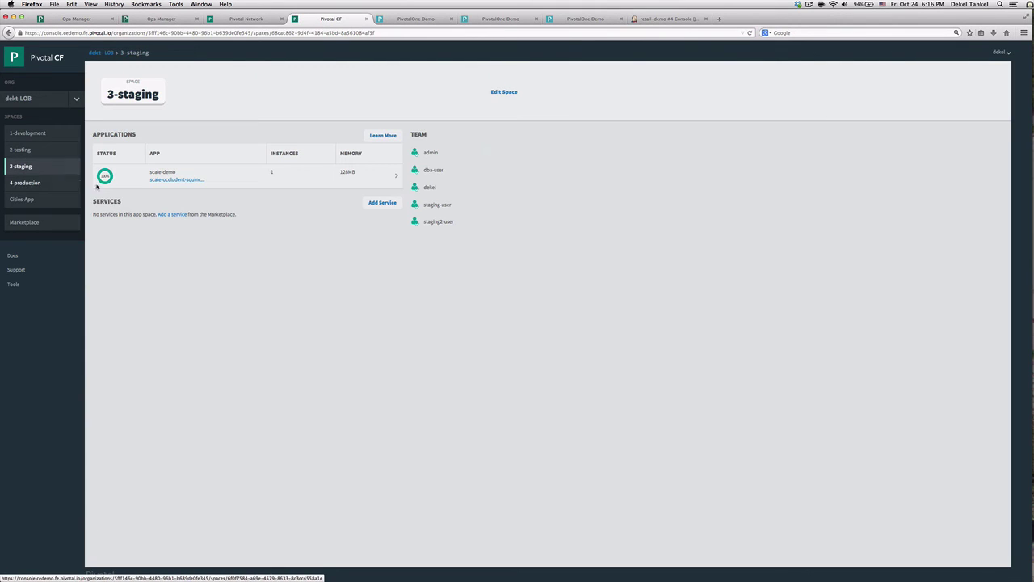
left_click(189, 180)
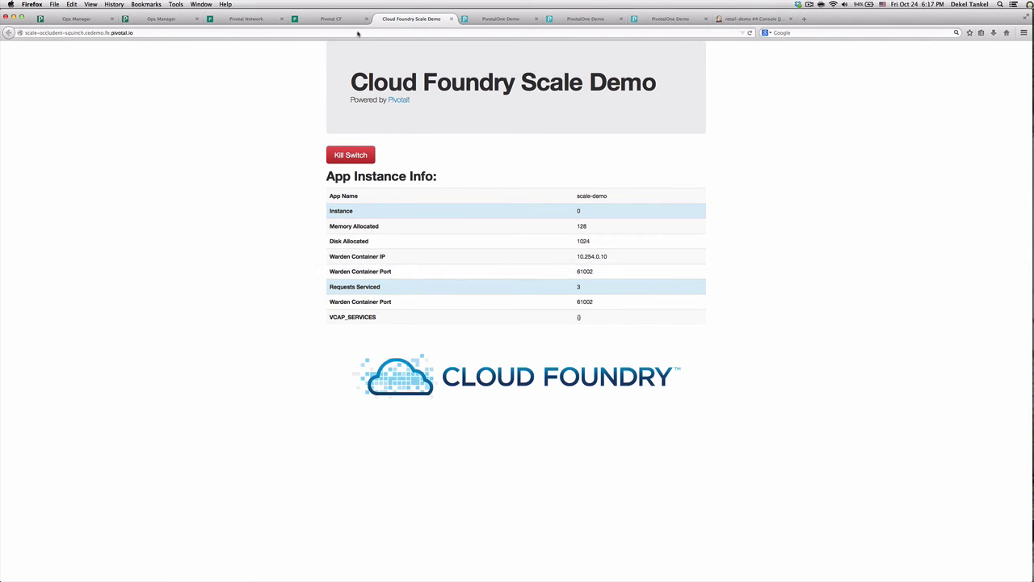
left_click(334, 20)
left_click(284, 177)
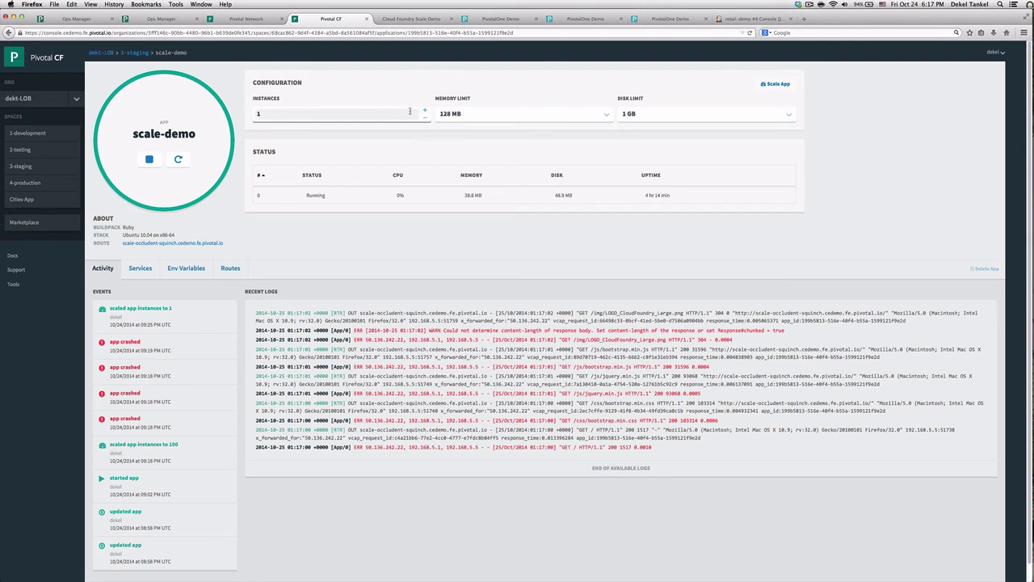
Scale the scale-demo app to 100 instances and save the configuration.
left_click(416, 111)
type("00")
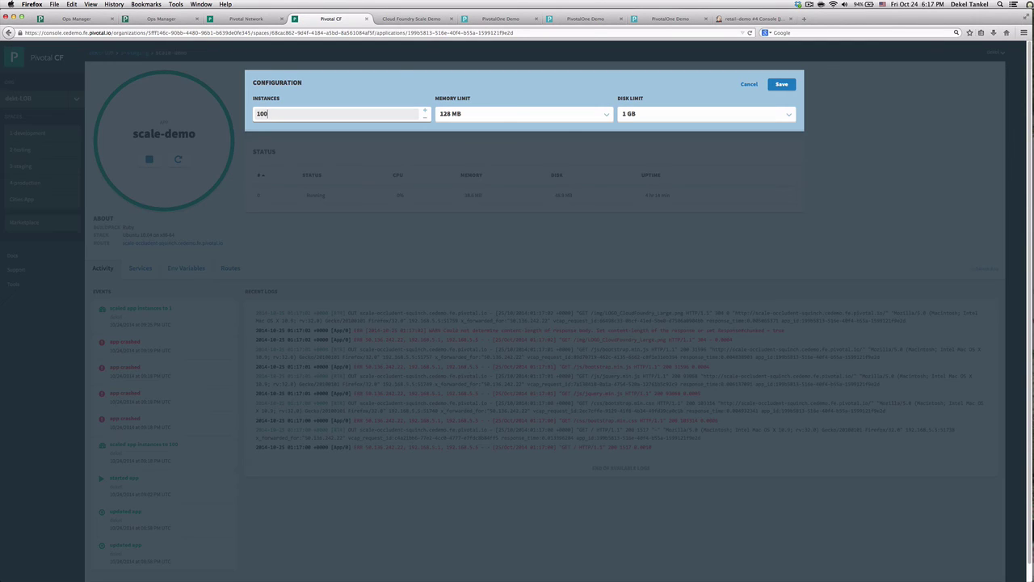
left_click(788, 88)
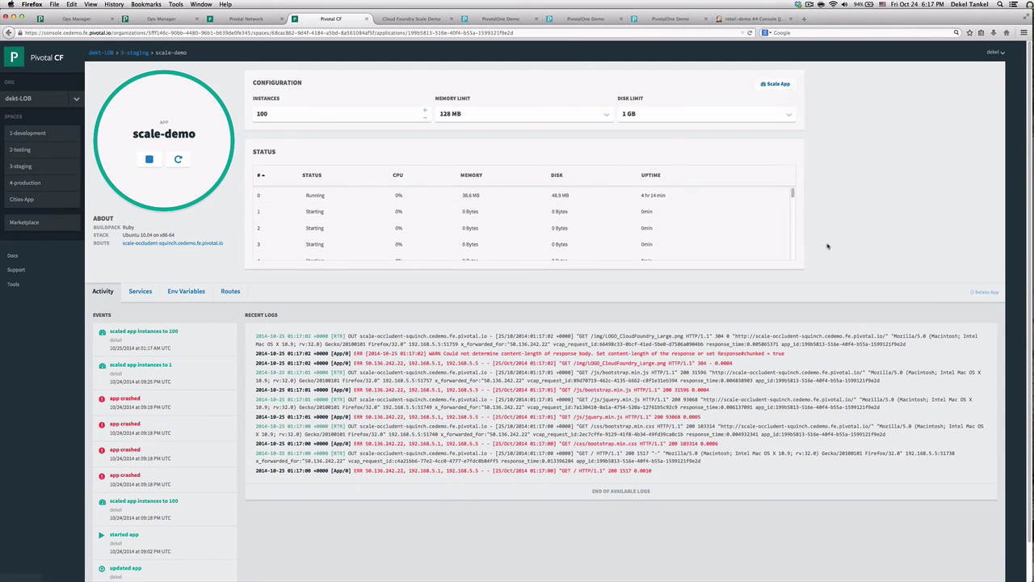
Examine the instance status list of scale-demo, refreshing the details page to follow the startup of the new instances.
mouse_move(793, 194)
left_mouse_down()
mouse_move(791, 271)
mouse_move(859, 169)
mouse_move(792, 205)
mouse_move(782, 194)
left_mouse_up()
left_click_drag(792, 193, 793, 265)
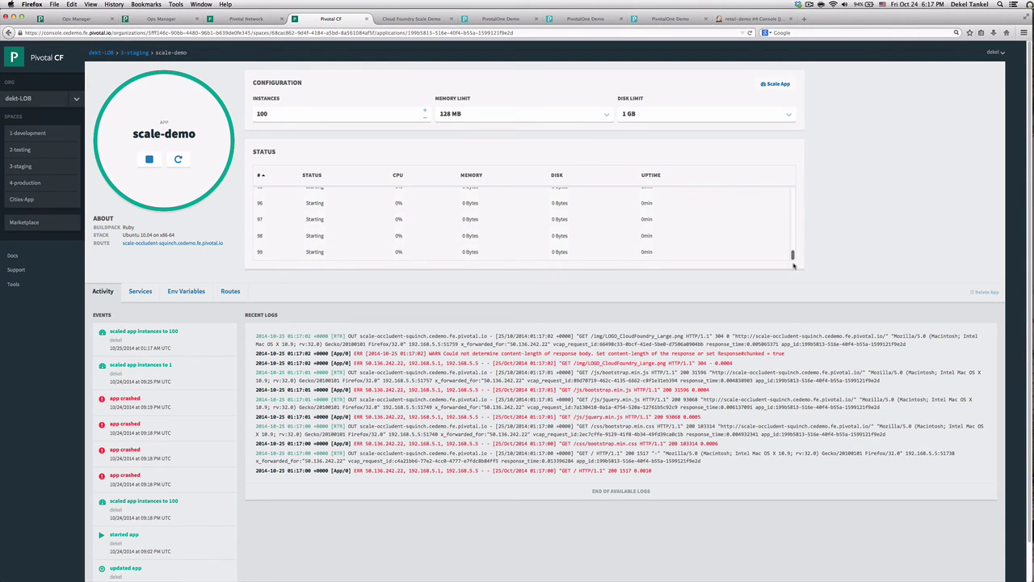
left_click(751, 33)
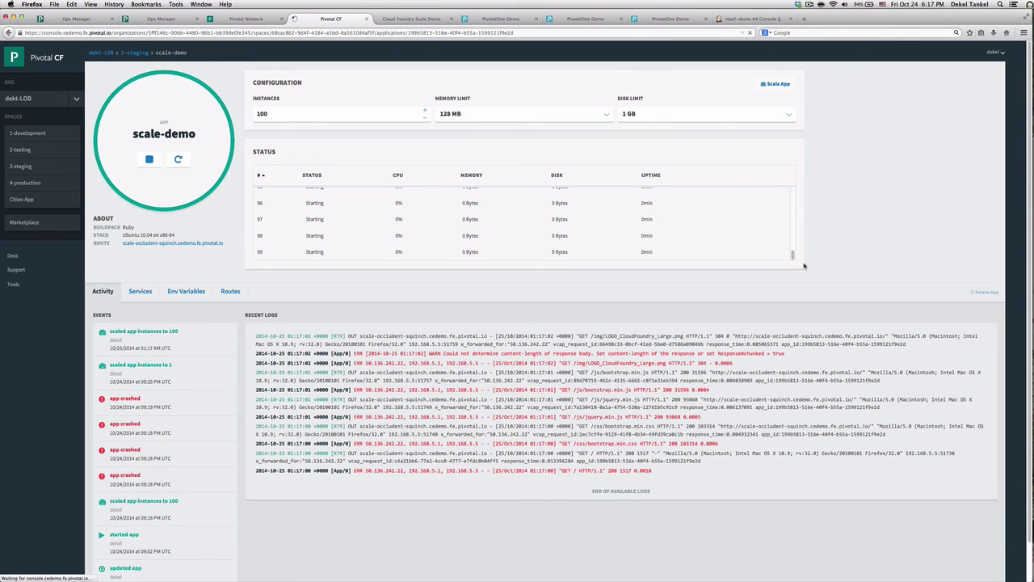
left_click_drag(793, 255, 792, 192)
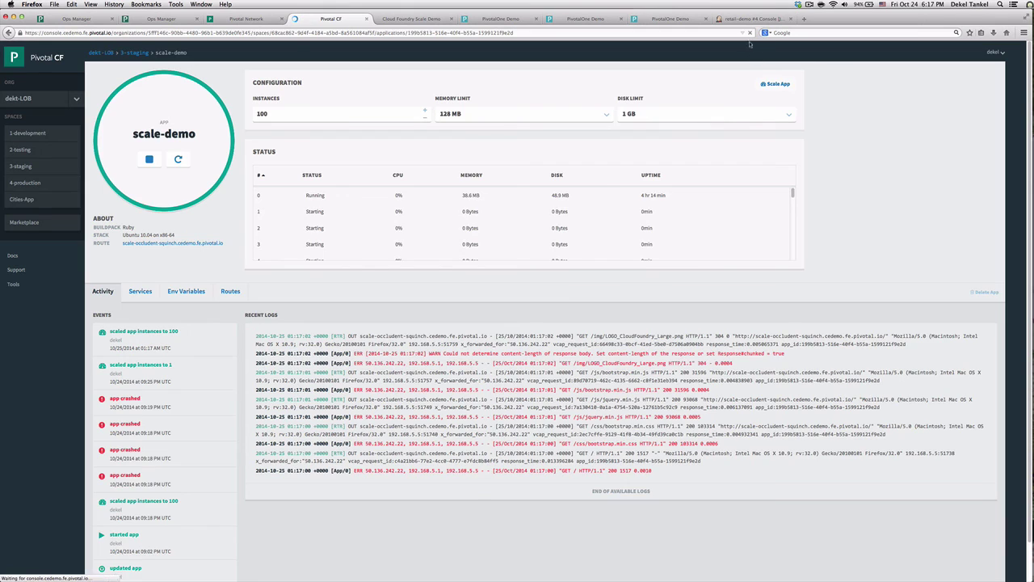
scroll(780, 216, "down", 20)
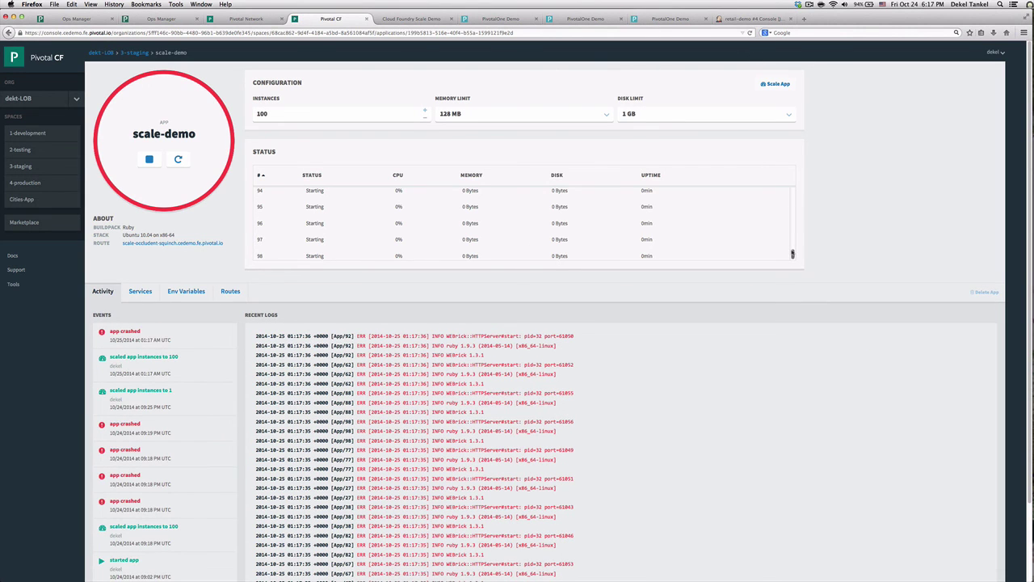
left_click_drag(792, 253, 791, 233)
scroll(780, 198, "up", 5)
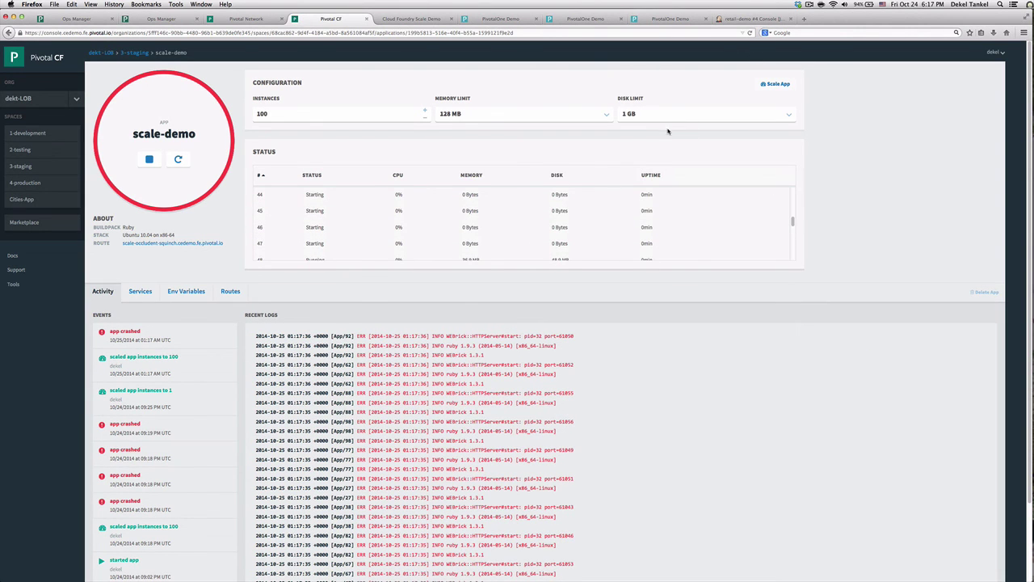
left_click(750, 33)
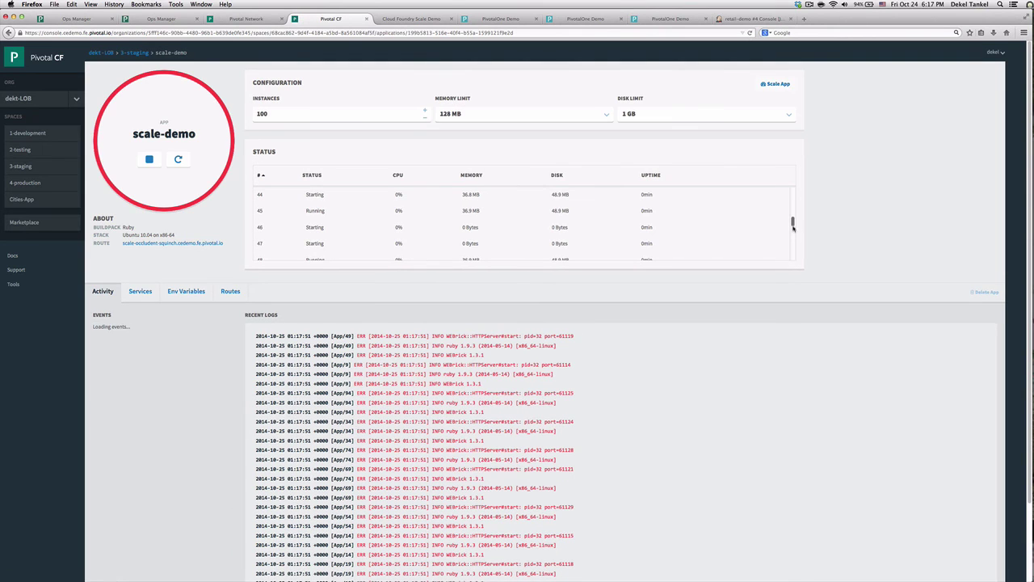
left_click_drag(792, 224, 793, 229)
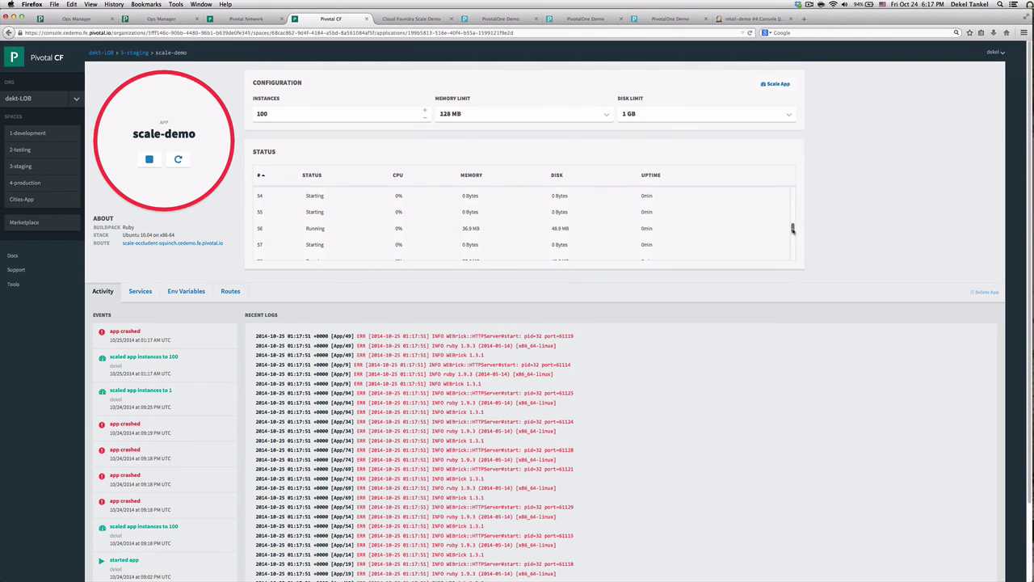
Switch to the Cloud Foundry Scale Demo page and reload it repeatedly, comparing the serving instance number, container IP and port.
left_click(414, 19)
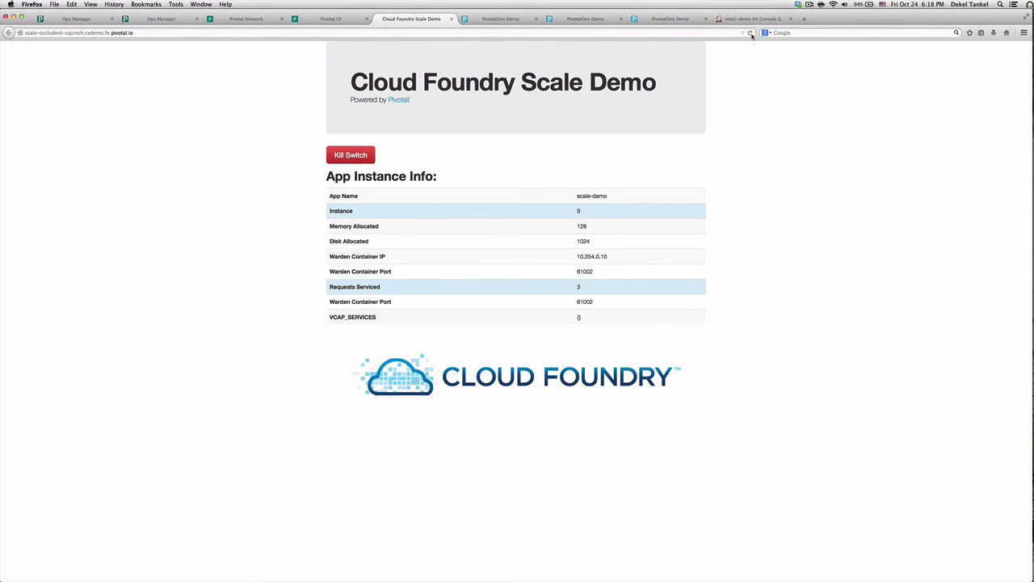
left_click(752, 34)
left_click(751, 34)
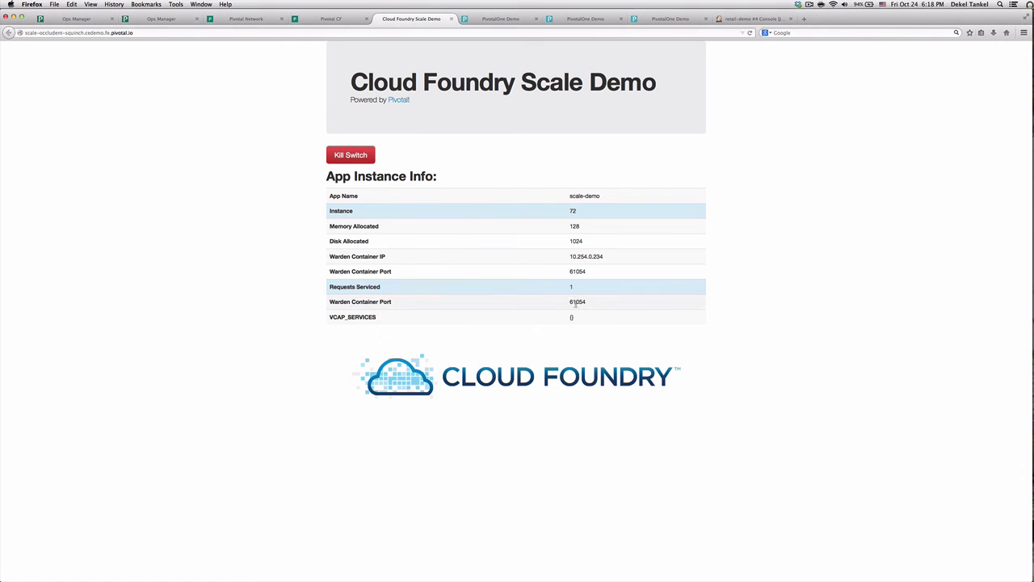
double_click(577, 302)
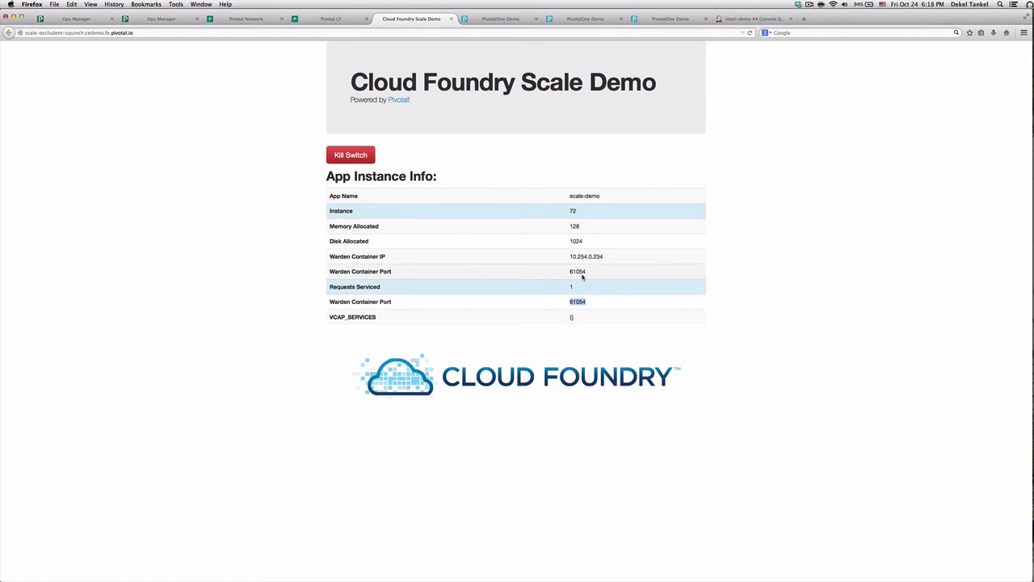
left_click(583, 273)
double_click(583, 272)
left_click(749, 33)
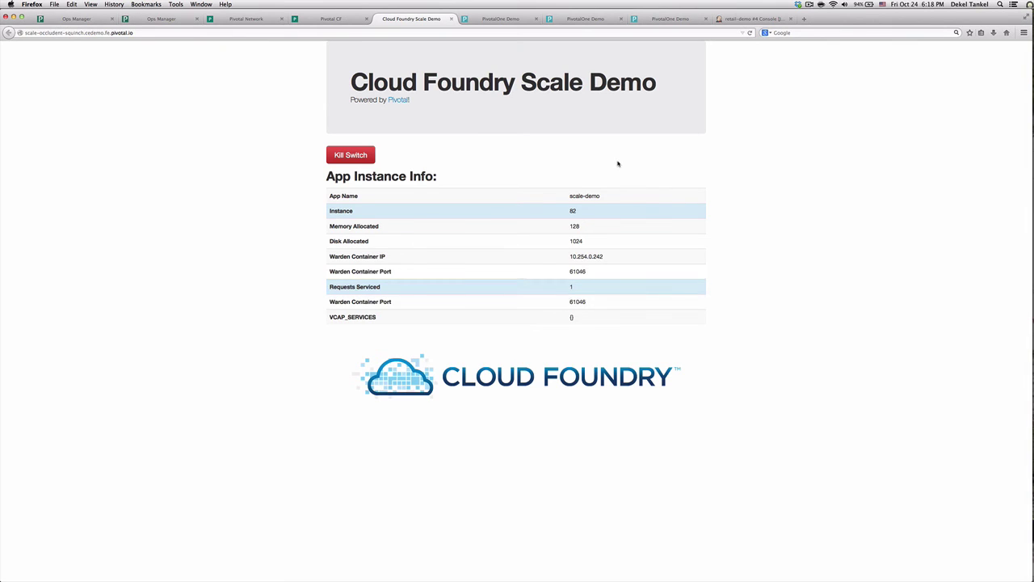
left_click(749, 33)
left_click(750, 33)
left_click(750, 33)
left_click(749, 33)
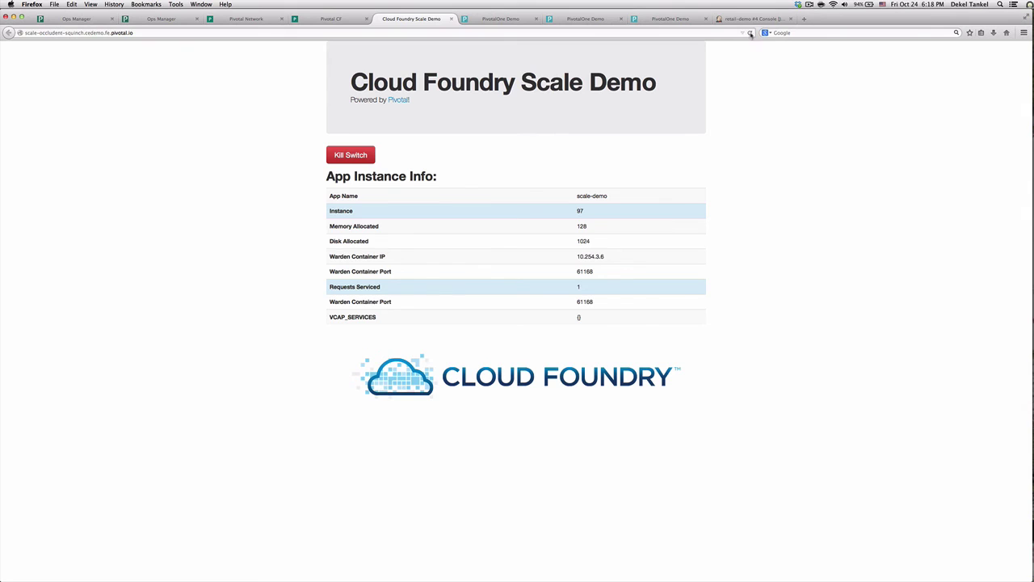
Keep reloading the scale demo page to check which instance and container serve each request.
left_click(749, 33)
left_click(749, 33)
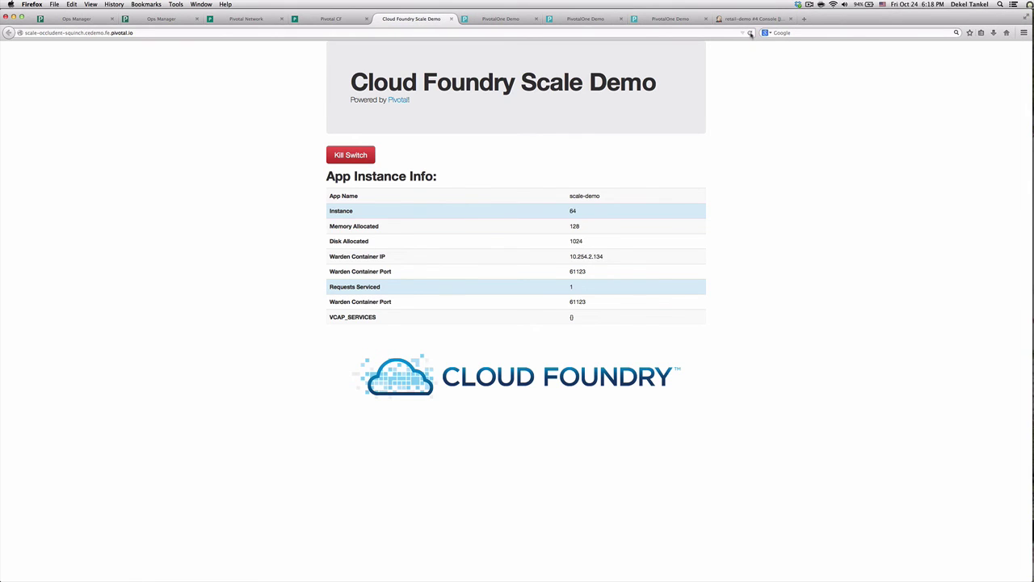
left_click(750, 33)
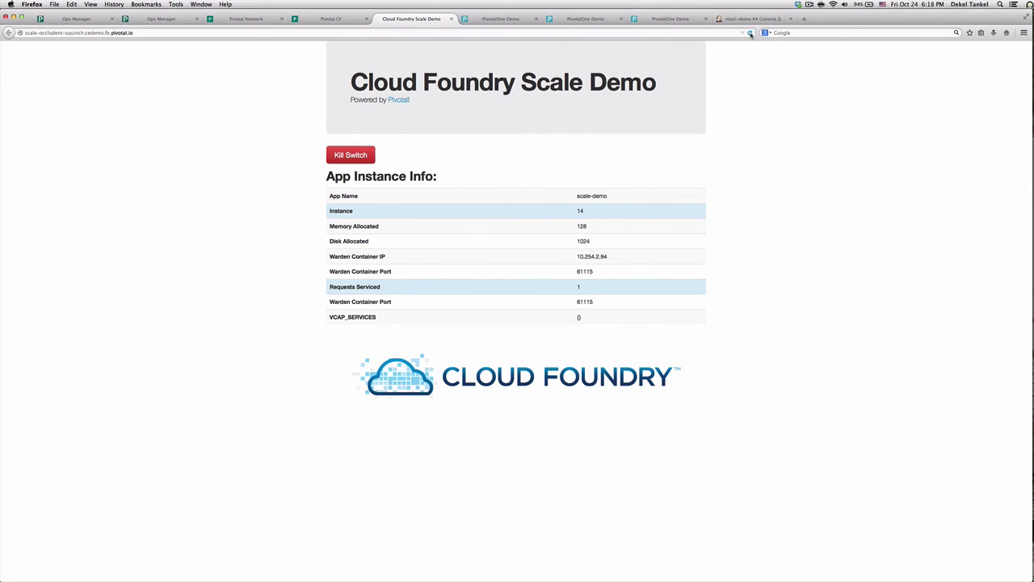
left_click(750, 33)
left_click(750, 33)
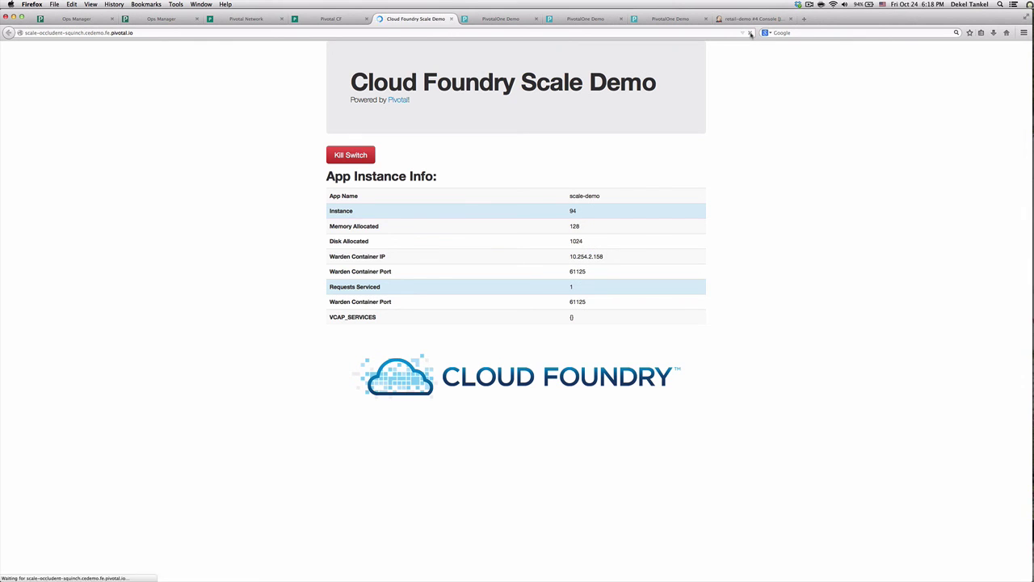
In the Pivotal CF Ops Manager, set the DEA instances to 7 in Pivotal Elastic Runtime's resource configuration and save it.
left_click(84, 20)
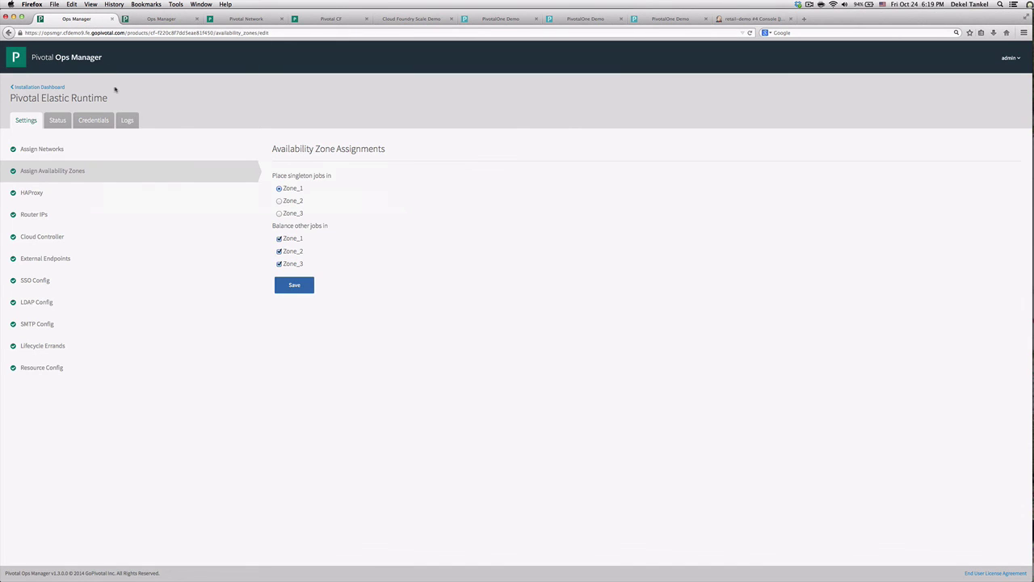
left_click(147, 20)
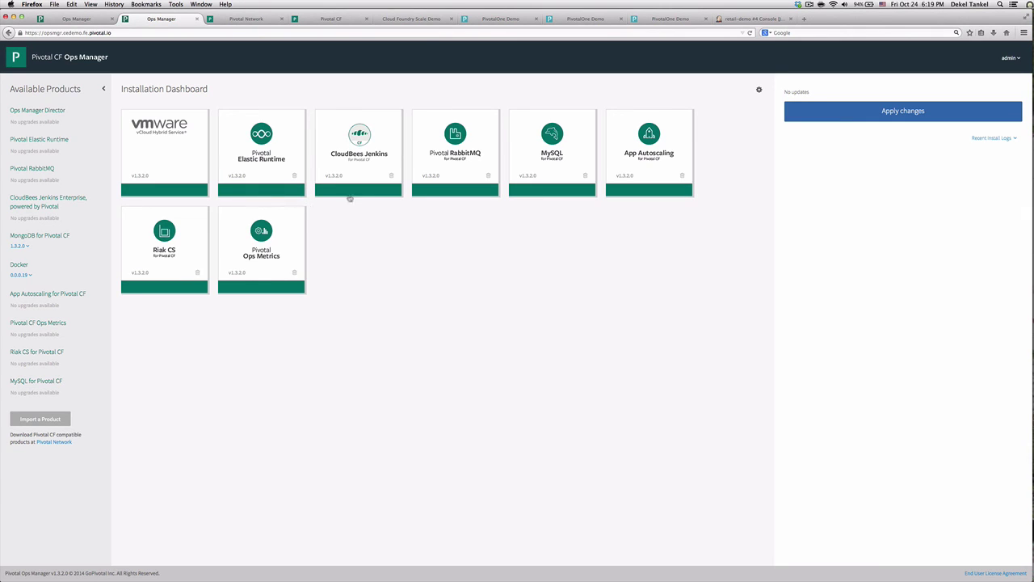
left_click(284, 148)
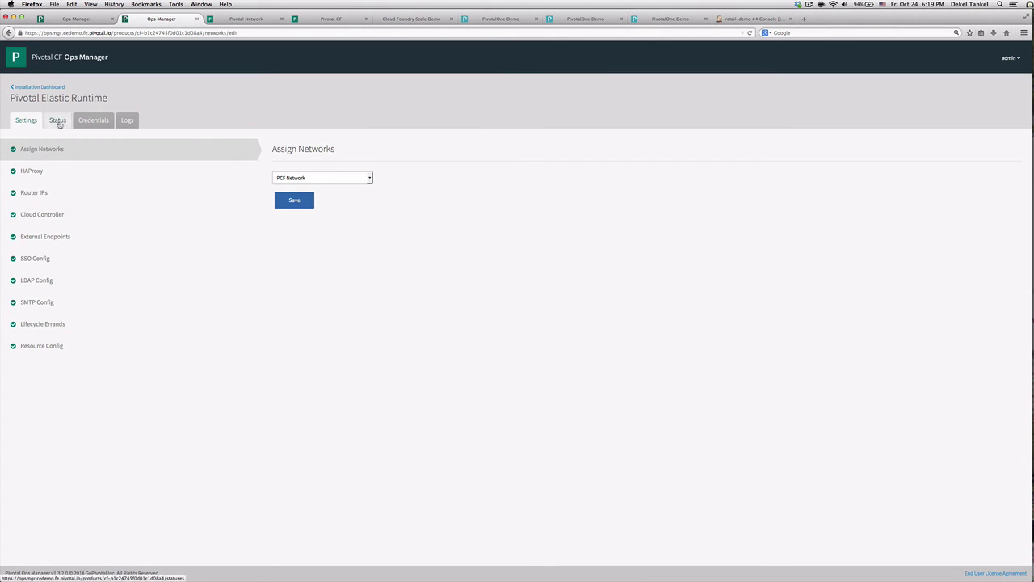
left_click(49, 345)
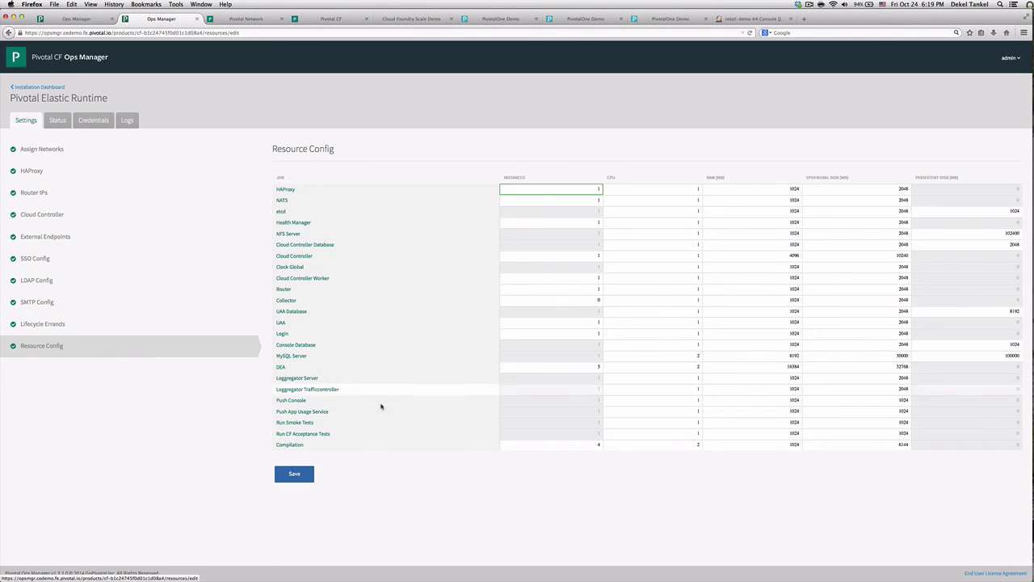
left_click(577, 365)
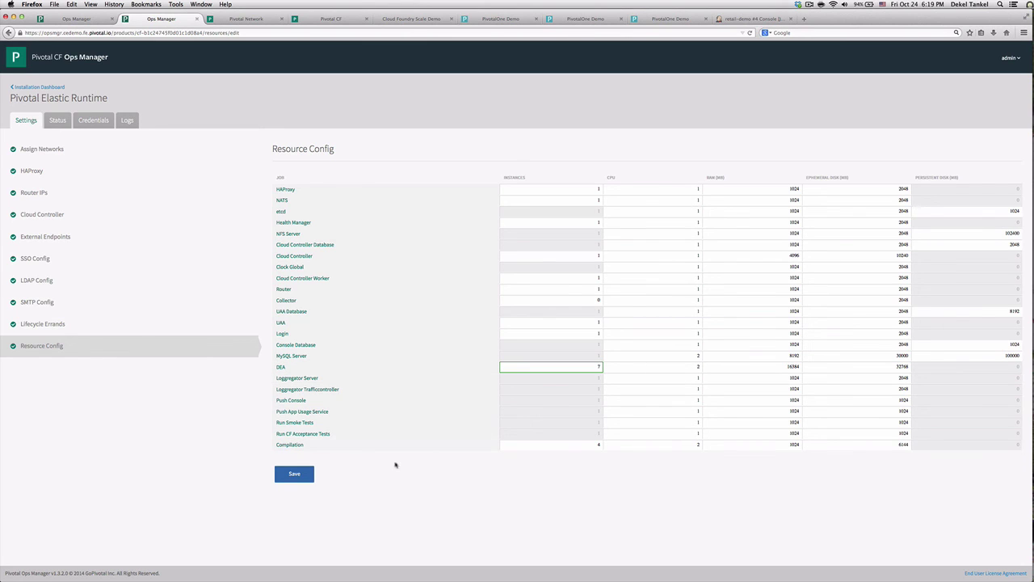
left_click(305, 476)
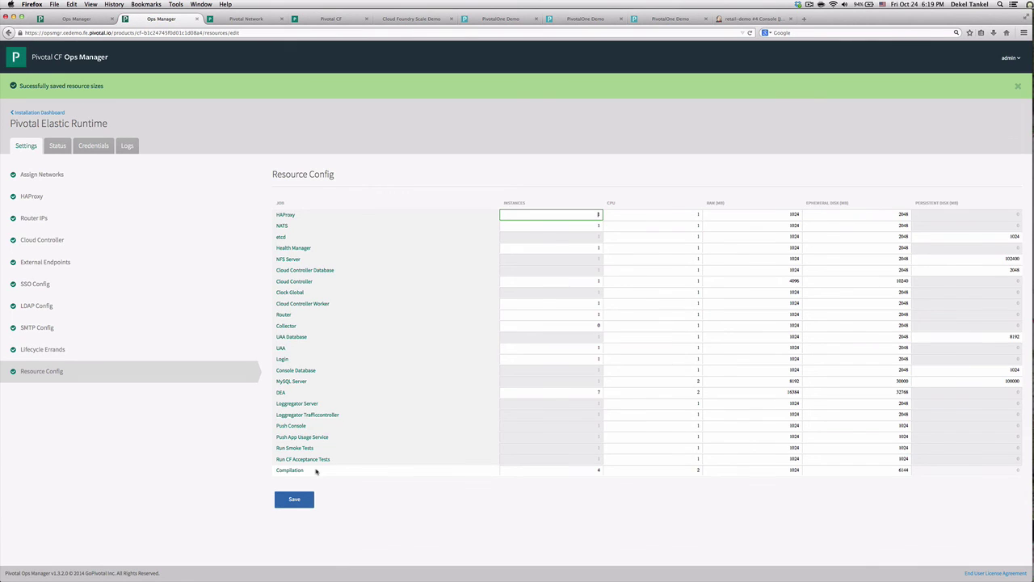
Apply the pending Pivotal Elastic Runtime update from the Installation Dashboard, ignoring the errors to start the install.
left_click(39, 113)
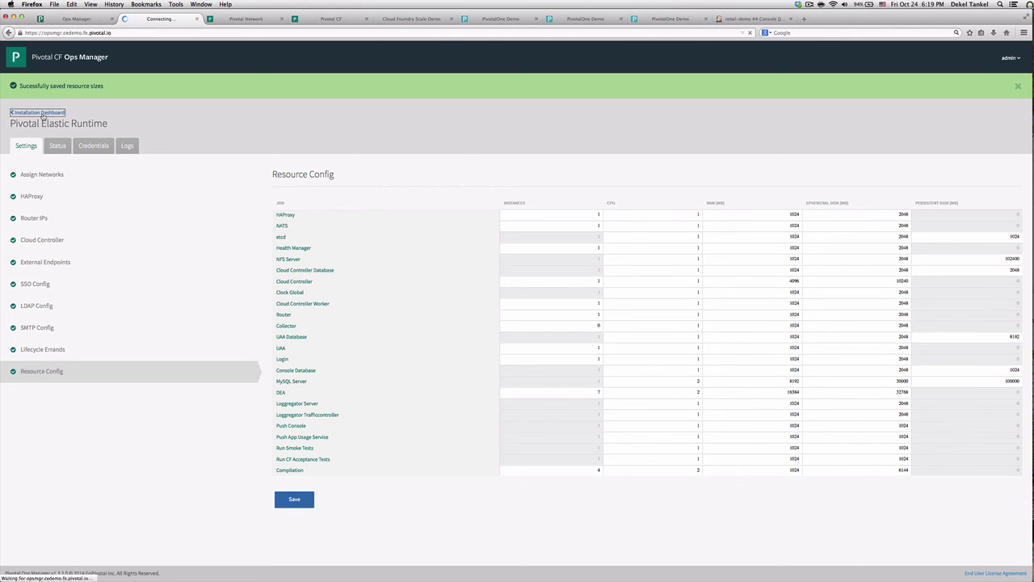
left_click(861, 139)
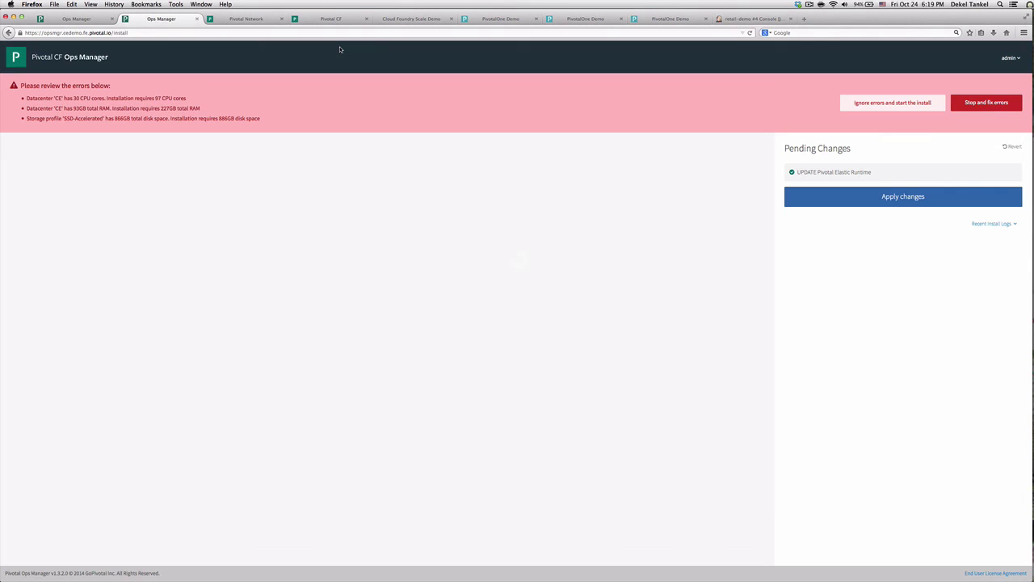
left_click(873, 105)
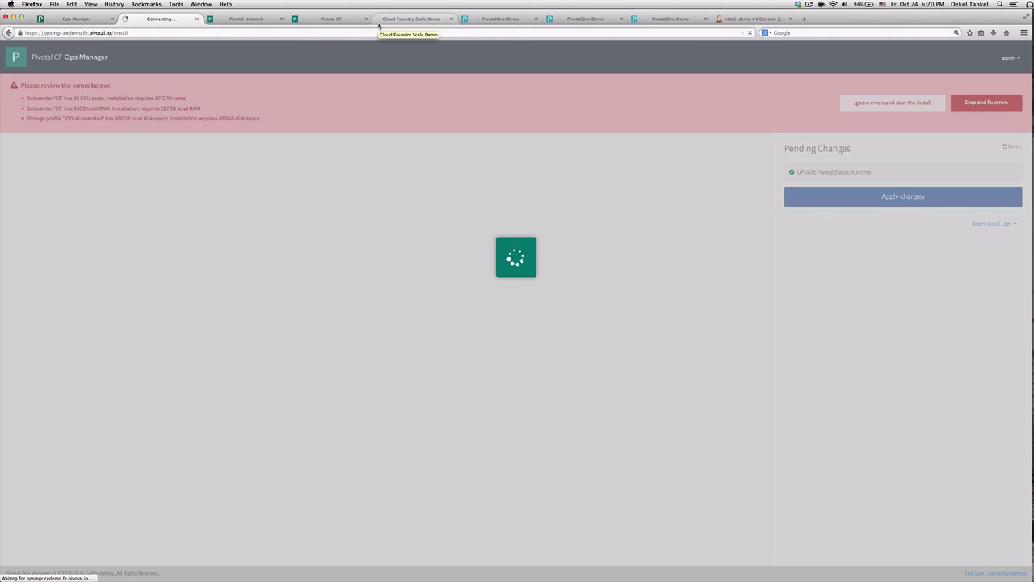
Look through the Pivotal CF console, the scale demo page and the retail app's order heat map while the installation starts.
left_click(328, 22)
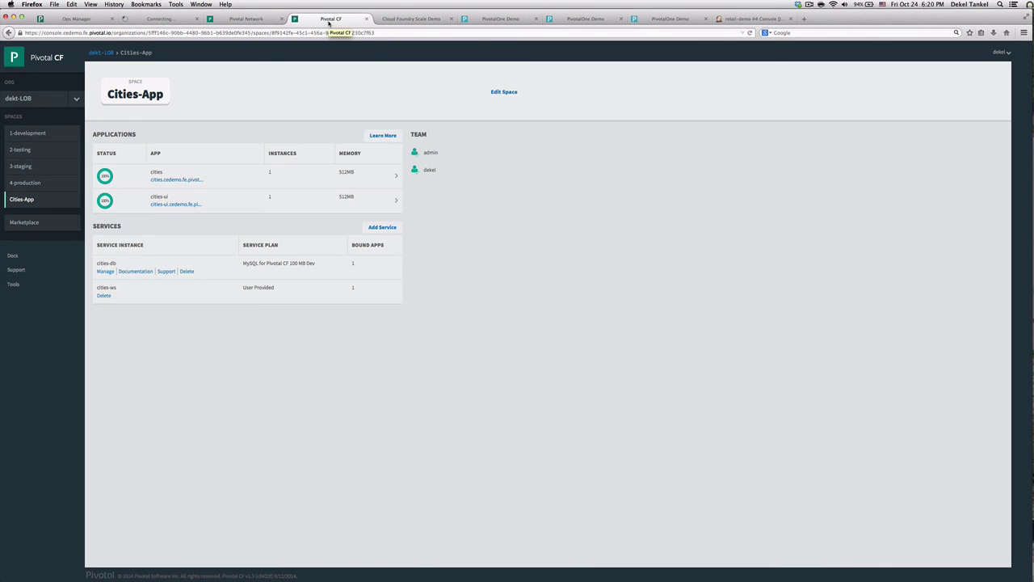
left_click(402, 18)
left_click(480, 23)
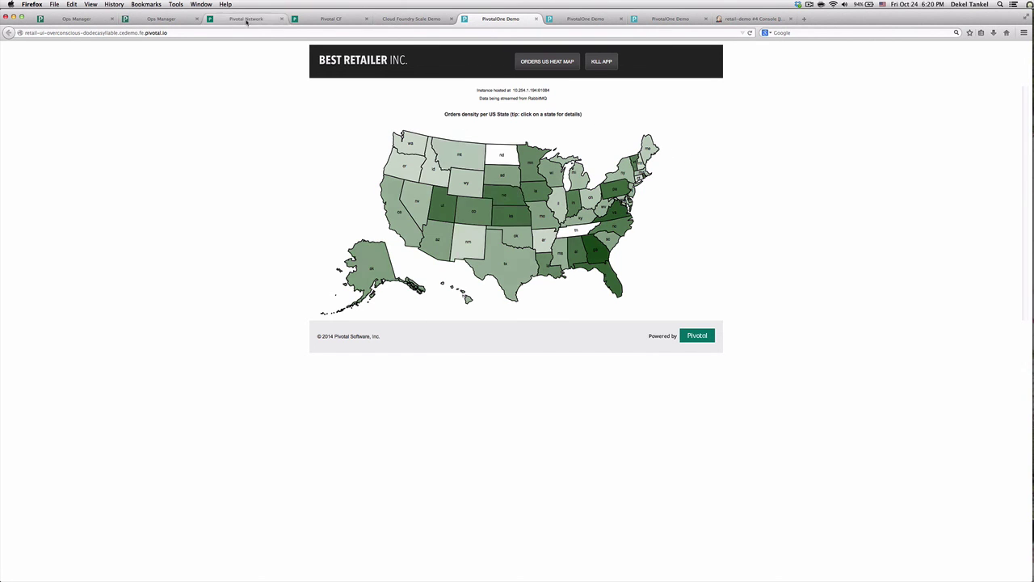
Examine the complete list of installation tasks in Ops Manager and return to its progress bar.
left_click(172, 21)
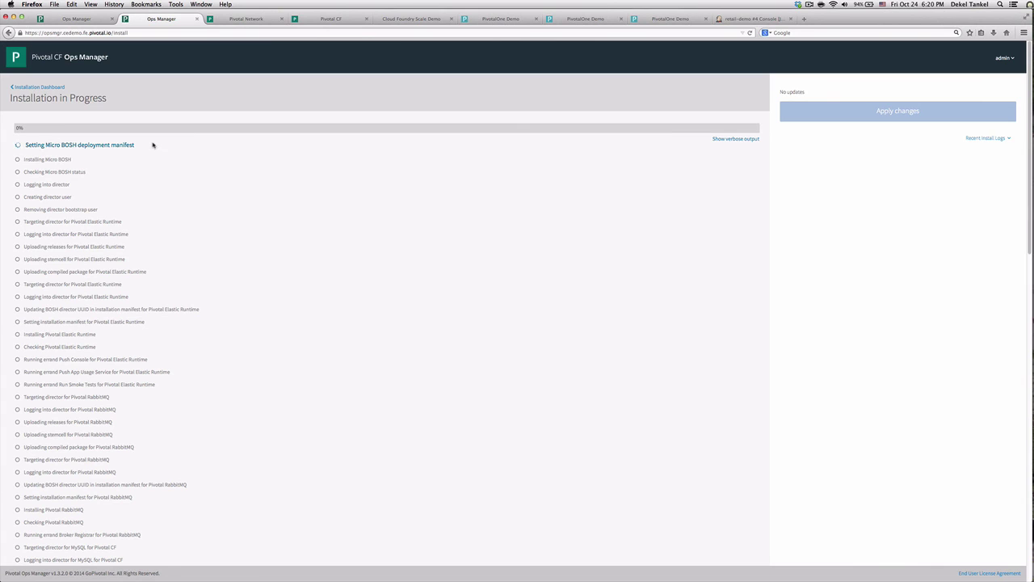
scroll(81, 166, "down", 5)
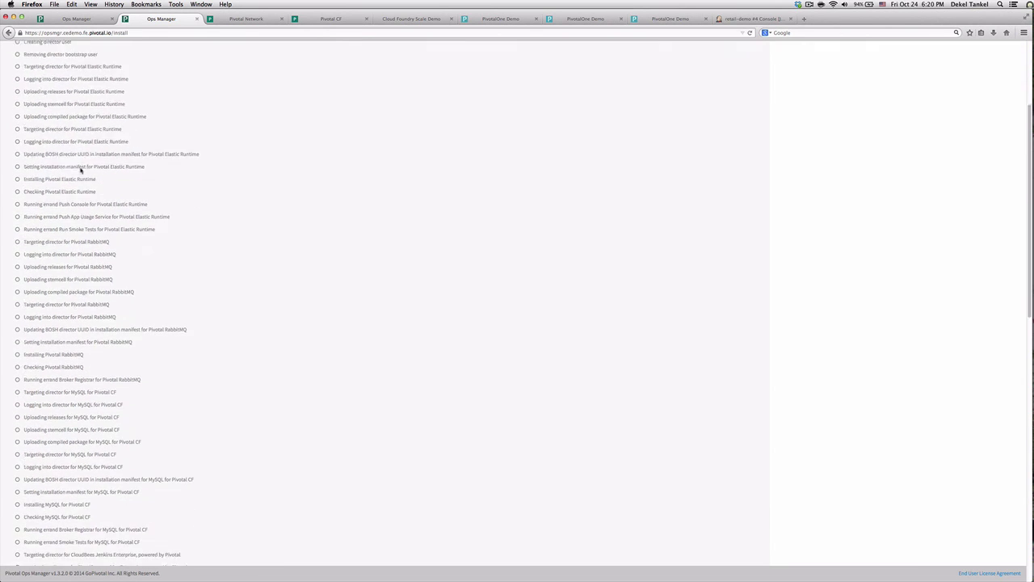
scroll(81, 169, "down", 8)
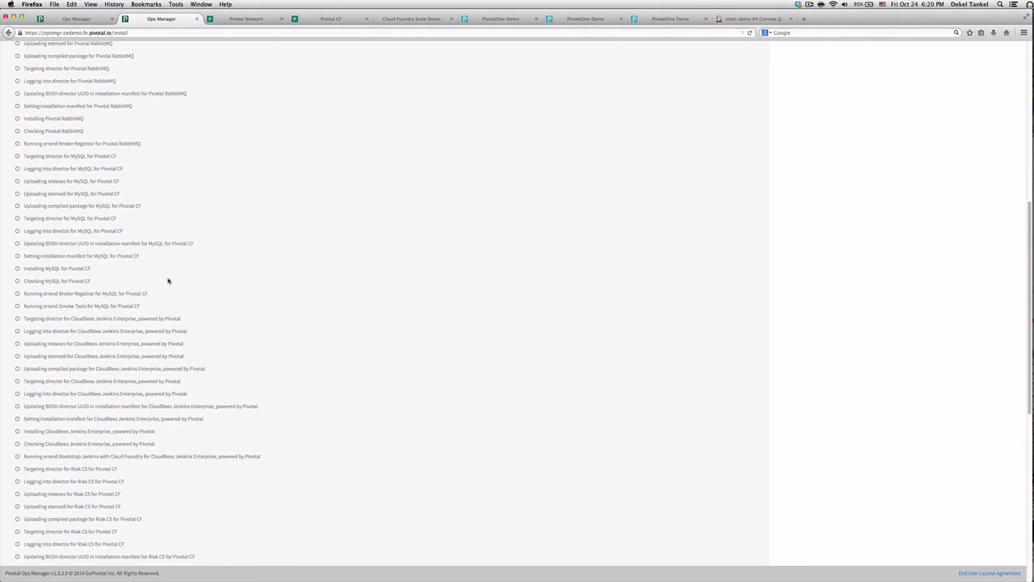
scroll(174, 277, "up", 10)
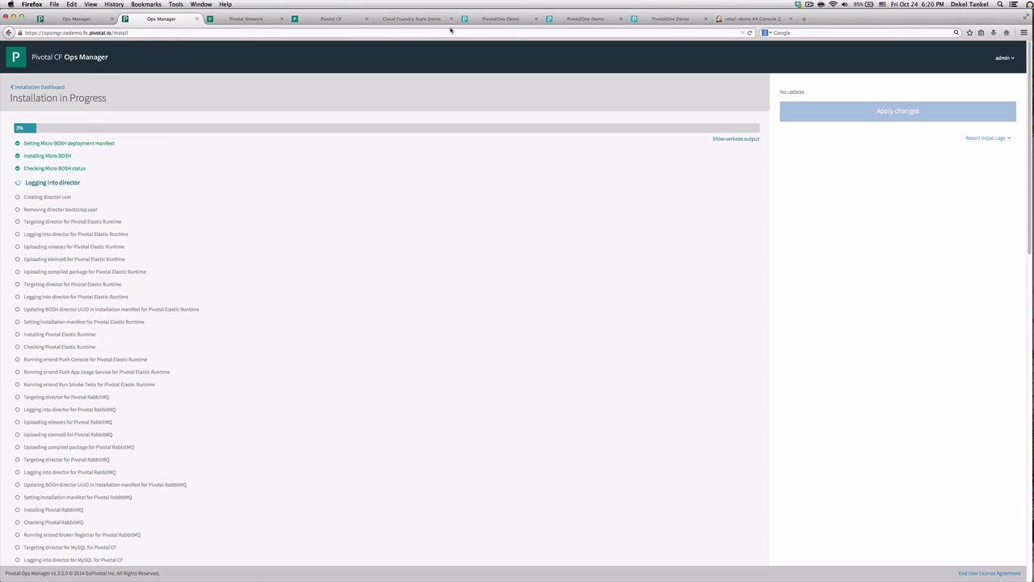
Check the heat maps of two retail app deployments during the update, and open the 2-testing space in the Pivotal CF console.
left_click(502, 19)
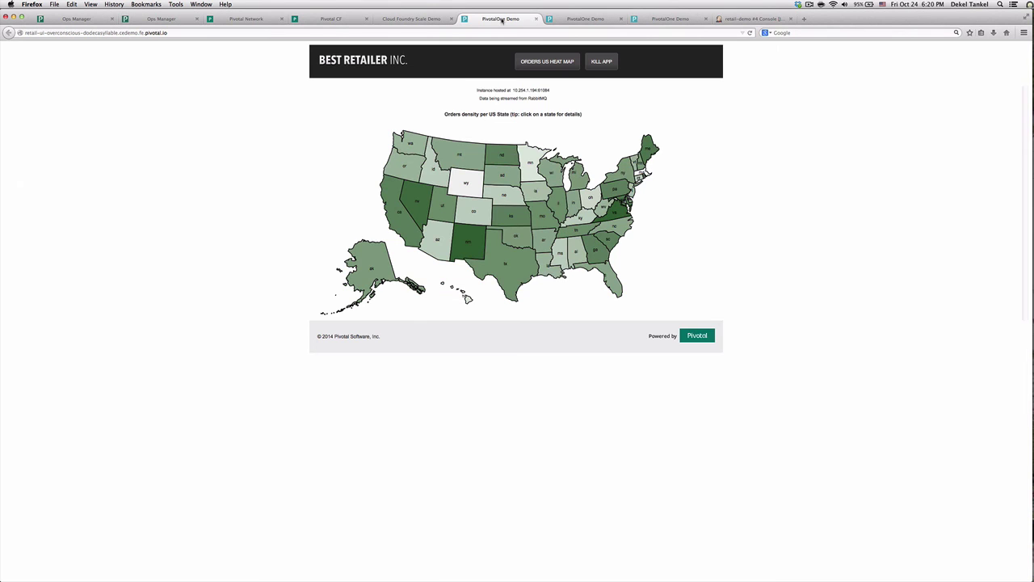
left_click(570, 20)
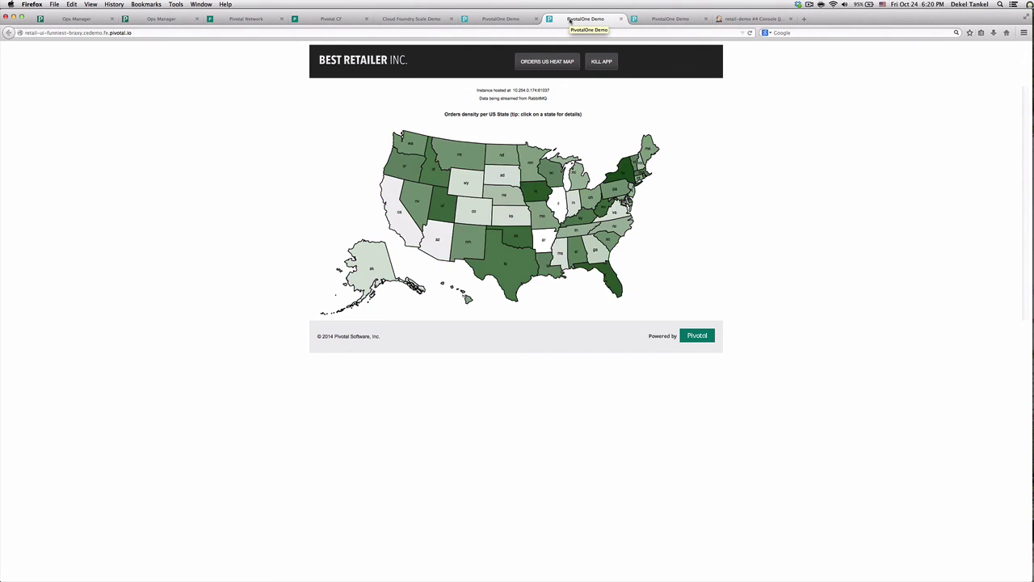
left_click(494, 23)
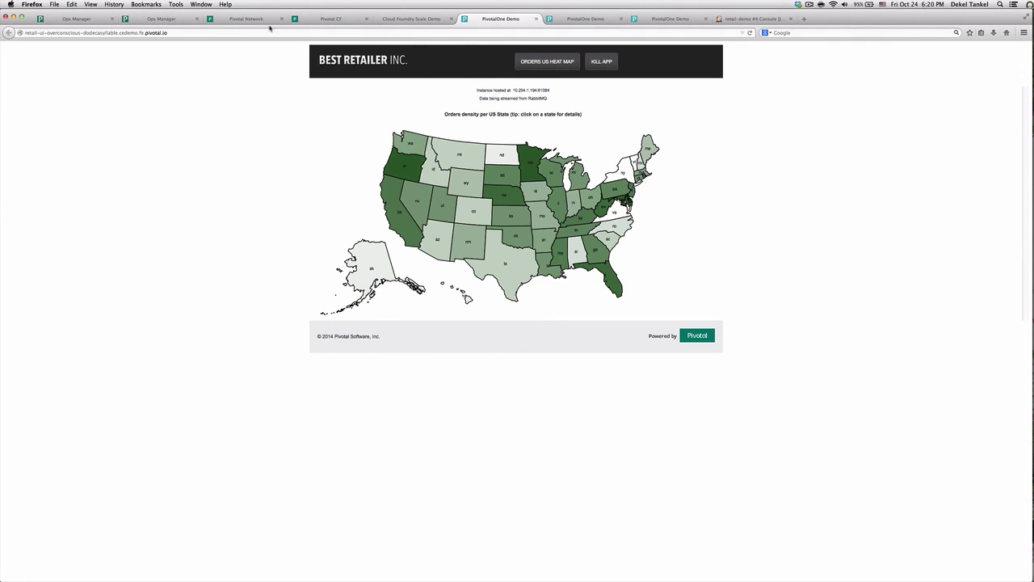
left_click(331, 20)
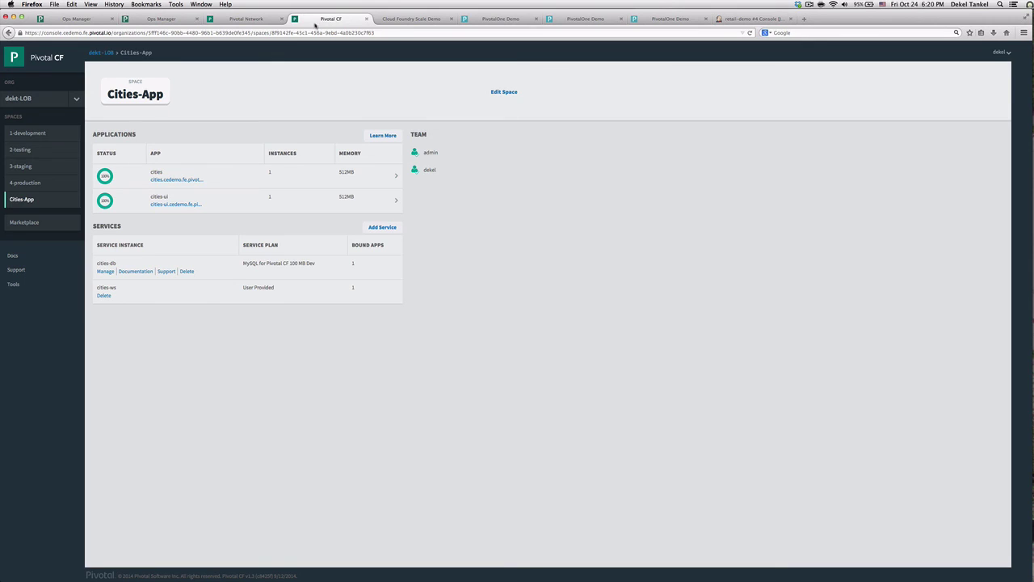
left_click(25, 151)
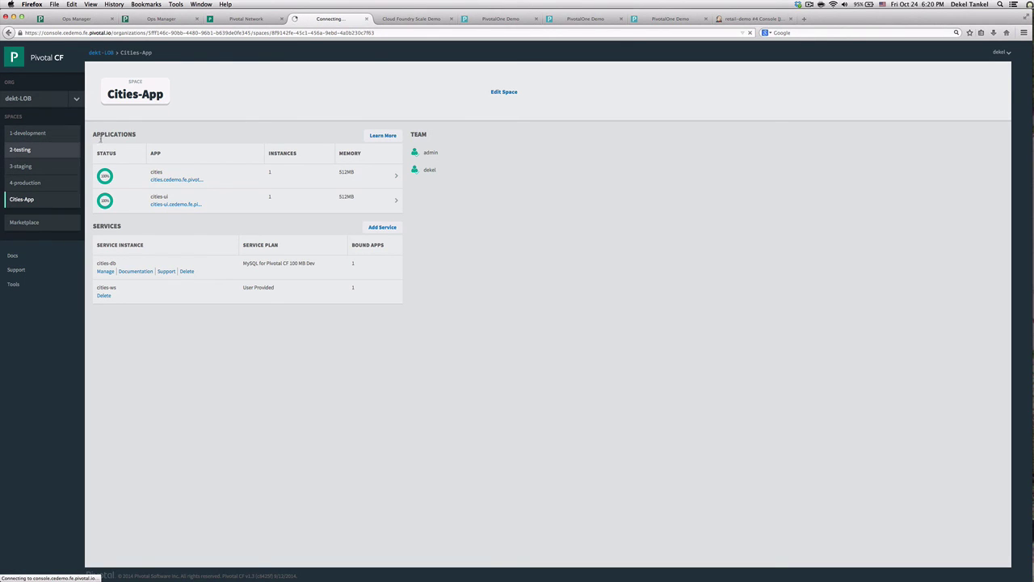
Check the installation progress in Ops Manager, and switch to the Pivotal CF Demo slide in PowerPoint.
left_click(162, 19)
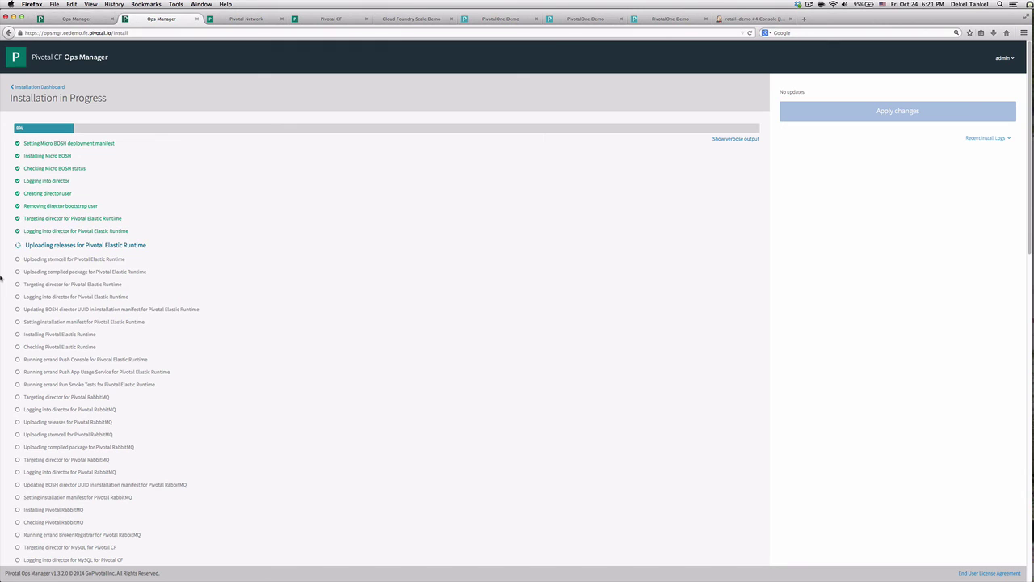
mouse_move(4, 278)
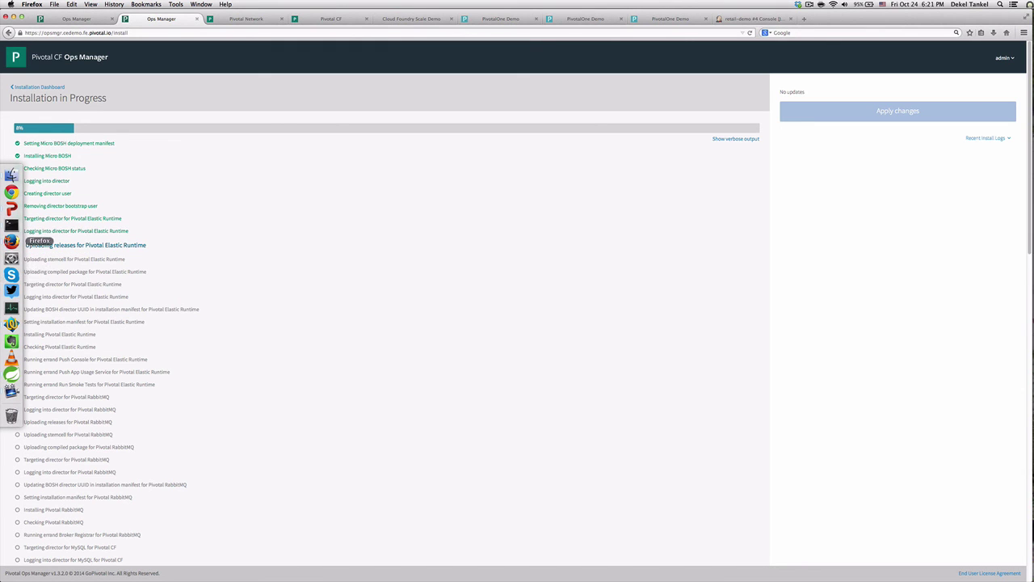
left_click(11, 209)
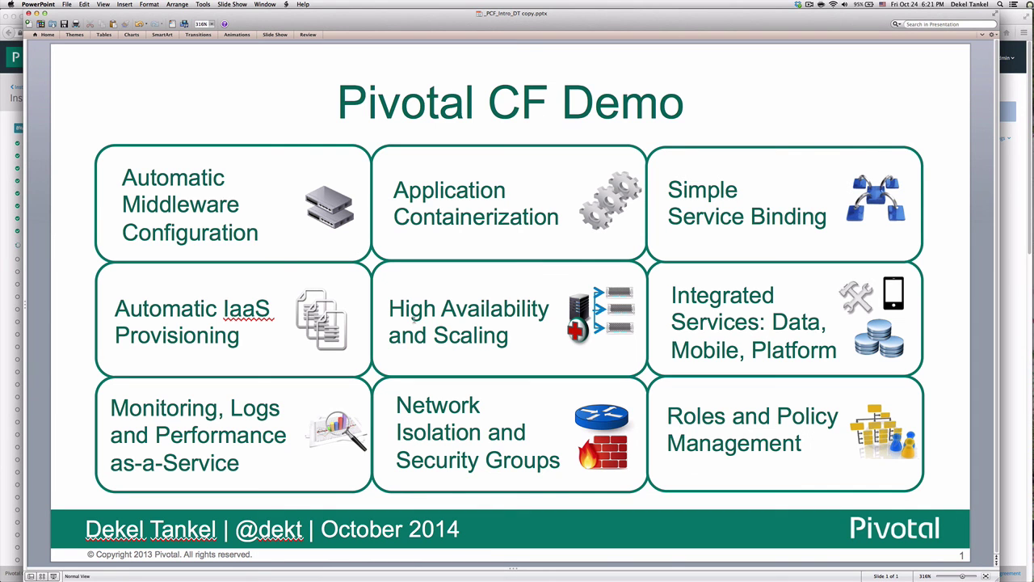